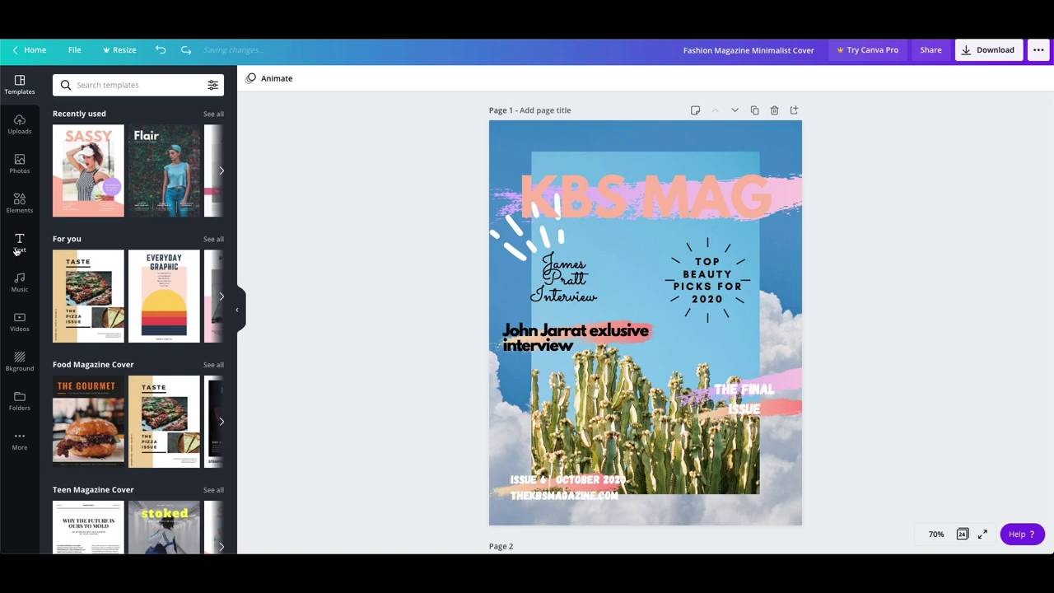
- Delete the KBS MAG title and place the "Acting Director" font combination over the pink brush stroke in its place
{"action": "left_click", "coordinate": [605, 201]}
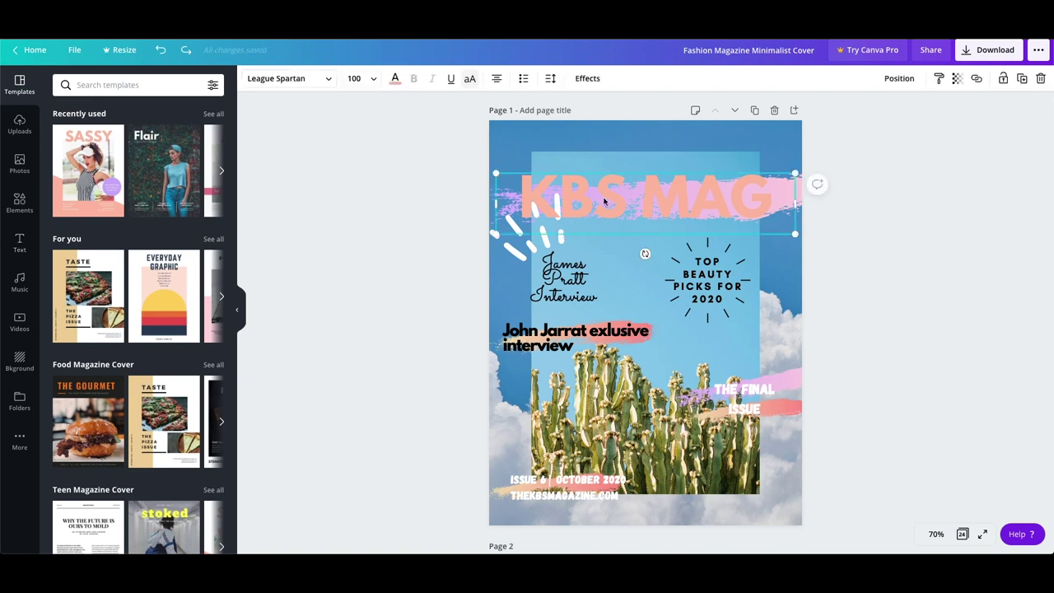
{"action": "key", "text": "Delete"}
{"action": "left_click", "coordinate": [15, 251]}
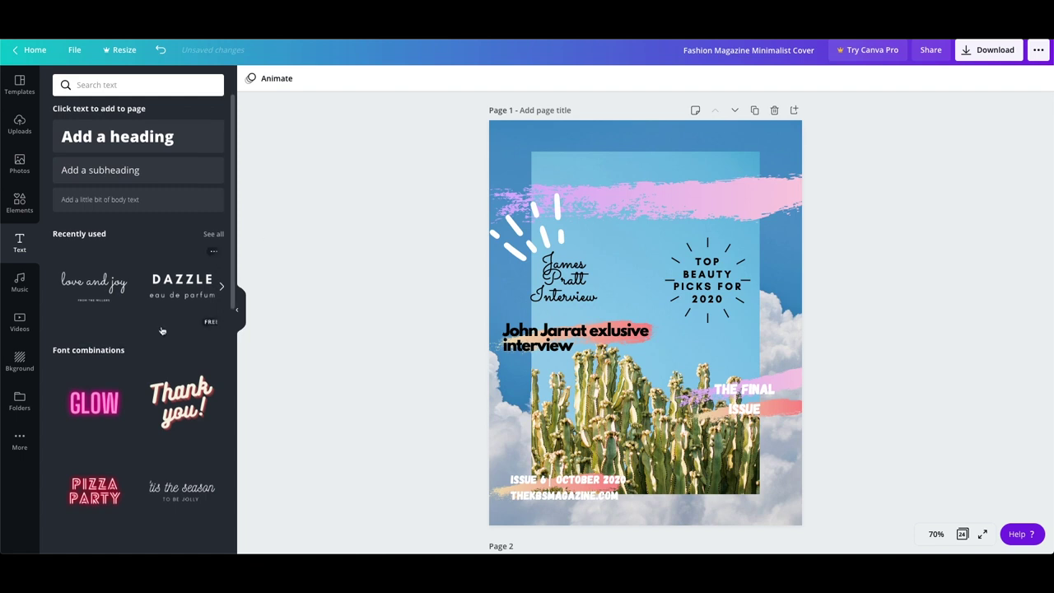
{"action": "scroll", "coordinate": [170, 317], "scroll_direction": "down", "scroll_amount": 2}
{"action": "scroll", "coordinate": [163, 329], "scroll_direction": "down", "scroll_amount": 6}
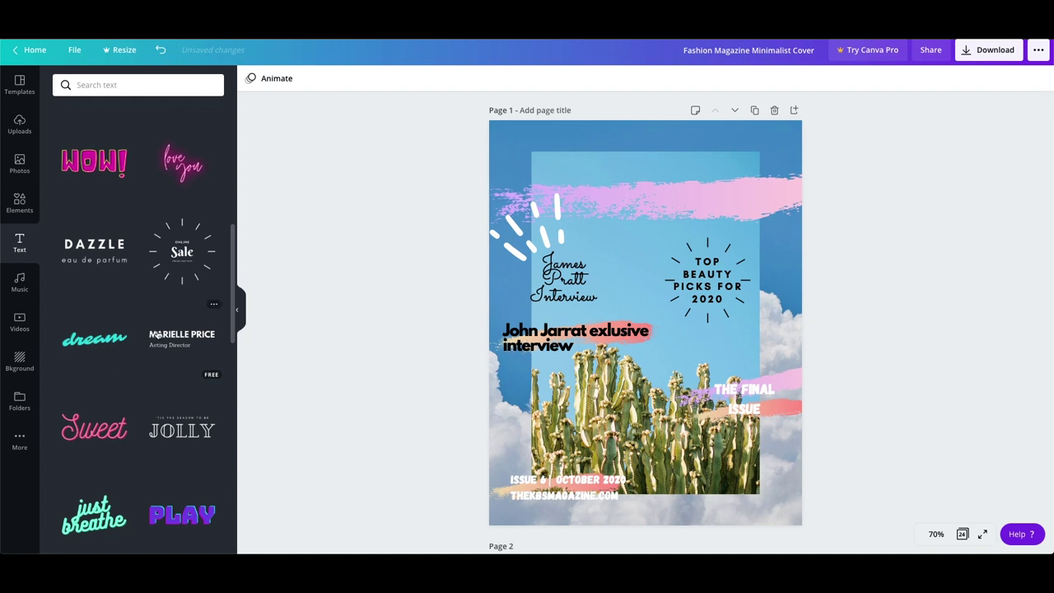
{"action": "left_click", "coordinate": [156, 335]}
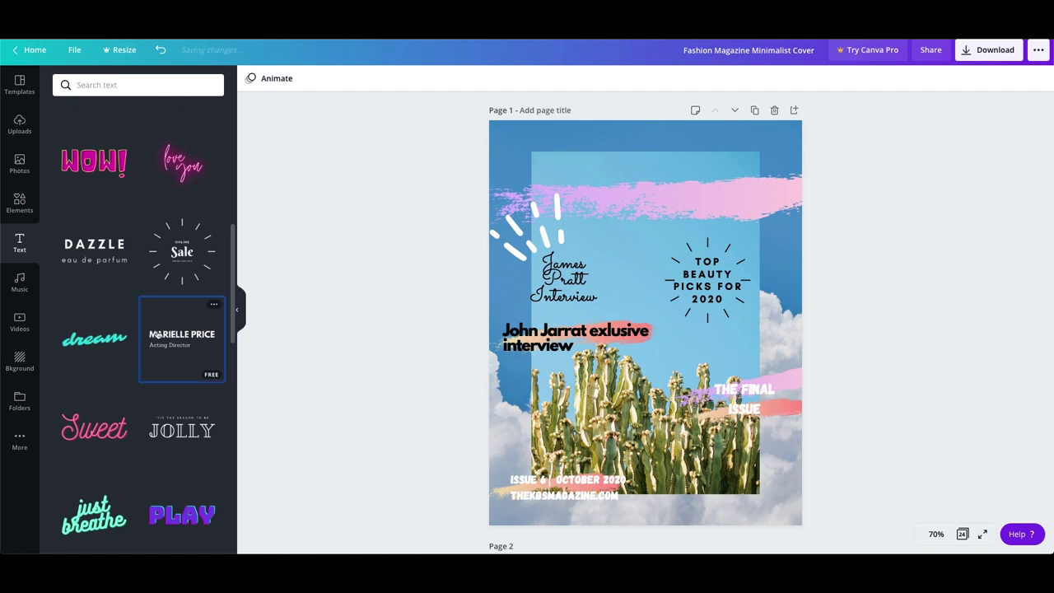
{"action": "left_click_drag", "start_coordinate": [646, 306], "coordinate": [637, 201]}
- Delete the job-title line of the added font combination and change its heading to KBS MAGAZINE
{"action": "left_click", "coordinate": [638, 220]}
{"action": "key", "text": "Delete"}
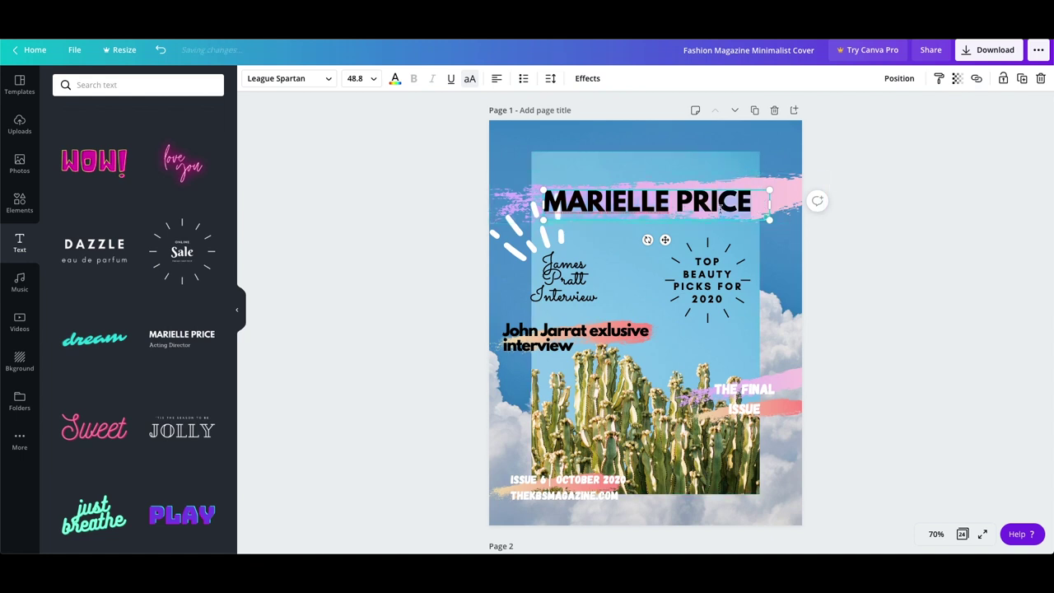
{"action": "type", "text": "KBS"}
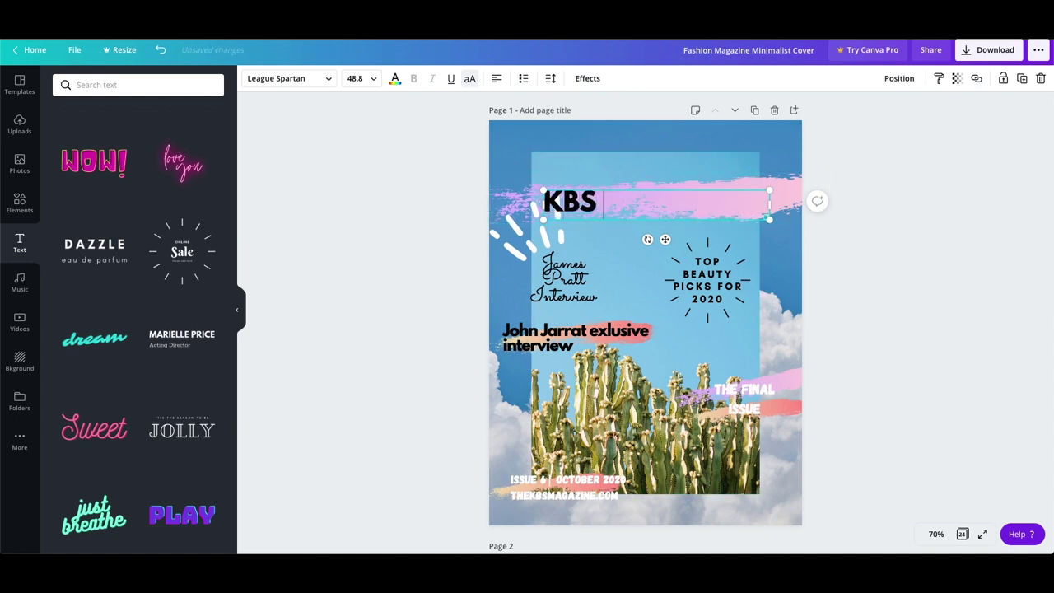
{"action": "type", "text": " MAGAZINE"}
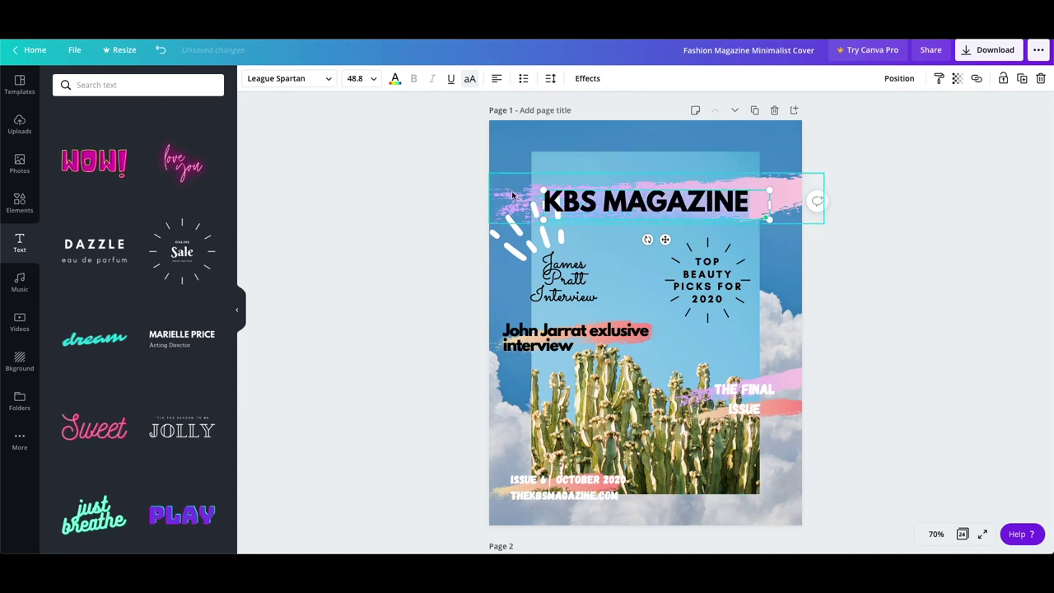
- Color the whole KBS MAGAZINE title, including its first letter, coral from the document colors
{"action": "left_click", "coordinate": [395, 80]}
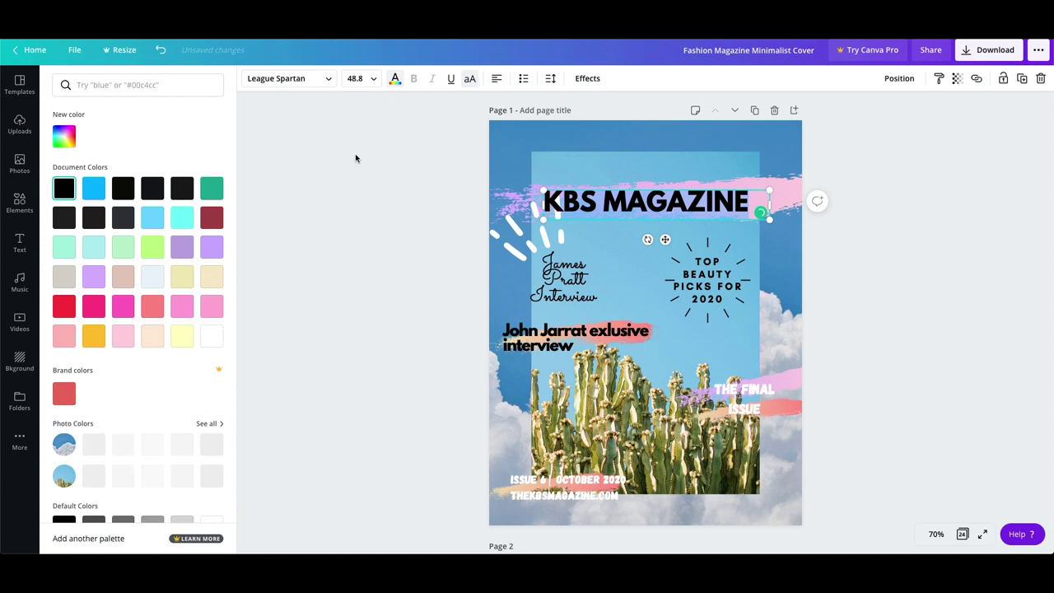
{"action": "left_click", "coordinate": [152, 307]}
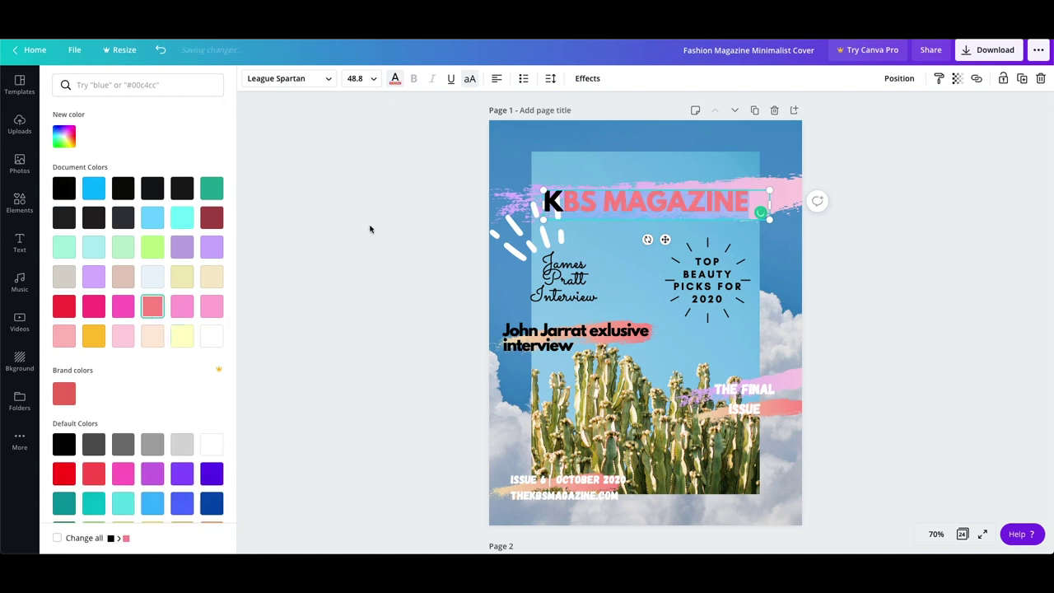
{"action": "left_click", "coordinate": [382, 224]}
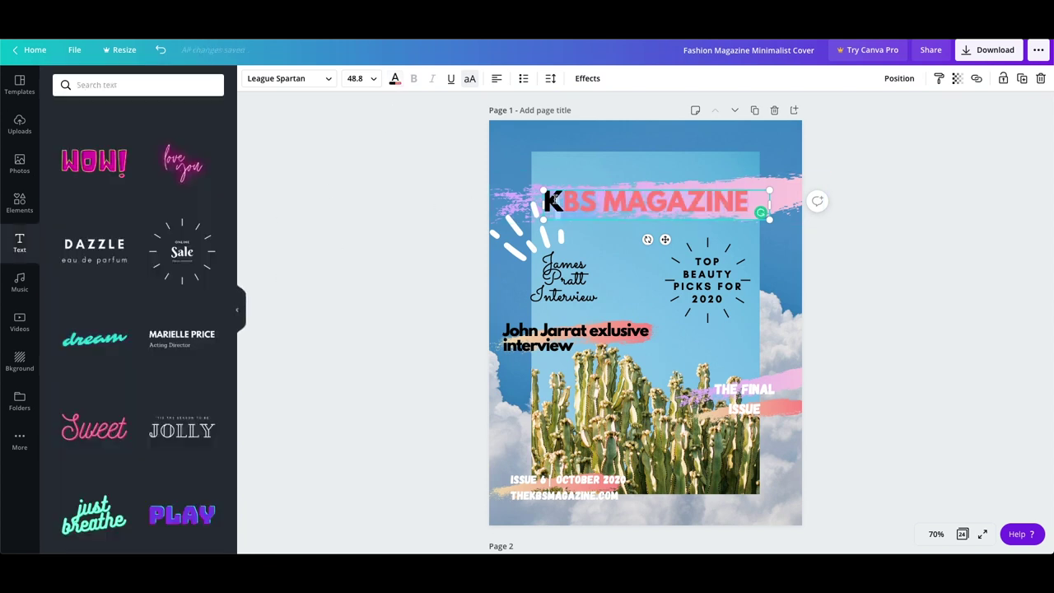
{"action": "double_click", "coordinate": [557, 200]}
{"action": "left_click", "coordinate": [395, 78]}
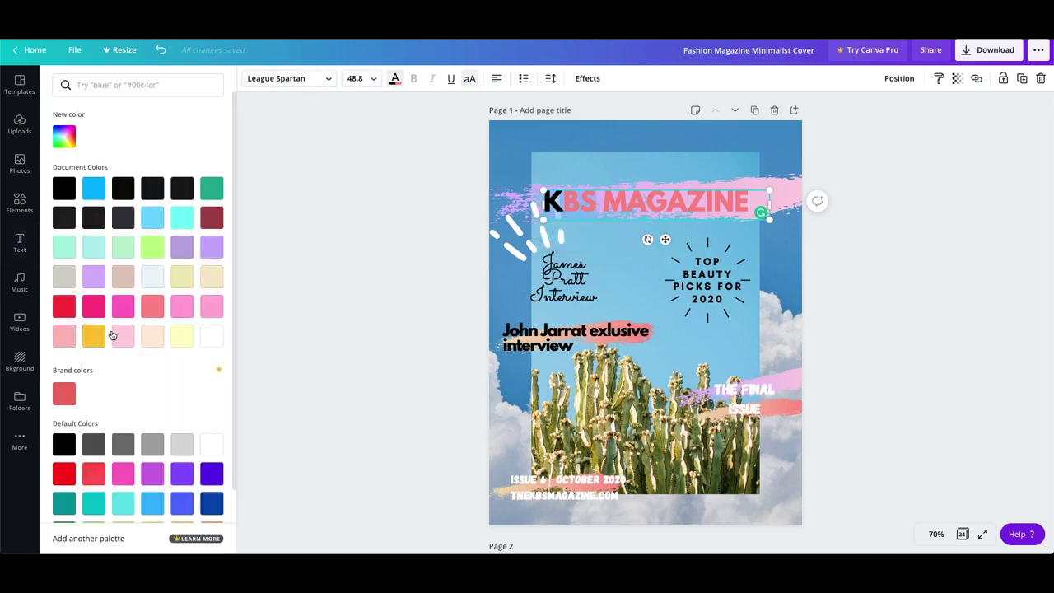
{"action": "left_click", "coordinate": [152, 306]}
{"action": "left_click", "coordinate": [327, 229]}
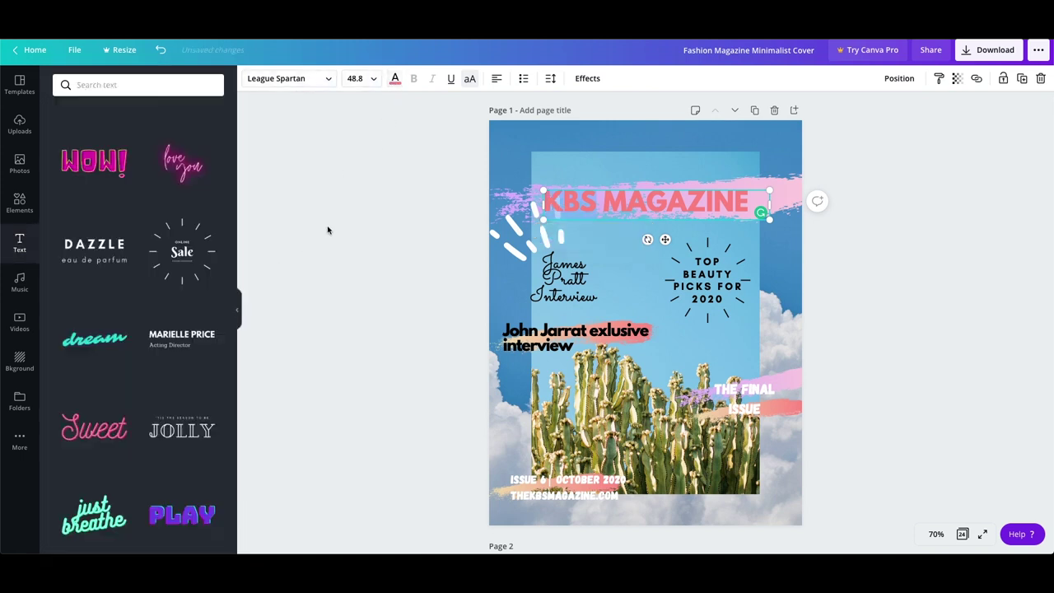
- Enlarge the KBS MAGAZINE title and shift it slightly to span the pink brush stroke
{"action": "left_click", "coordinate": [1019, 211]}
{"action": "left_click", "coordinate": [716, 215]}
{"action": "left_click_drag", "start_coordinate": [769, 190], "coordinate": [831, 149]}
{"action": "left_click_drag", "start_coordinate": [736, 209], "coordinate": [717, 207]}
{"action": "left_click", "coordinate": [884, 232]}
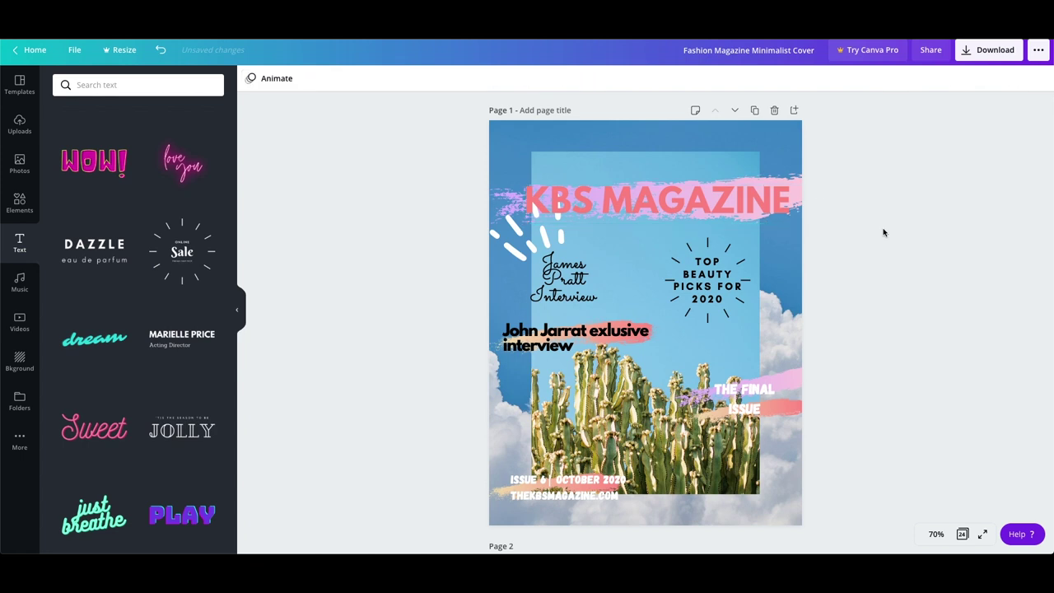
- Delete the white dashes graphic below the start of the KBS MAGAZINE title
{"action": "left_click", "coordinate": [707, 243]}
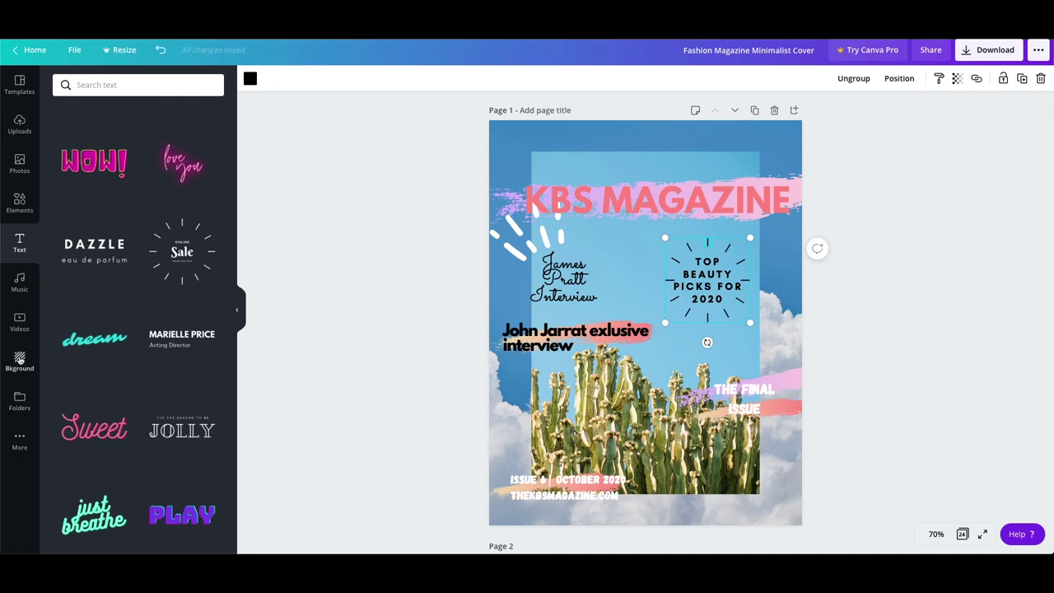
{"action": "left_click", "coordinate": [20, 205]}
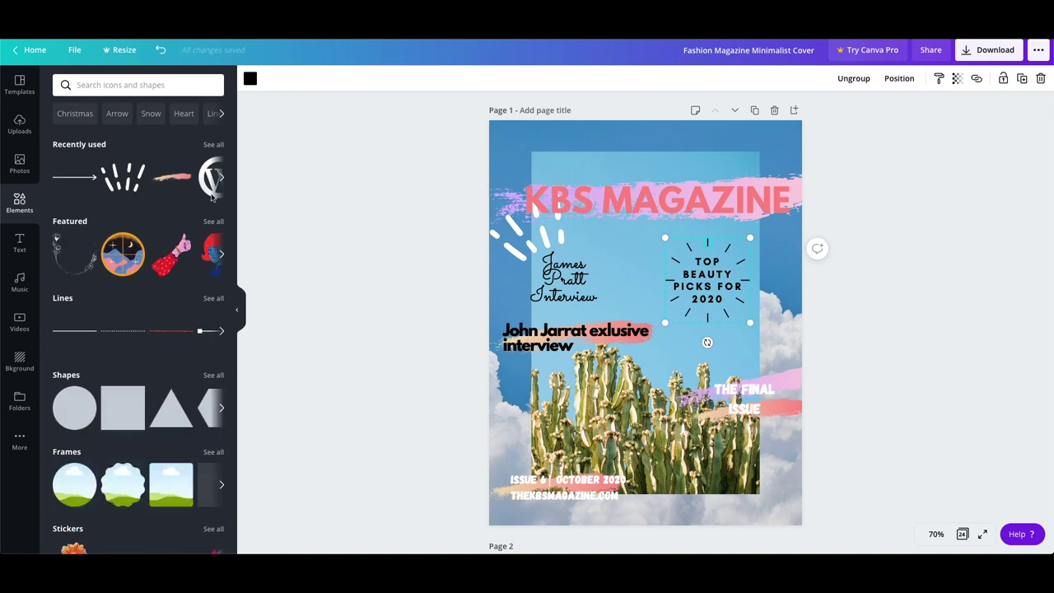
{"action": "left_click", "coordinate": [504, 239]}
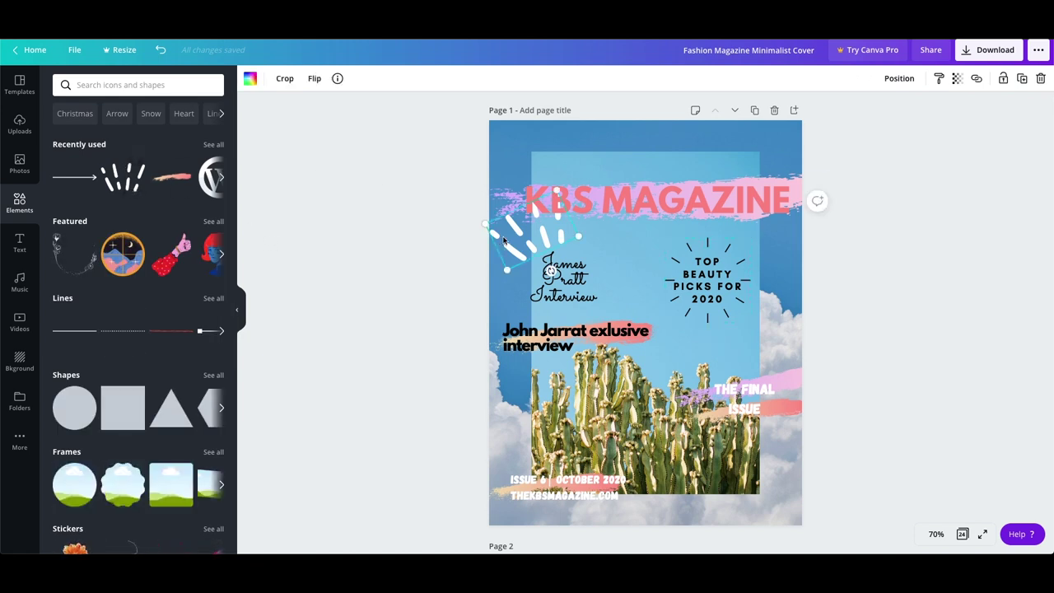
{"action": "key", "text": "Delete"}
- Add the recently used white dashes graphic over the start of the title and rotate it to about -38°
{"action": "left_click", "coordinate": [131, 164]}
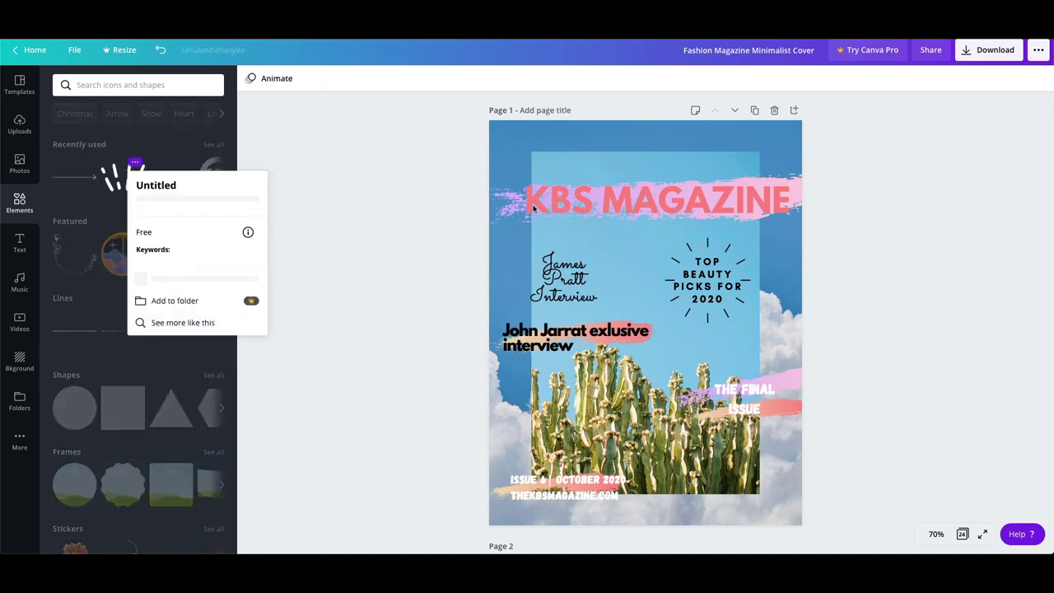
{"action": "left_click", "coordinate": [354, 247]}
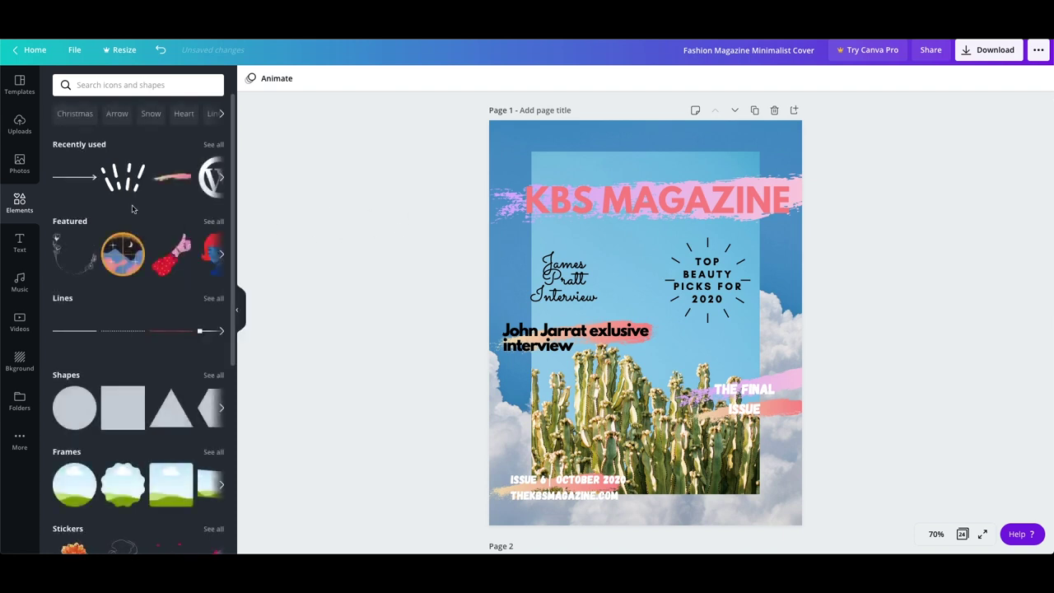
{"action": "left_click", "coordinate": [121, 190]}
{"action": "mouse_move", "coordinate": [649, 282]}
{"action": "left_mouse_down"}
{"action": "mouse_move", "coordinate": [560, 192]}
{"action": "mouse_move", "coordinate": [556, 170]}
{"action": "left_mouse_up"}
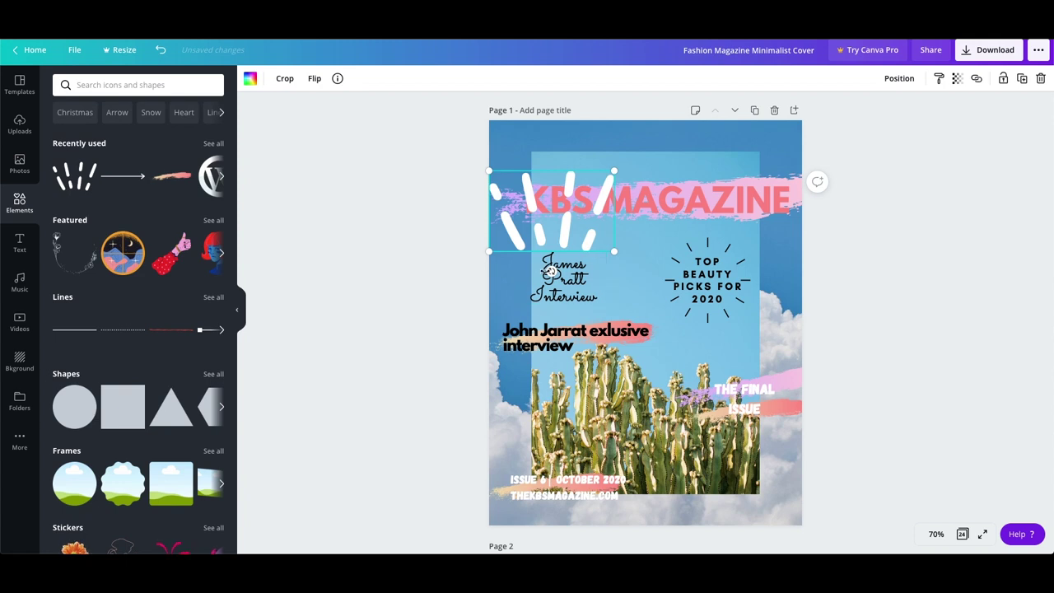
{"action": "left_click_drag", "start_coordinate": [550, 271], "coordinate": [605, 274]}
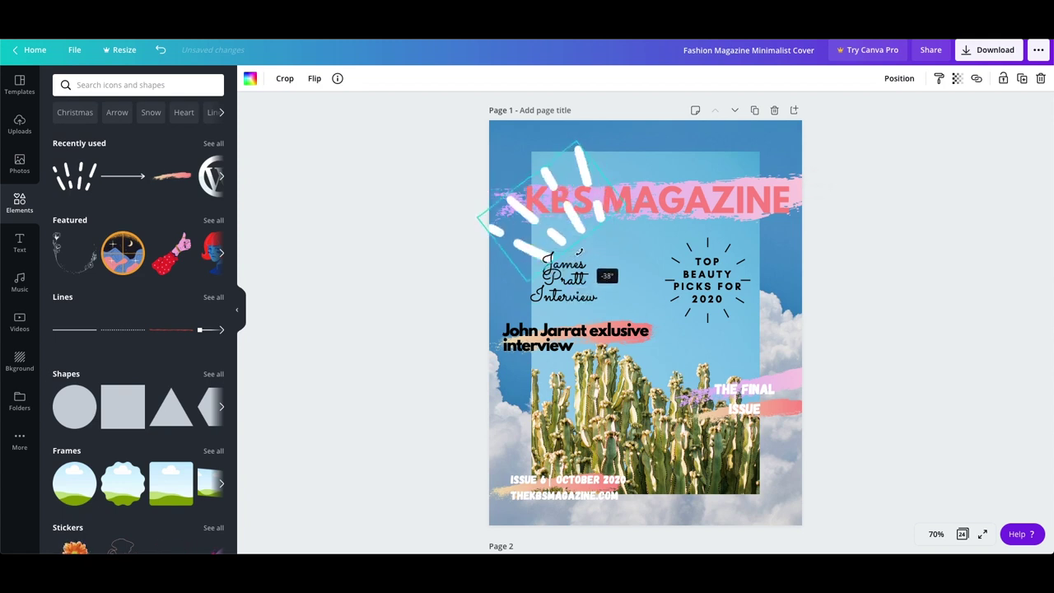
- Send the white dashes graphic to the back of the cover and bring it forward one layer
{"action": "right_click", "coordinate": [521, 215]}
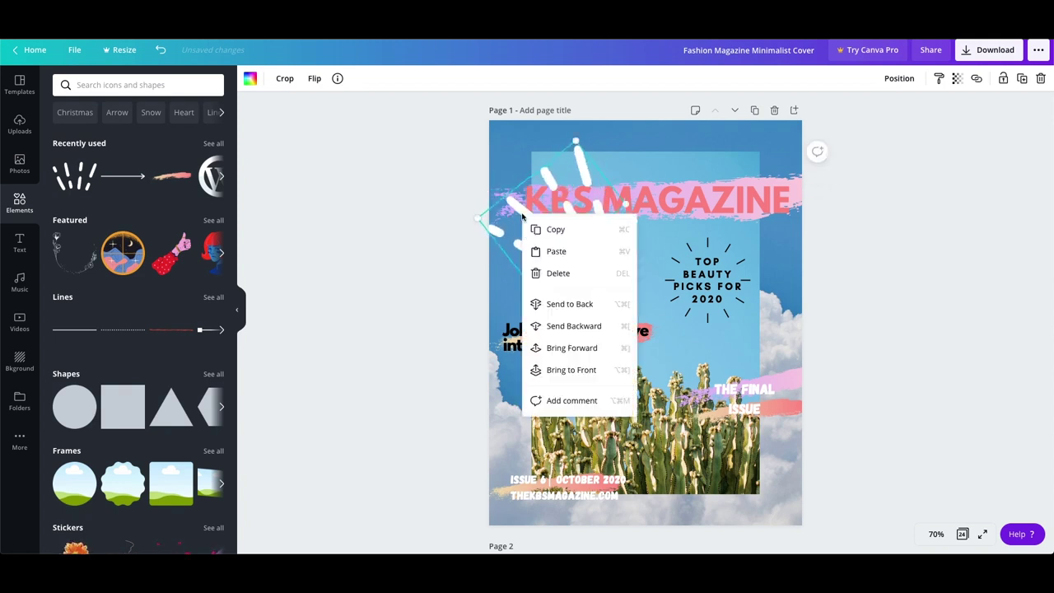
{"action": "left_click", "coordinate": [579, 304]}
{"action": "right_click", "coordinate": [507, 241]}
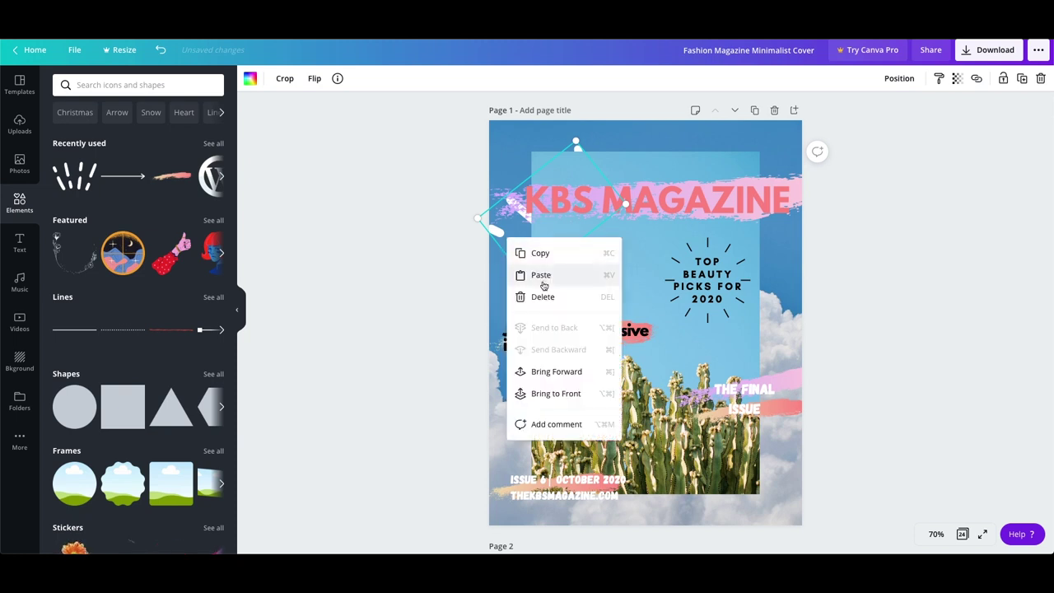
{"action": "left_click", "coordinate": [548, 372]}
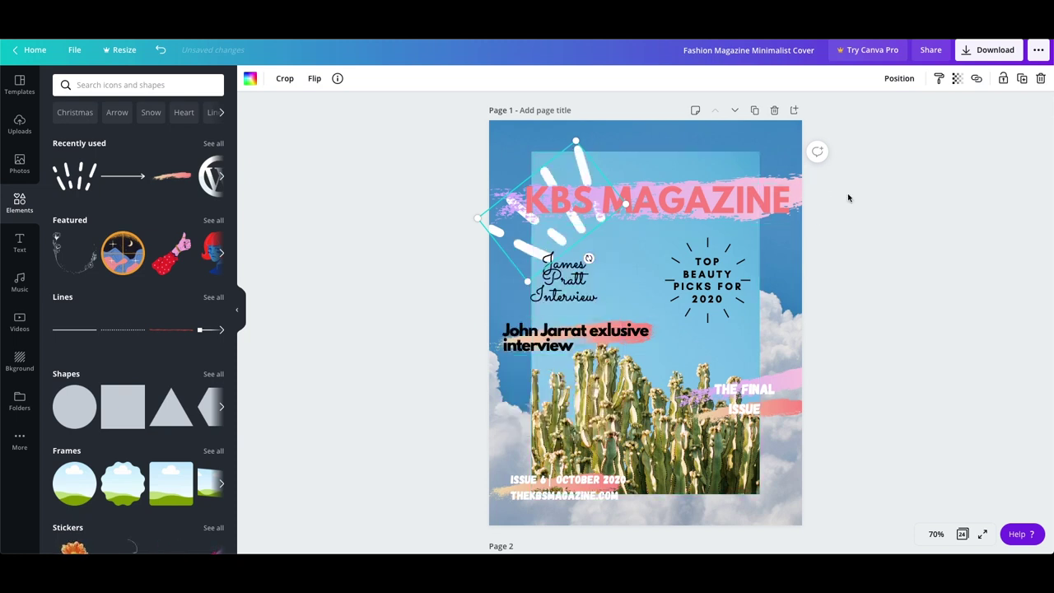
- Move the white dashes graphic slightly up toward the cover's upper-left corner and bring it to the front
{"action": "left_click", "coordinate": [974, 210]}
{"action": "left_click_drag", "start_coordinate": [529, 233], "coordinate": [520, 216]}
{"action": "right_click", "coordinate": [523, 232]}
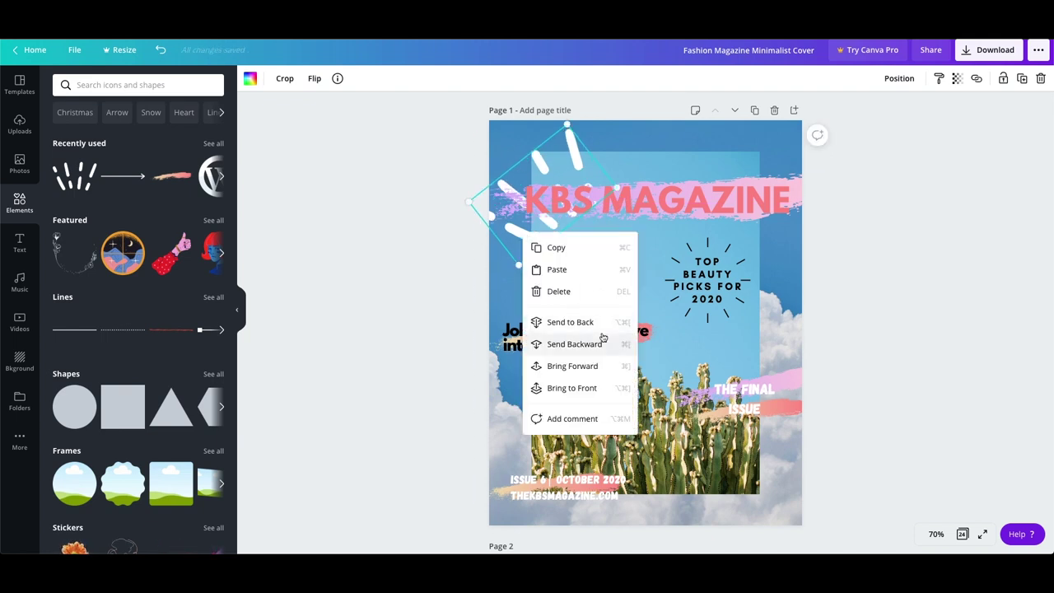
{"action": "left_click", "coordinate": [572, 366]}
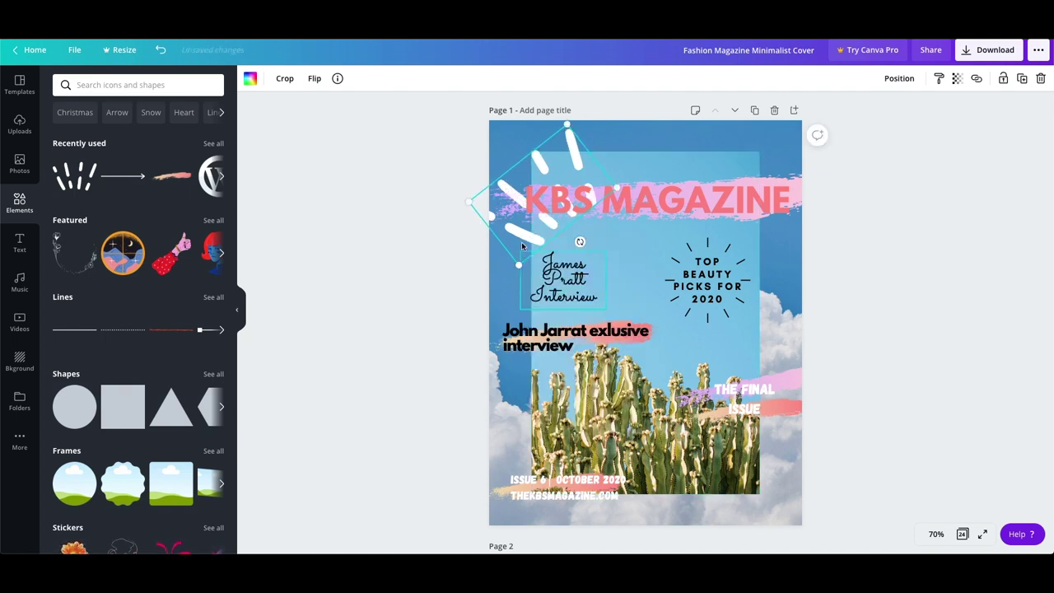
{"action": "right_click", "coordinate": [514, 235]}
{"action": "left_click", "coordinate": [591, 385]}
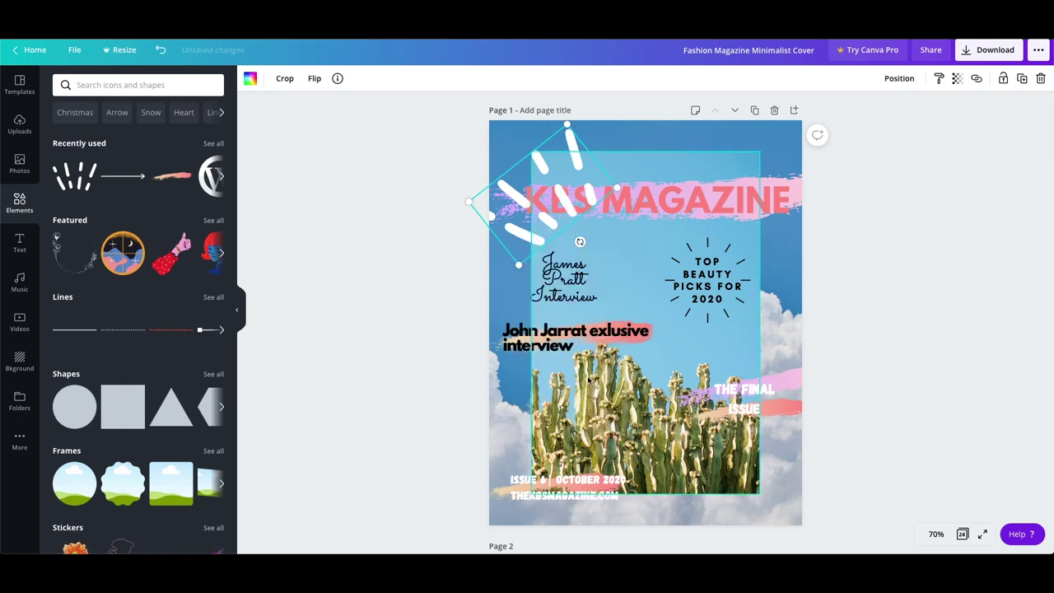
- Send the white dashes graphic backward two layers to place it behind the KBS MAGAZINE title
{"action": "right_click", "coordinate": [506, 221]}
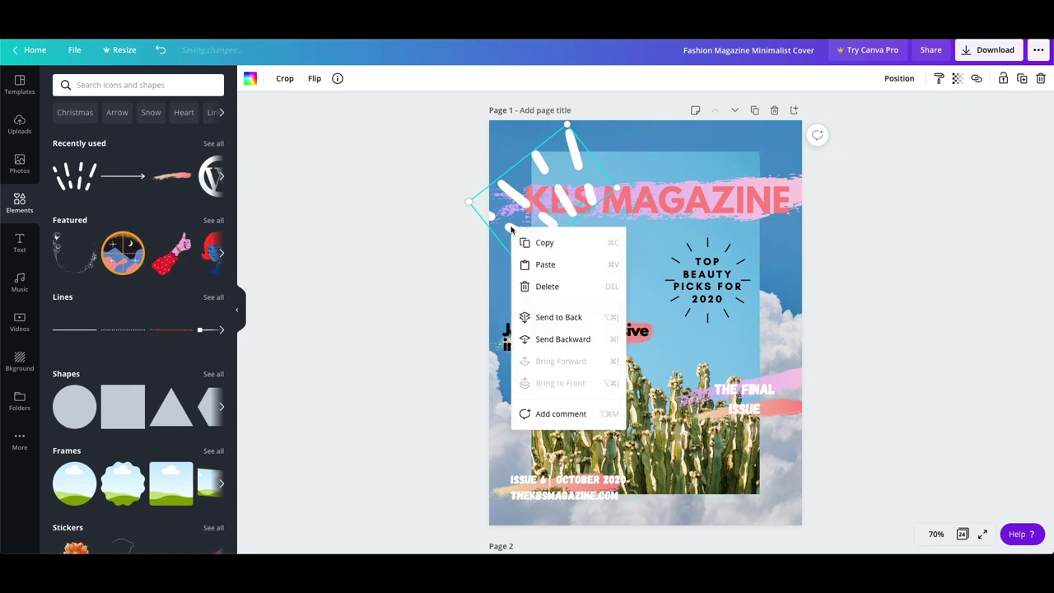
{"action": "left_click", "coordinate": [560, 339]}
{"action": "left_click", "coordinate": [905, 257]}
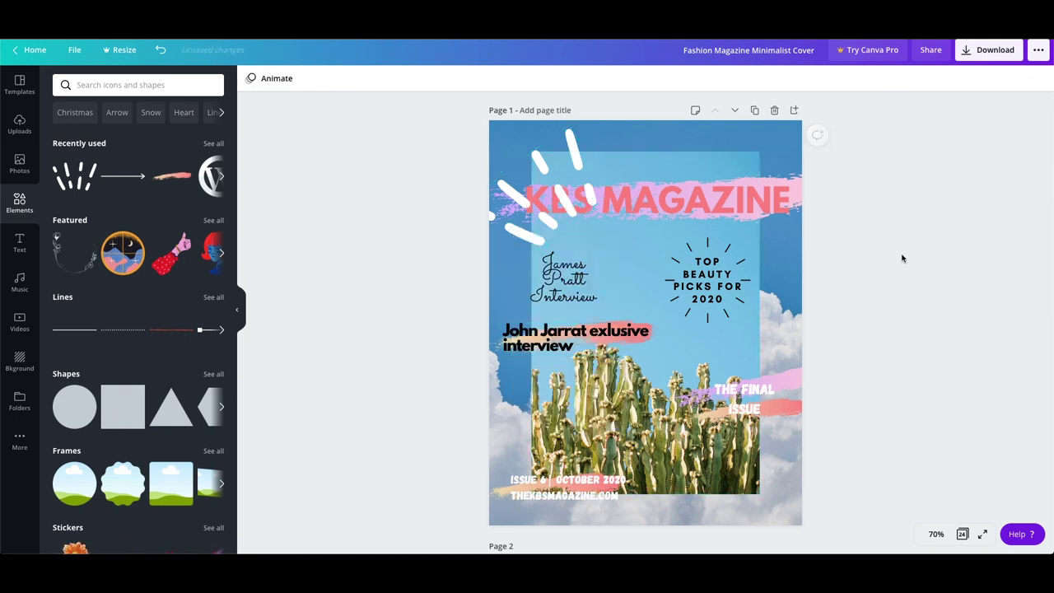
{"action": "left_click", "coordinate": [519, 231]}
{"action": "right_click", "coordinate": [517, 233]}
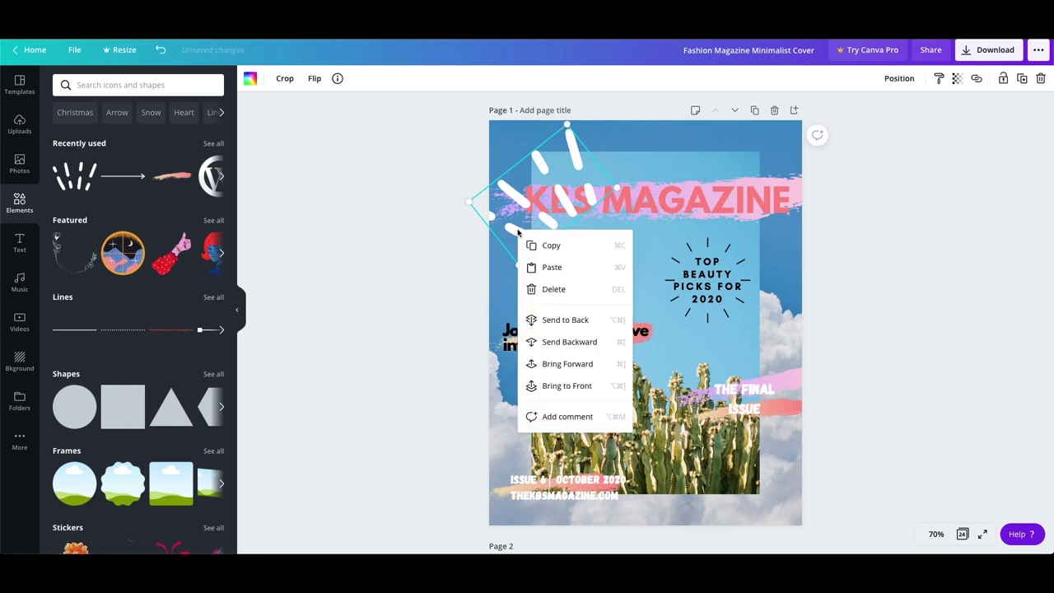
{"action": "left_click", "coordinate": [586, 350]}
{"action": "left_click", "coordinate": [1000, 313]}
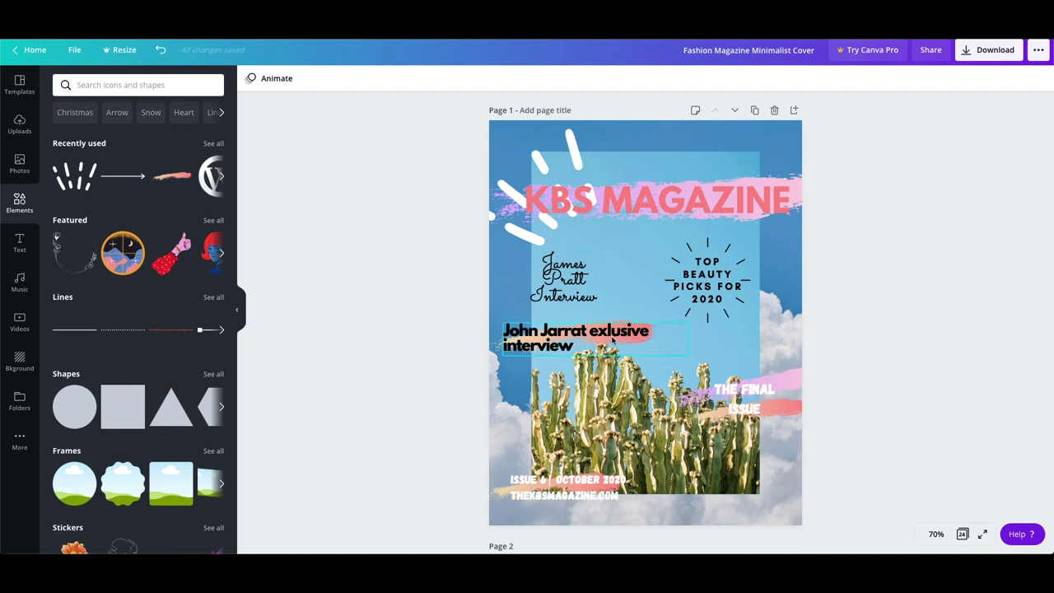
- Move the bold interview headline below its orange brush stroke and select the brush stroke
{"action": "left_click_drag", "start_coordinate": [612, 340], "coordinate": [610, 372]}
{"action": "left_click", "coordinate": [545, 329]}
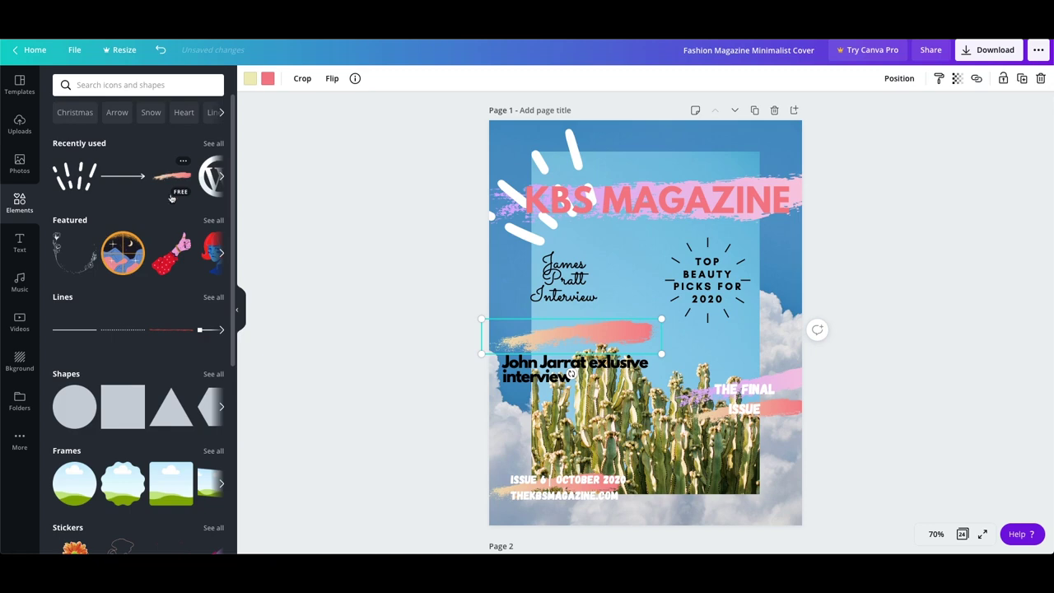
- Search the elements library for "magazine" and browse the graphics
{"action": "scroll", "coordinate": [148, 292], "scroll_direction": "down", "scroll_amount": 10}
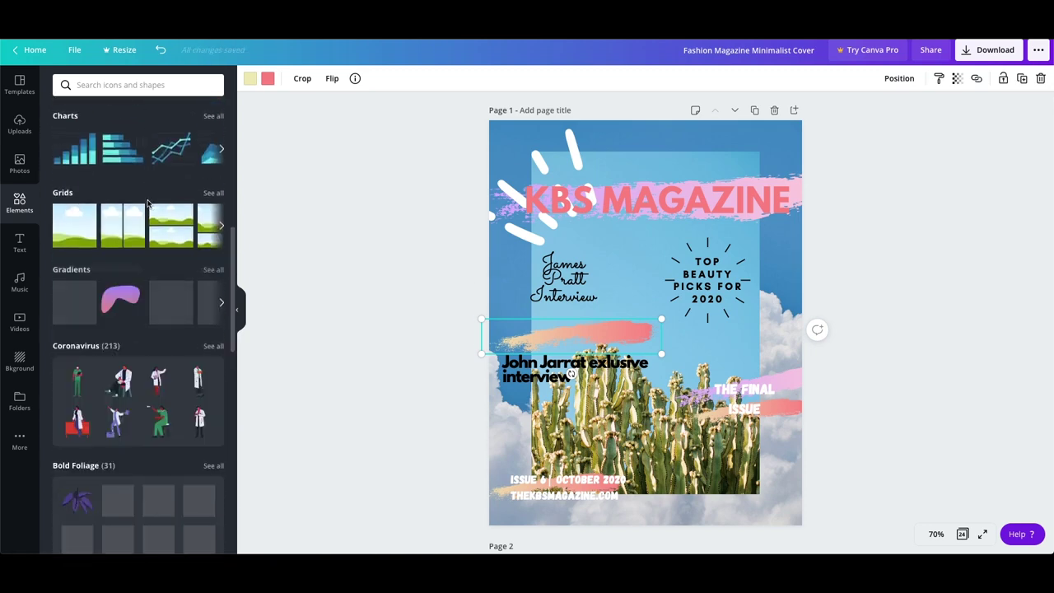
{"action": "left_click", "coordinate": [134, 83]}
{"action": "type", "text": "magazine"}
{"action": "key", "text": "Return"}
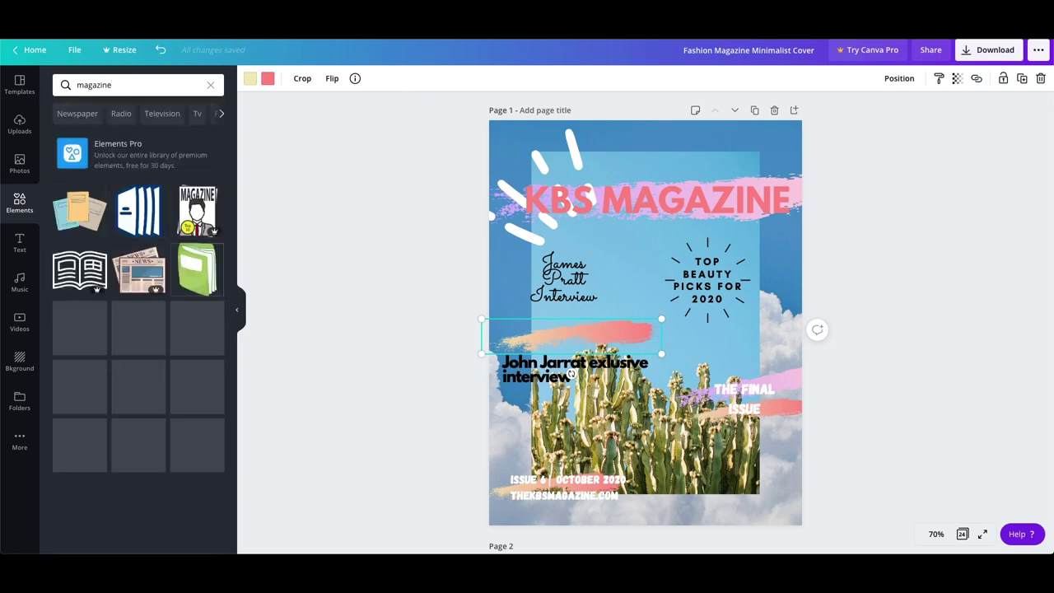
{"action": "scroll", "coordinate": [208, 360], "scroll_direction": "down", "scroll_amount": 10}
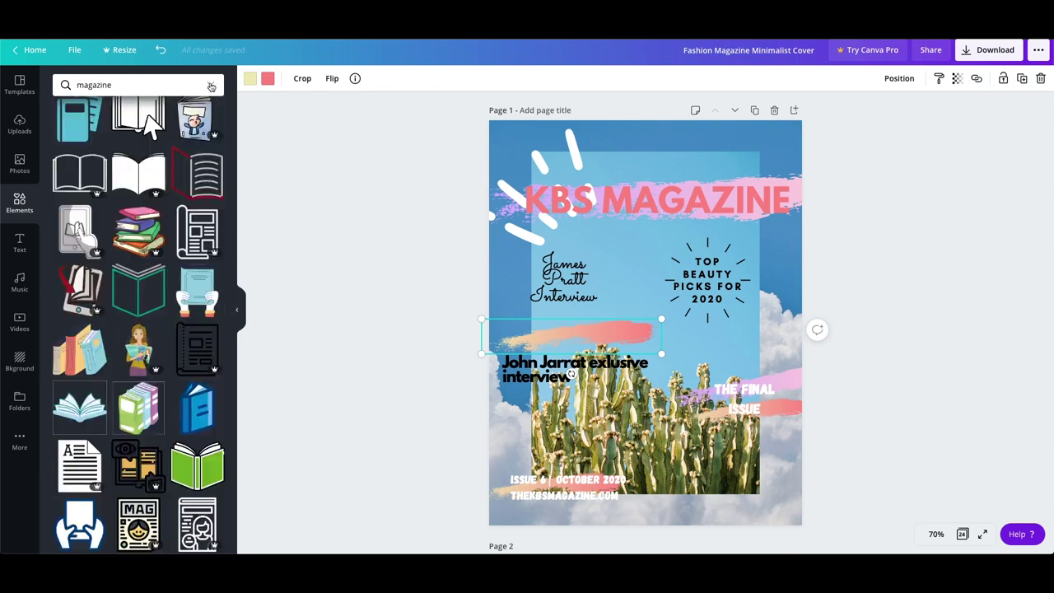
- Replace the elements search with "shapes"
{"action": "left_click", "coordinate": [211, 86]}
{"action": "type", "text": "shapes"}
{"action": "key", "text": "Return"}
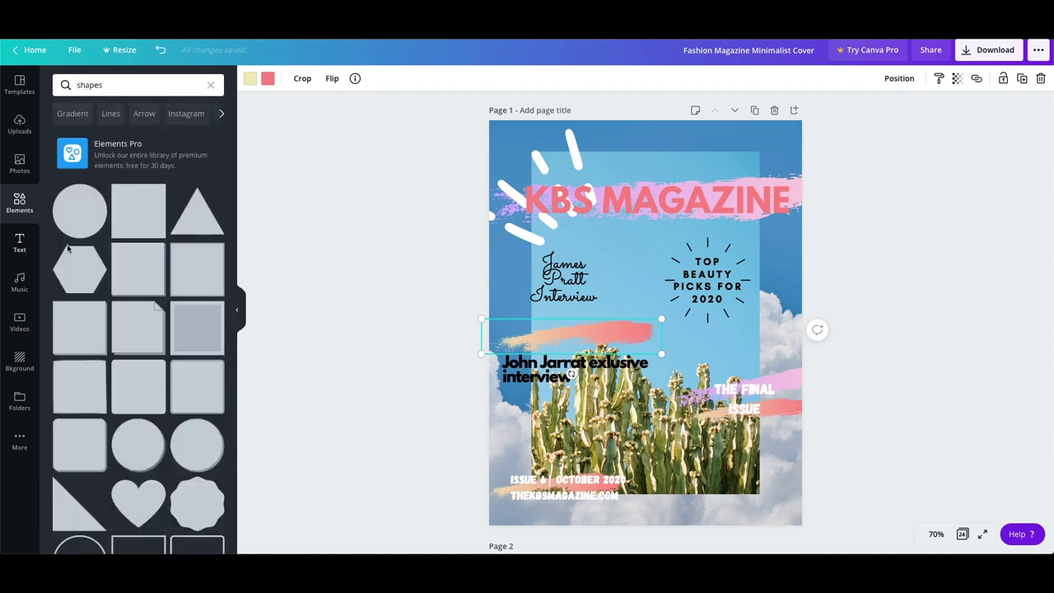
- Browse the shapes results and the general element collections, and list all recently used elements
{"action": "scroll", "coordinate": [136, 292], "scroll_direction": "down", "scroll_amount": 5}
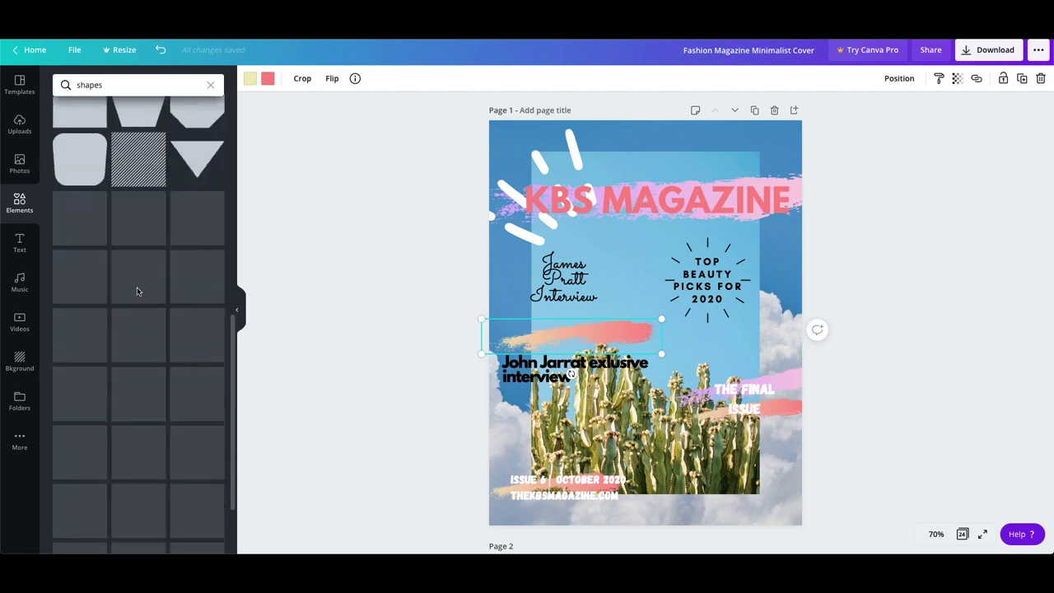
{"action": "left_click", "coordinate": [212, 87]}
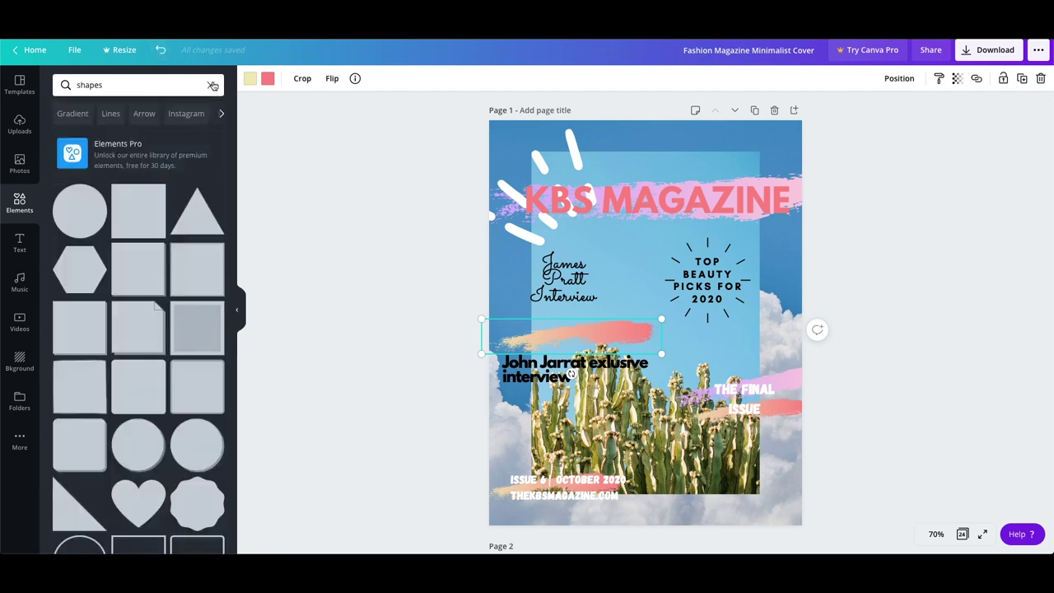
{"action": "scroll", "coordinate": [183, 253], "scroll_direction": "down", "scroll_amount": 10}
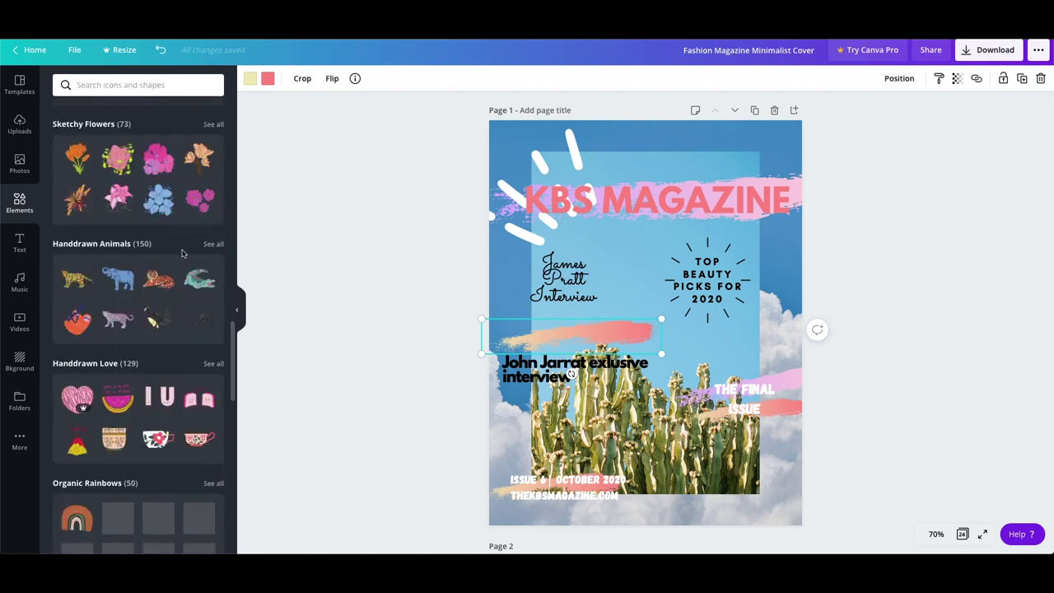
{"action": "scroll", "coordinate": [183, 254], "scroll_direction": "down", "scroll_amount": 6}
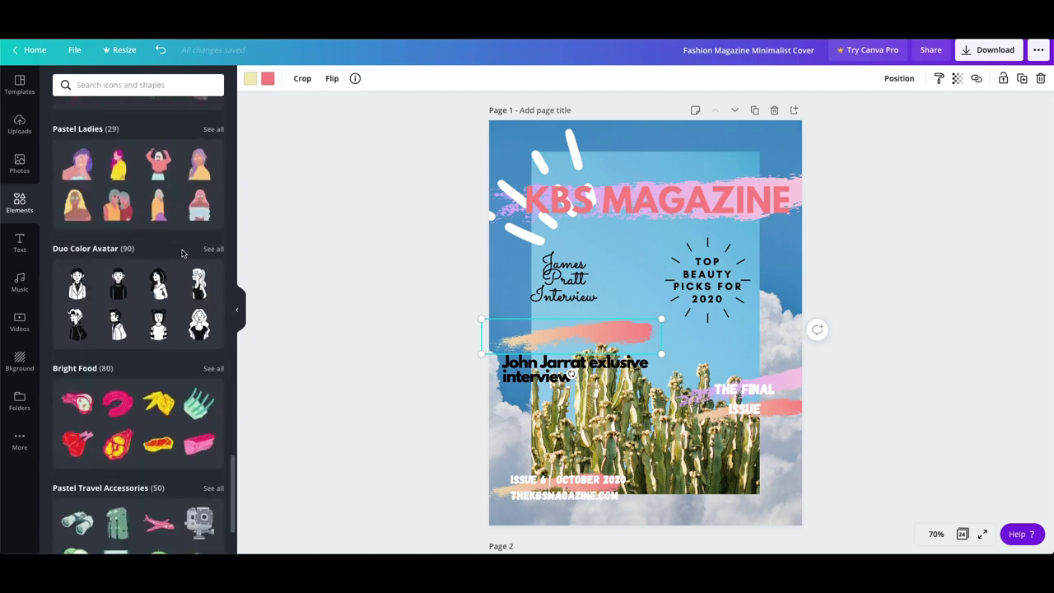
{"action": "scroll", "coordinate": [183, 254], "scroll_direction": "down", "scroll_amount": 12}
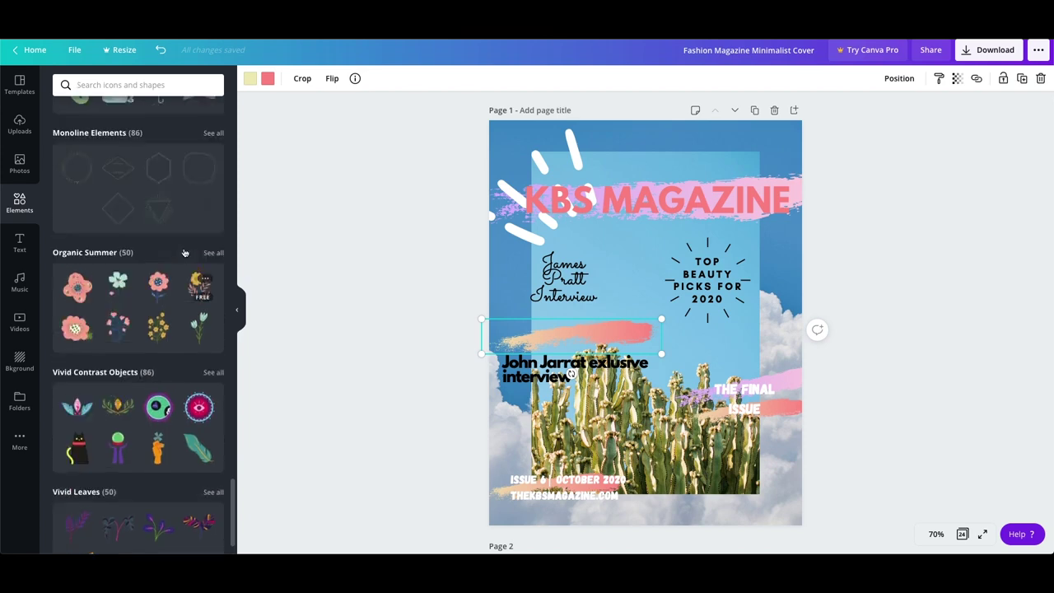
{"action": "scroll", "coordinate": [185, 252], "scroll_direction": "up", "scroll_amount": 10}
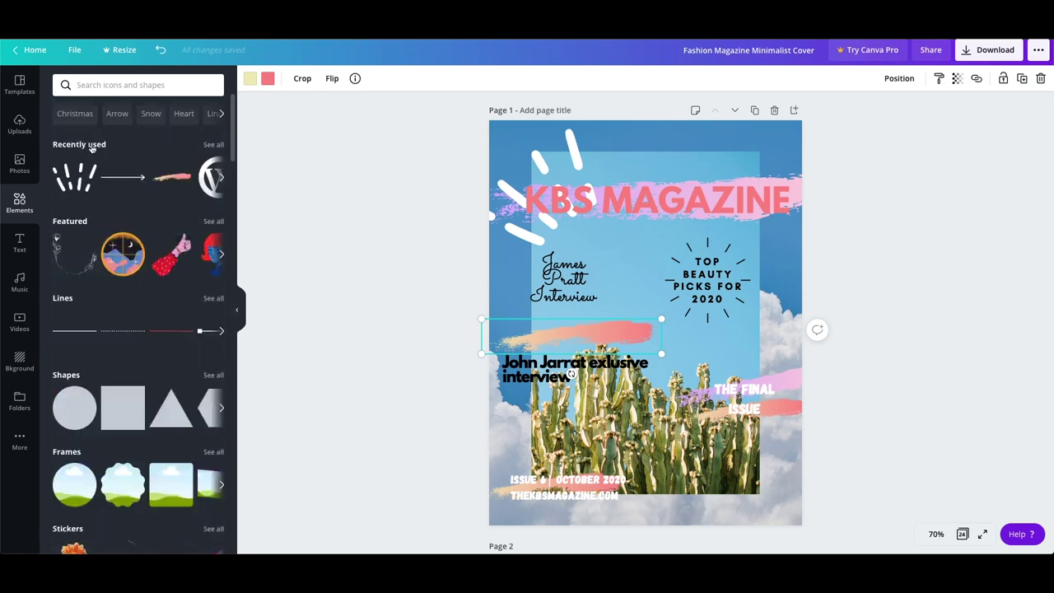
{"action": "left_click", "coordinate": [213, 145]}
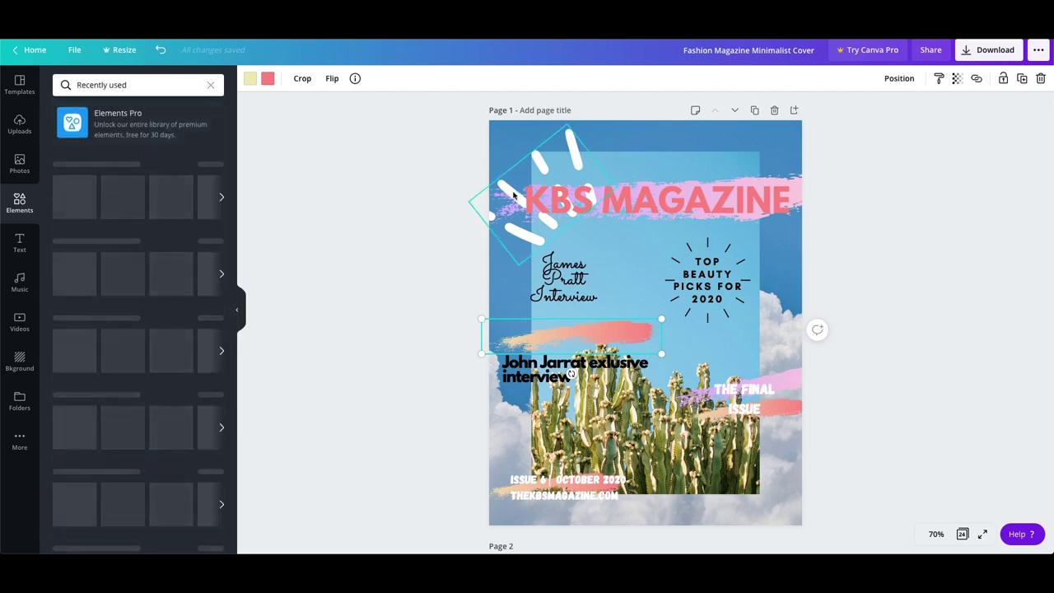
- Move the bold interview headline on the cover back up onto its orange brush stroke
{"action": "left_click_drag", "start_coordinate": [549, 375], "coordinate": [550, 344]}
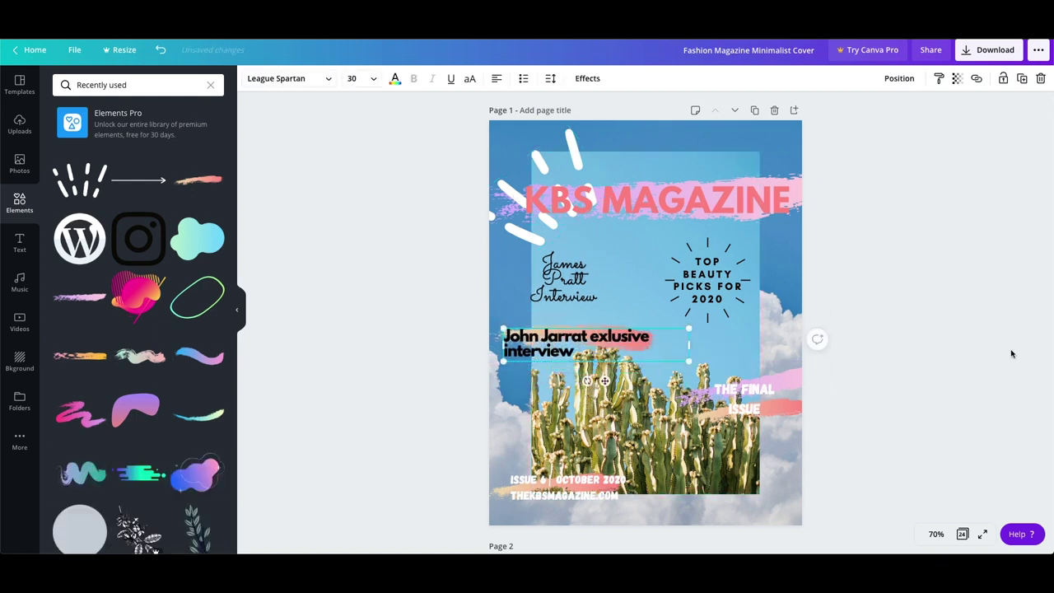
{"action": "left_click", "coordinate": [941, 401]}
- Go to the Editors Letter page, select its portrait photo, and look through the uploaded images
{"action": "scroll", "coordinate": [941, 400], "scroll_direction": "down", "scroll_amount": 3}
{"action": "scroll", "coordinate": [940, 397], "scroll_direction": "down", "scroll_amount": 20}
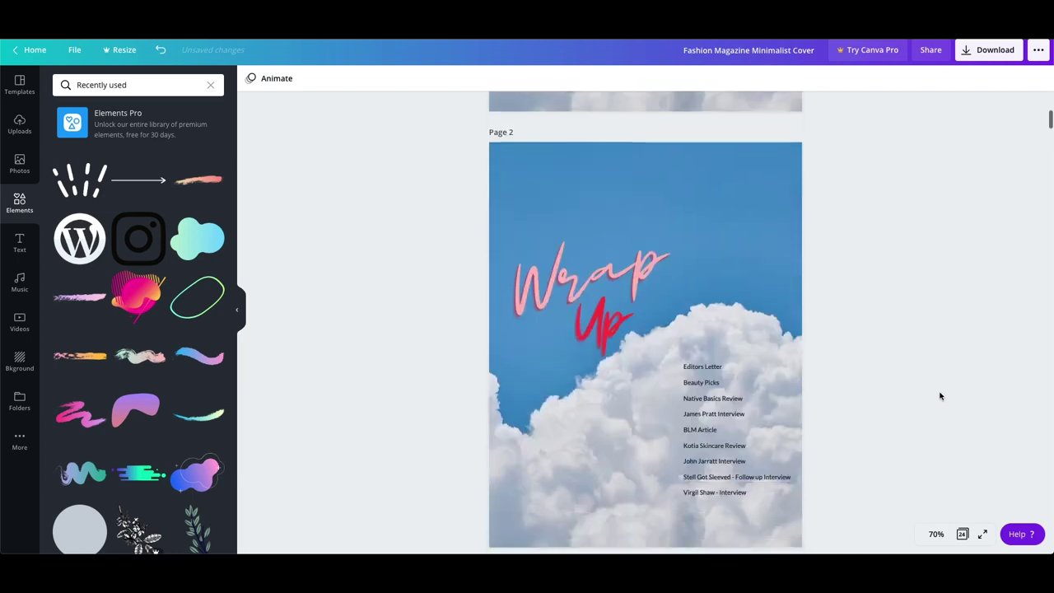
{"action": "scroll", "coordinate": [939, 395], "scroll_direction": "up", "scroll_amount": 8}
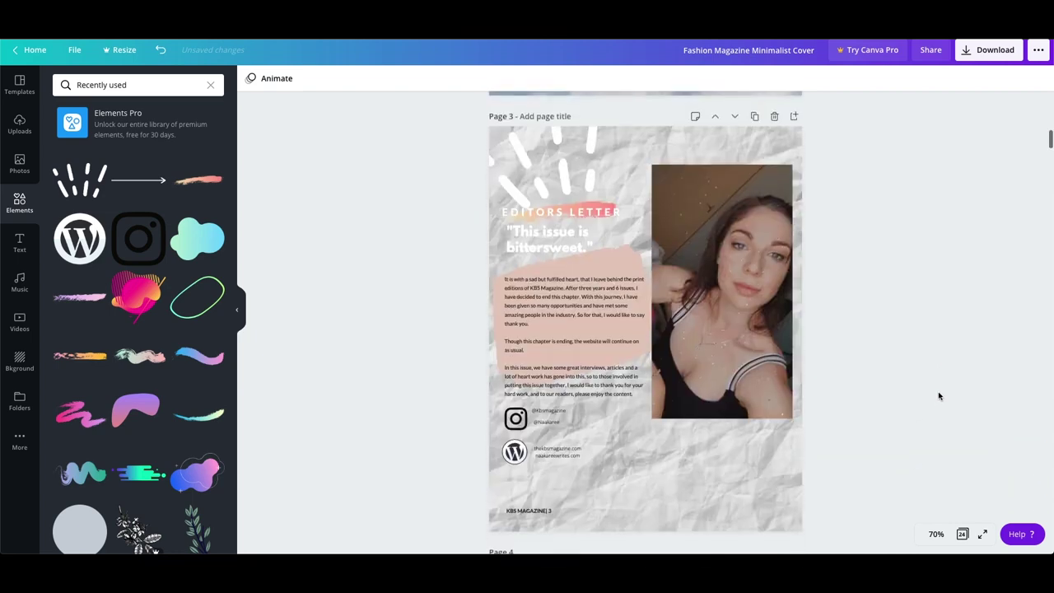
{"action": "left_click", "coordinate": [772, 355]}
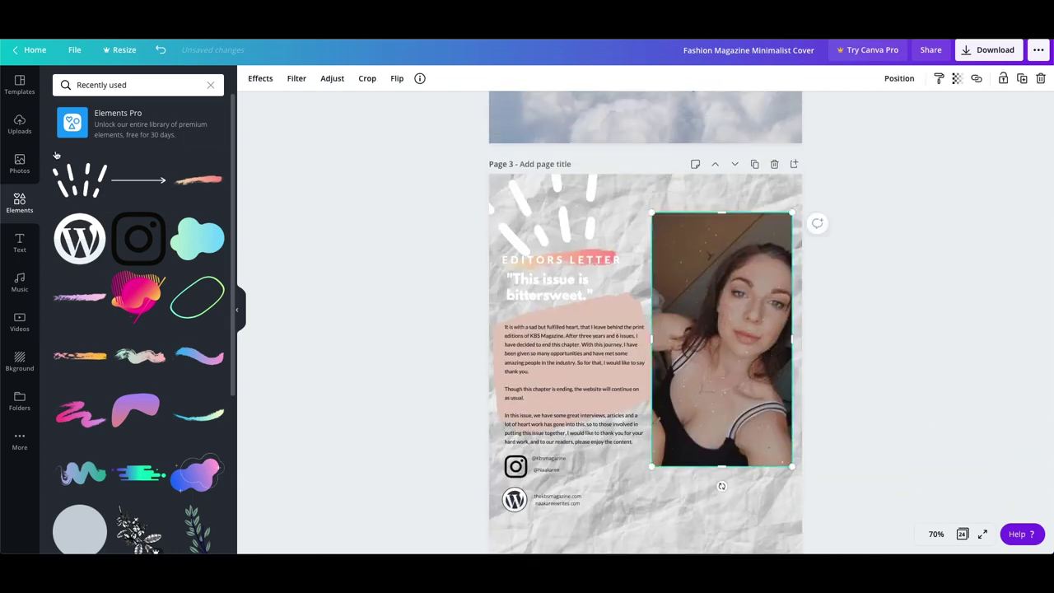
{"action": "left_click", "coordinate": [19, 124]}
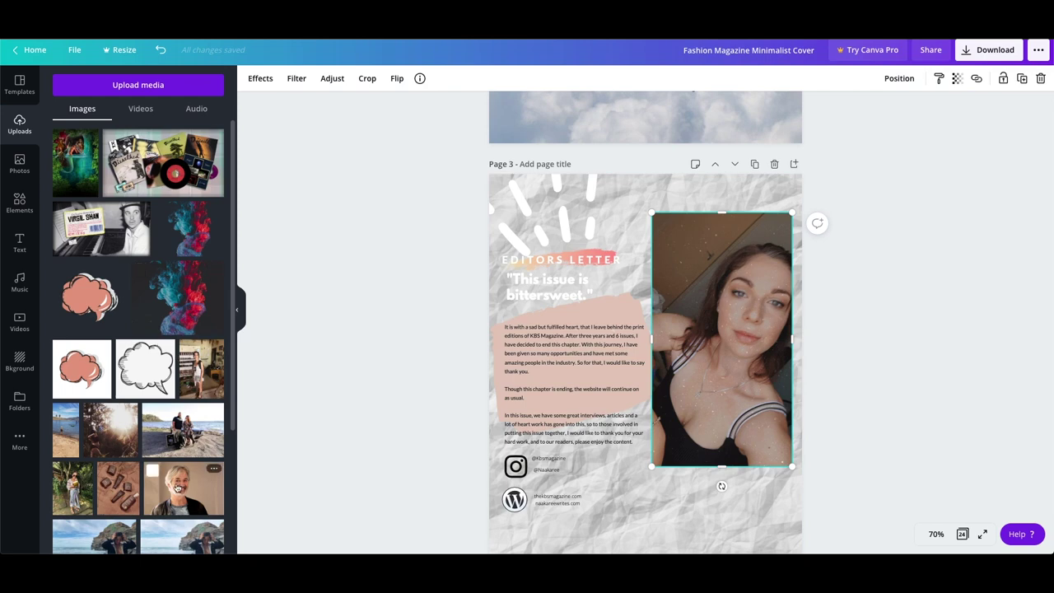
{"action": "scroll", "coordinate": [179, 477], "scroll_direction": "down", "scroll_amount": 5}
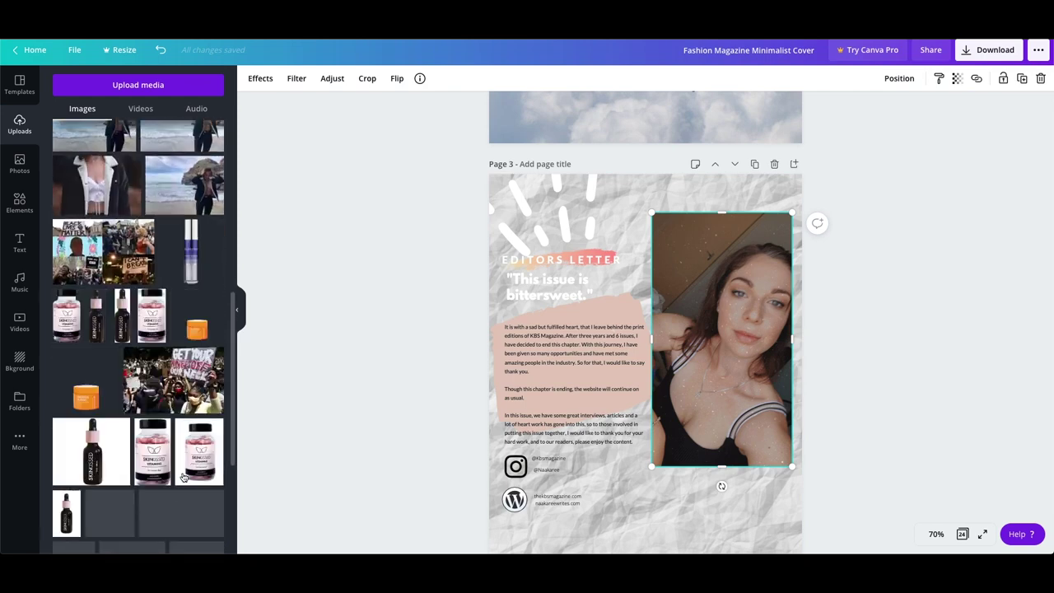
- Select the peach shape behind the letter text and look through the recently used elements and text designs
{"action": "left_click", "coordinate": [631, 305]}
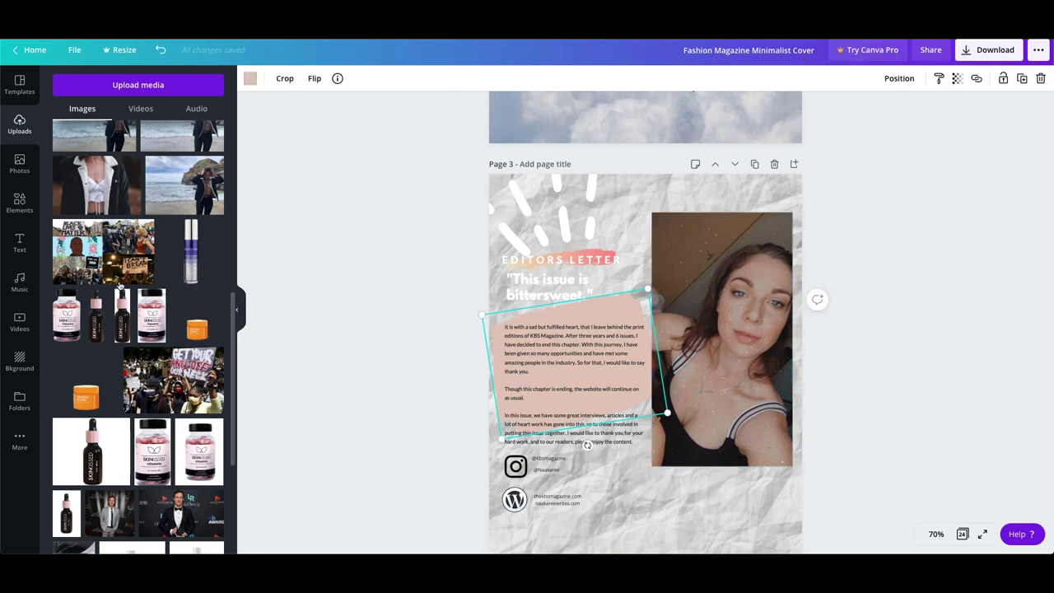
{"action": "scroll", "coordinate": [136, 197], "scroll_direction": "up", "scroll_amount": 5}
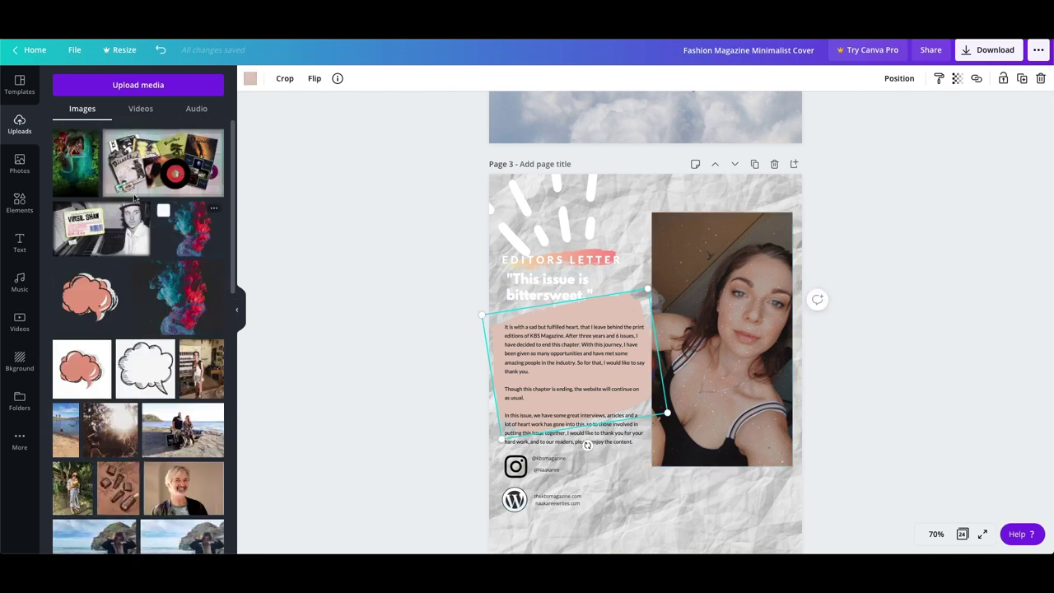
{"action": "left_click", "coordinate": [20, 204]}
{"action": "scroll", "coordinate": [139, 241], "scroll_direction": "down", "scroll_amount": 3}
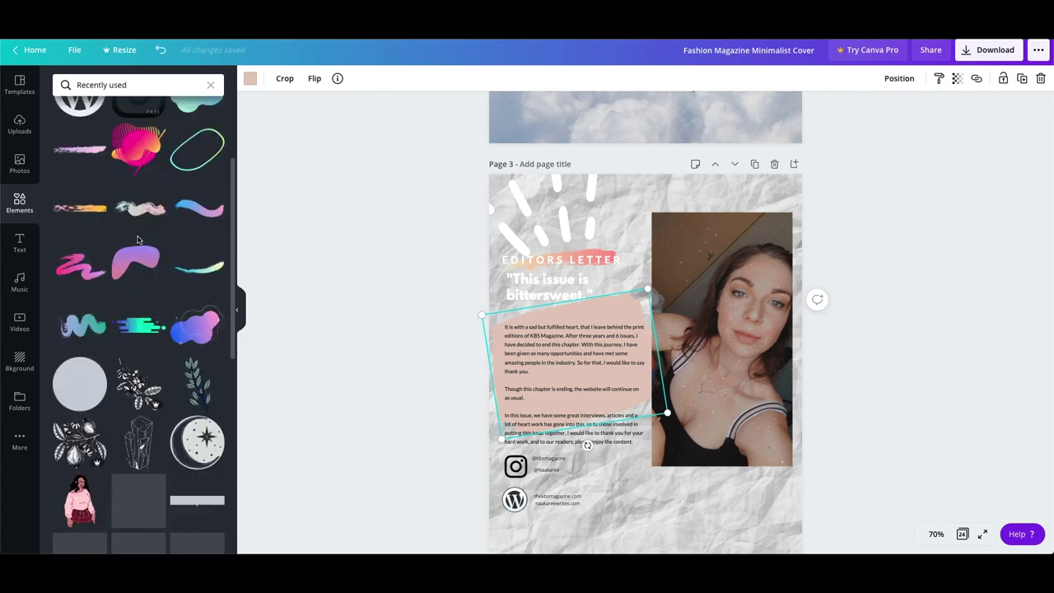
{"action": "scroll", "coordinate": [139, 241], "scroll_direction": "up", "scroll_amount": 5}
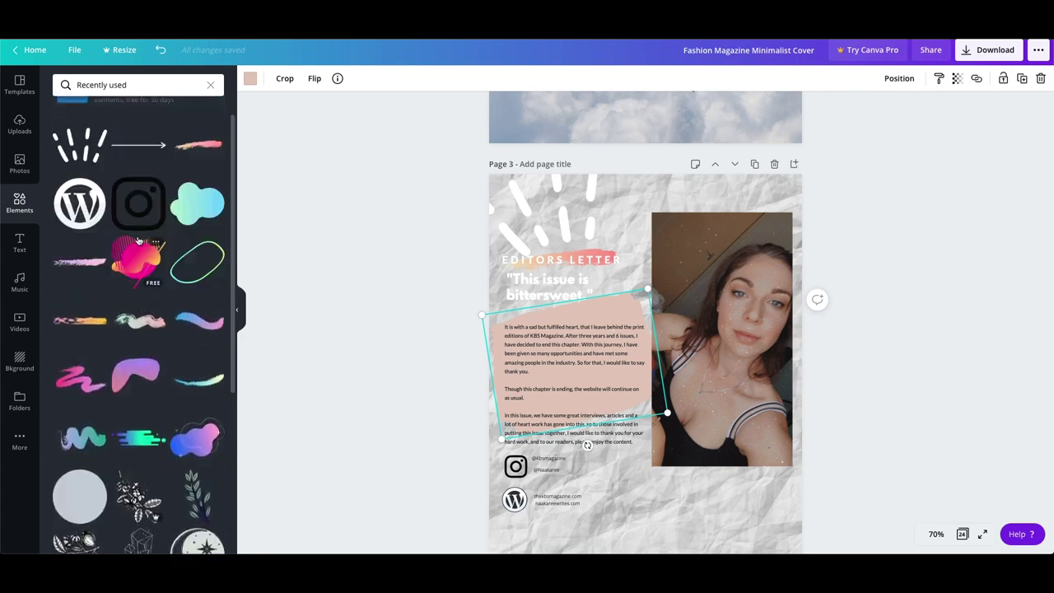
{"action": "scroll", "coordinate": [139, 240], "scroll_direction": "down", "scroll_amount": 4}
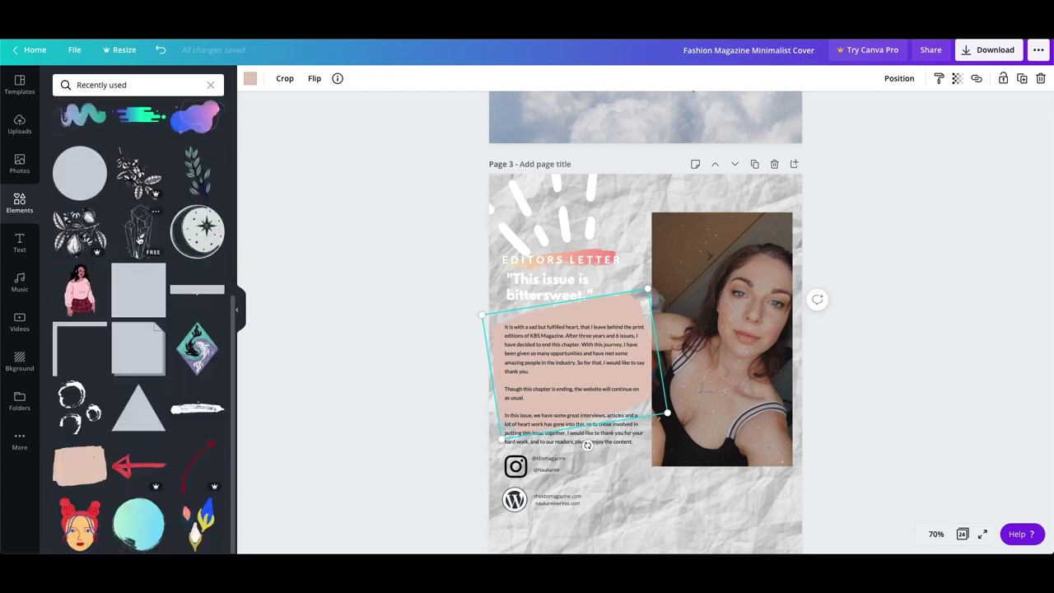
{"action": "left_click", "coordinate": [19, 243]}
{"action": "left_click", "coordinate": [18, 169]}
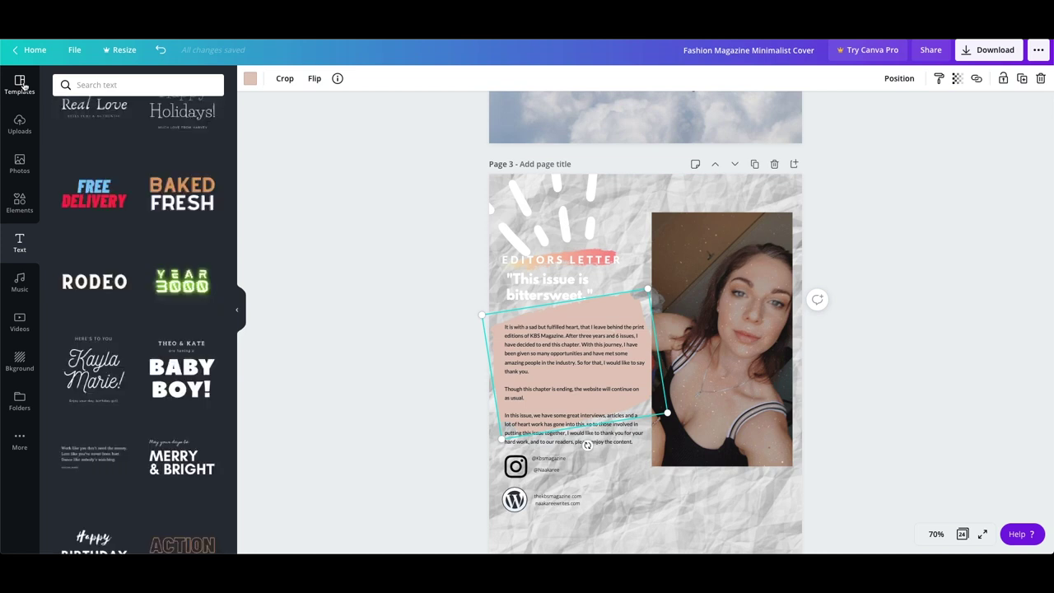
- Replace the peach shape on page 3 with a new copy from the recently used elements, resized and placed below the quote
{"action": "left_click", "coordinate": [14, 204]}
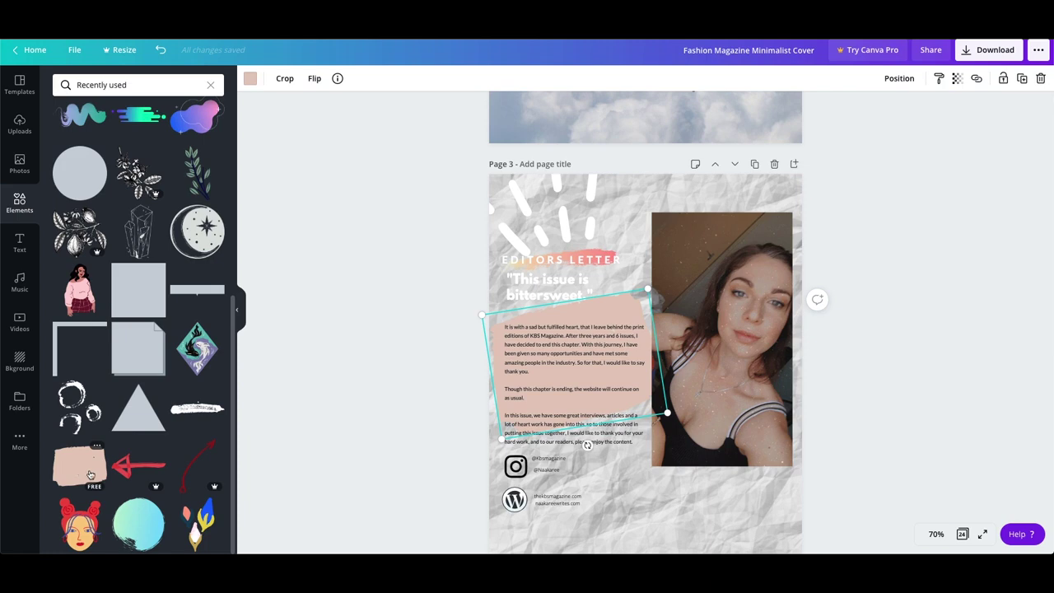
{"action": "key", "text": "ctrl+z"}
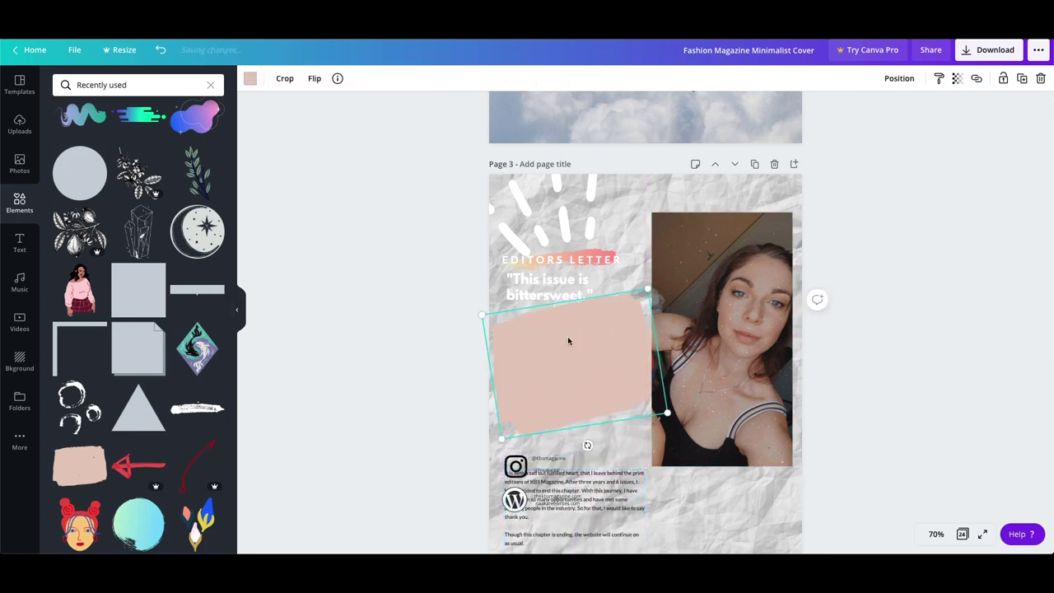
{"action": "key", "text": "Delete"}
{"action": "left_click", "coordinate": [79, 466]}
{"action": "left_click_drag", "start_coordinate": [647, 376], "coordinate": [566, 374]}
{"action": "left_click_drag", "start_coordinate": [609, 330], "coordinate": [645, 303]}
- Move the letter text over the new peach shape and send the shape to the back
{"action": "left_click_drag", "start_coordinate": [604, 507], "coordinate": [596, 352]}
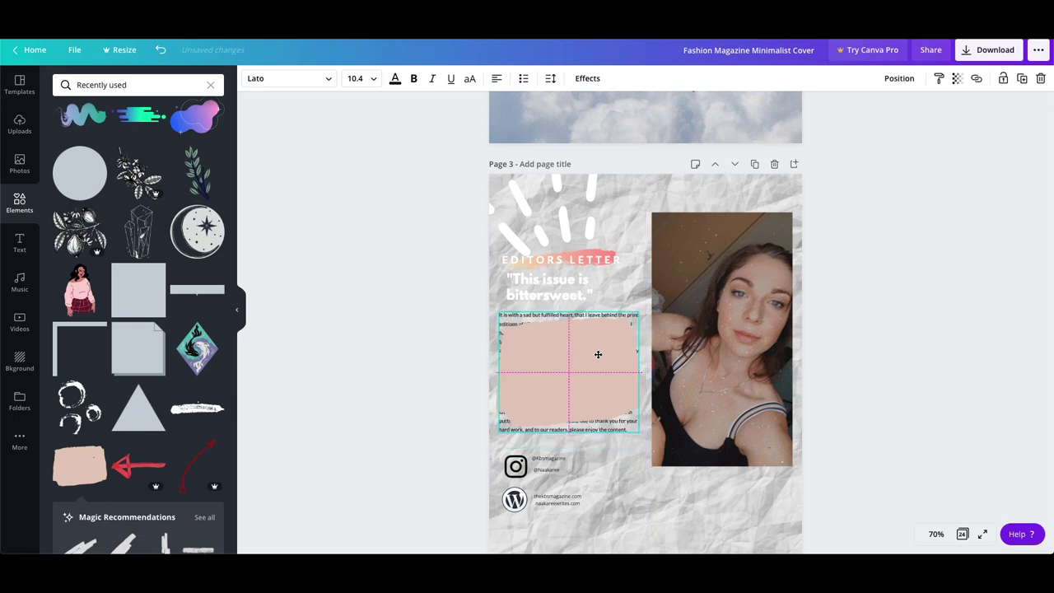
{"action": "right_click", "coordinate": [508, 320]}
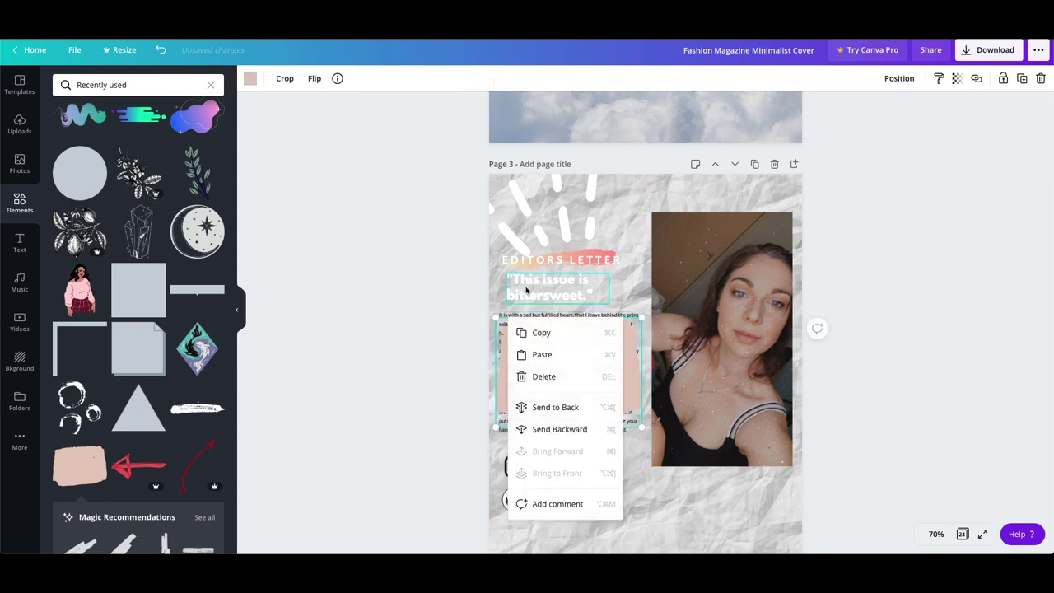
{"action": "left_click", "coordinate": [548, 408]}
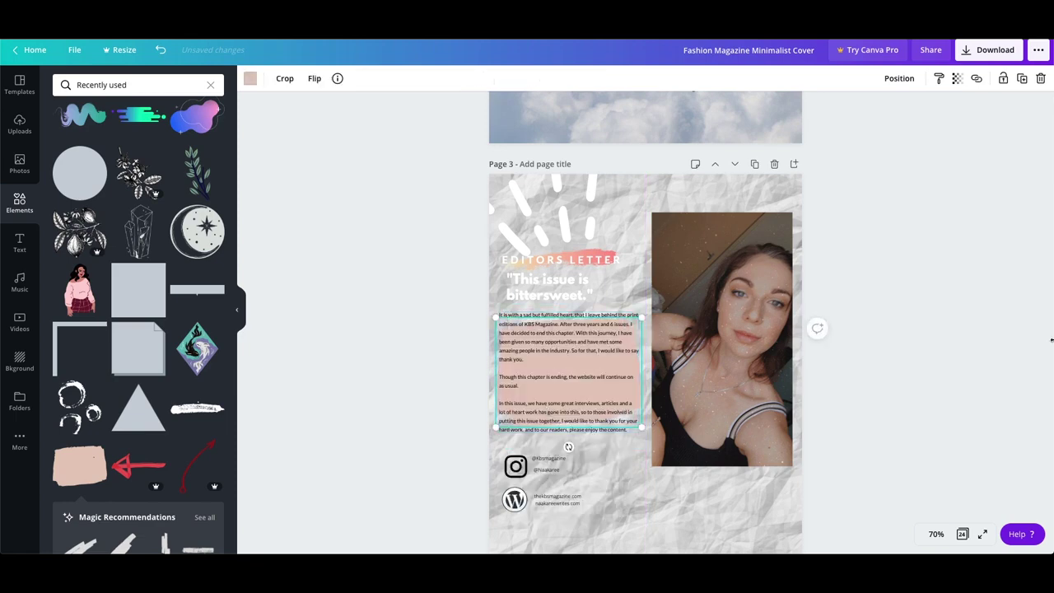
- Enlarge the peach shape slightly from its upper corner and position the letter text over it, just below the quote
{"action": "left_click_drag", "start_coordinate": [553, 378], "coordinate": [555, 400]}
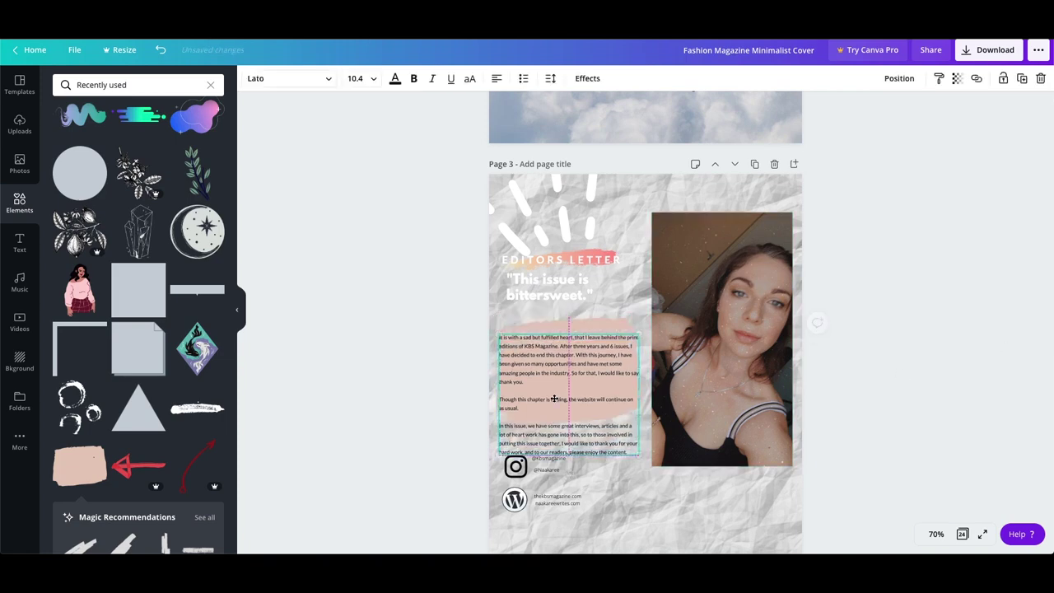
{"action": "left_click", "coordinate": [555, 327]}
{"action": "mouse_move", "coordinate": [496, 310]}
{"action": "left_mouse_down"}
{"action": "mouse_move", "coordinate": [486, 298]}
{"action": "mouse_move", "coordinate": [479, 304]}
{"action": "left_mouse_up"}
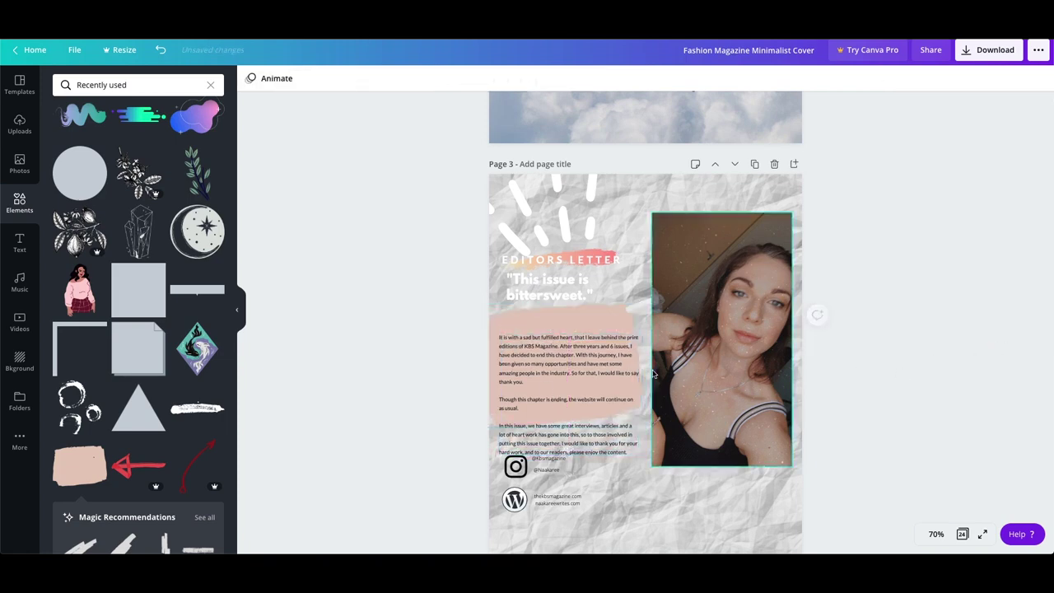
{"action": "left_click", "coordinate": [601, 359]}
{"action": "left_click_drag", "start_coordinate": [601, 360], "coordinate": [600, 336]}
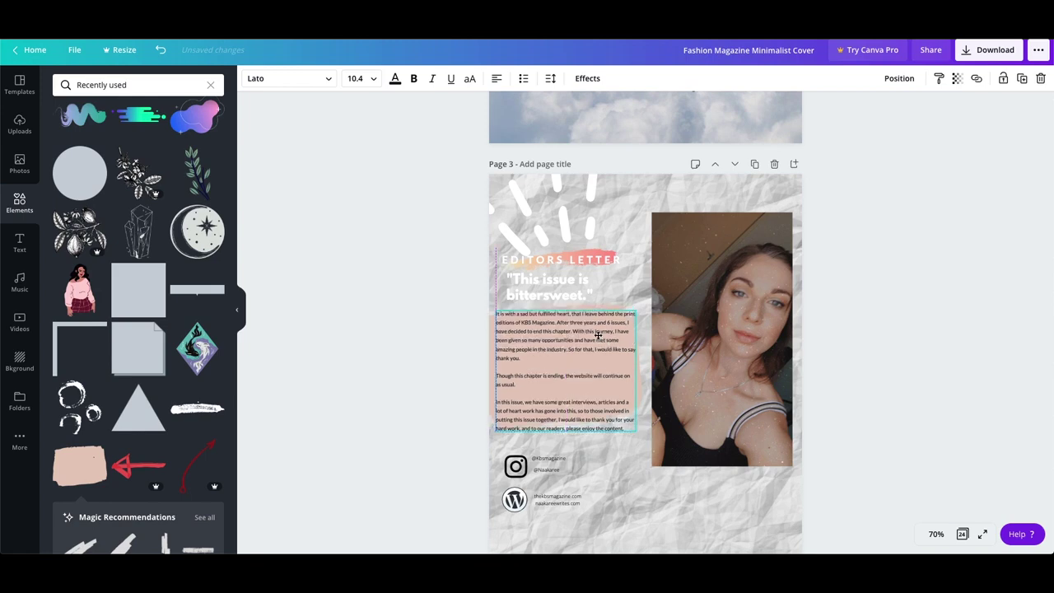
{"action": "left_click", "coordinate": [1011, 401]}
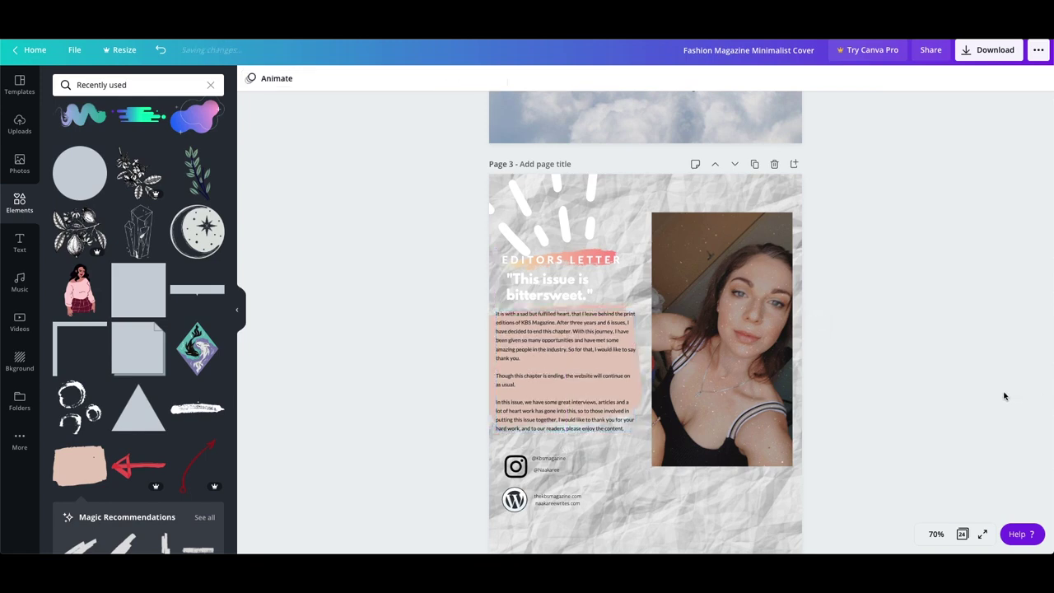
- Examine the Instagram and WordPress icons, their handle and website texts, and the page-number footer on page 3
{"action": "scroll", "coordinate": [980, 390], "scroll_direction": "down", "scroll_amount": 3}
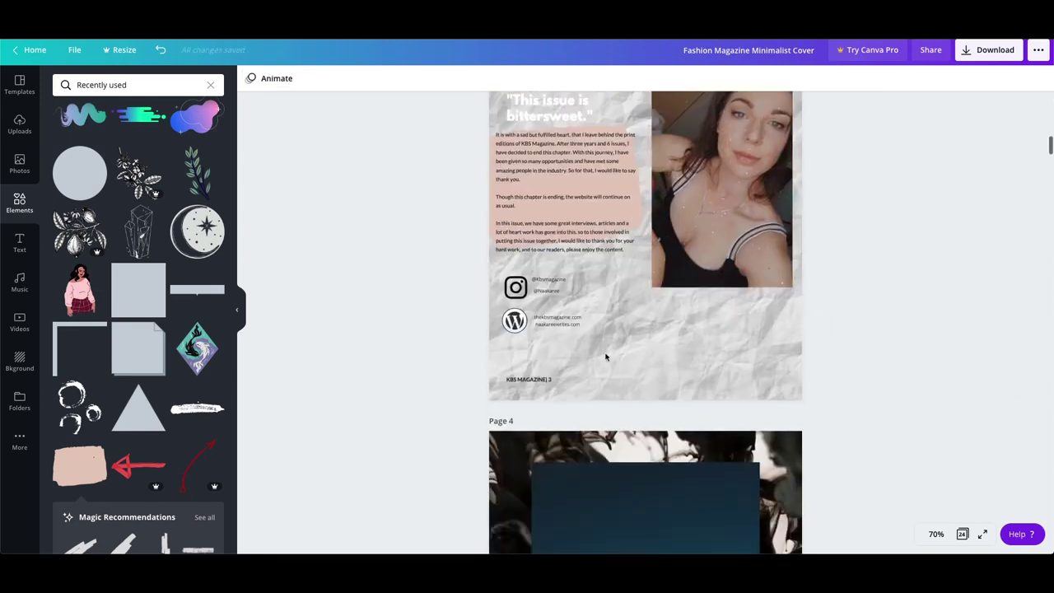
{"action": "left_click", "coordinate": [514, 287]}
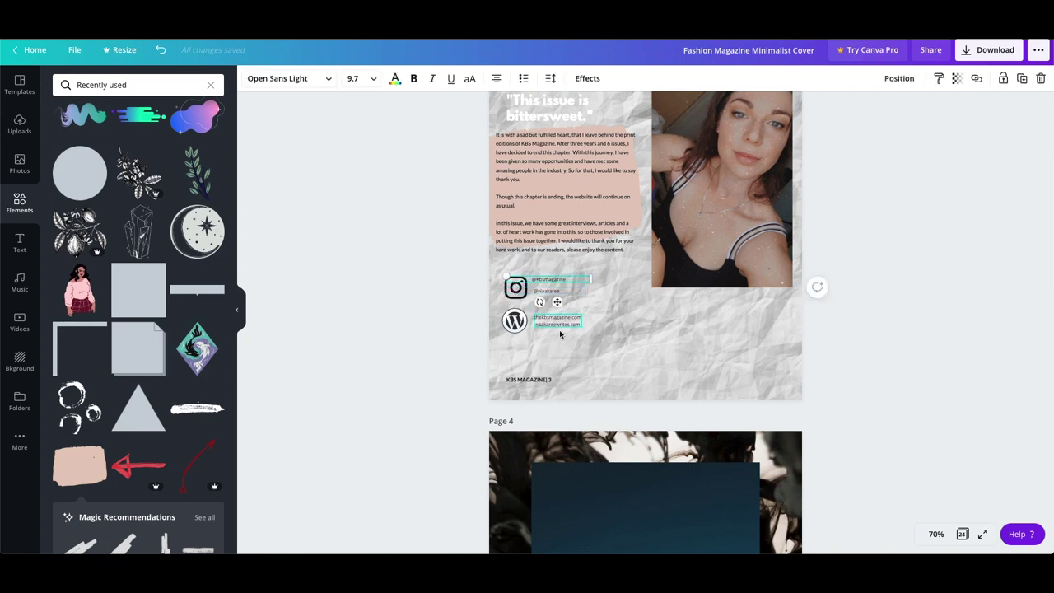
{"action": "left_click", "coordinate": [640, 318]}
{"action": "left_click", "coordinate": [560, 284]}
{"action": "left_click", "coordinate": [20, 244]}
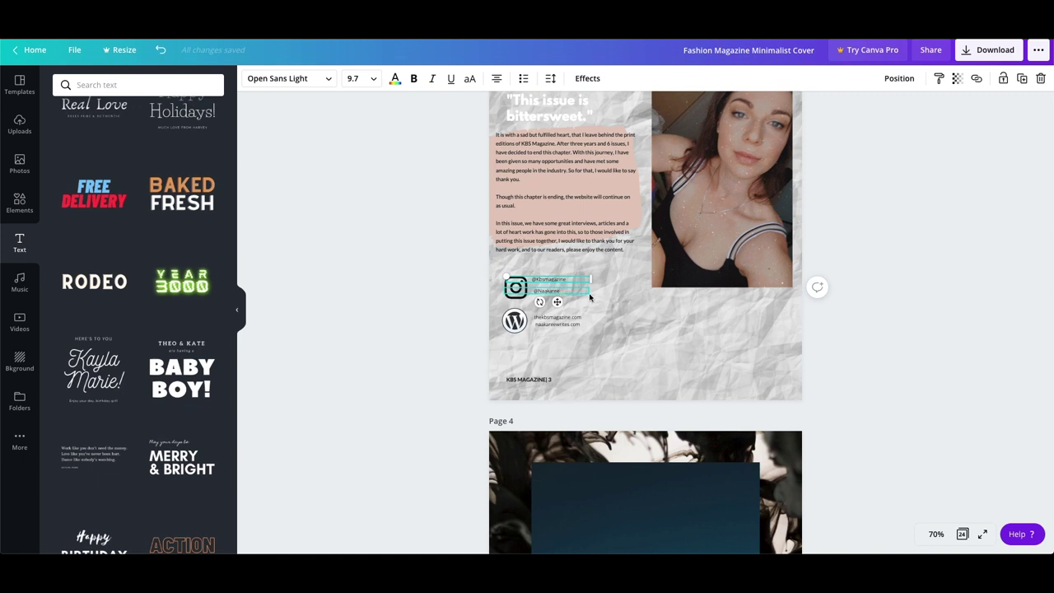
{"action": "left_click", "coordinate": [648, 303]}
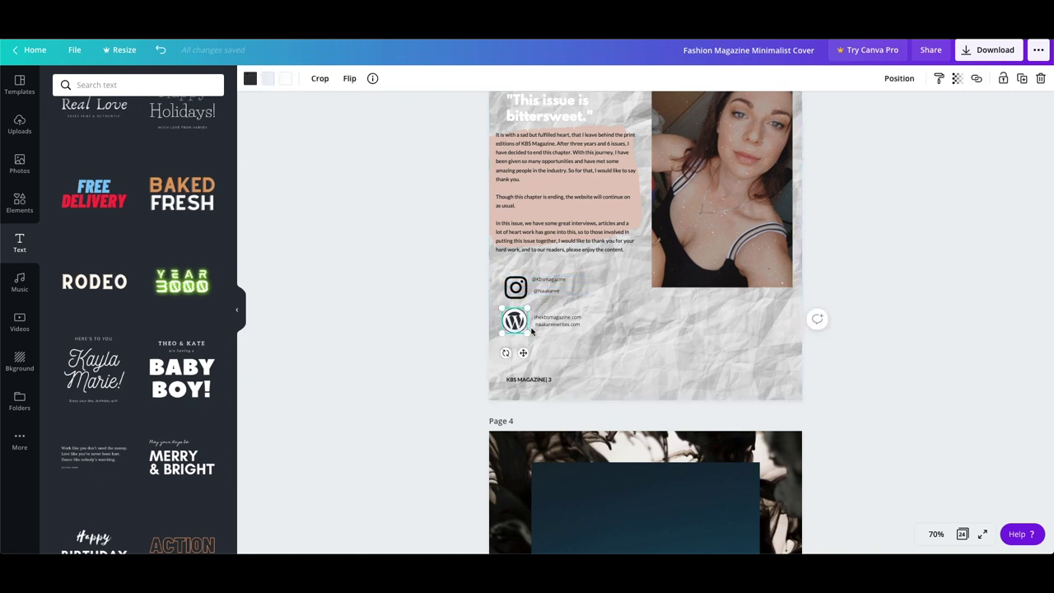
{"action": "left_click", "coordinate": [850, 304]}
{"action": "scroll", "coordinate": [840, 305], "scroll_direction": "down", "scroll_amount": 3}
{"action": "left_click", "coordinate": [531, 224]}
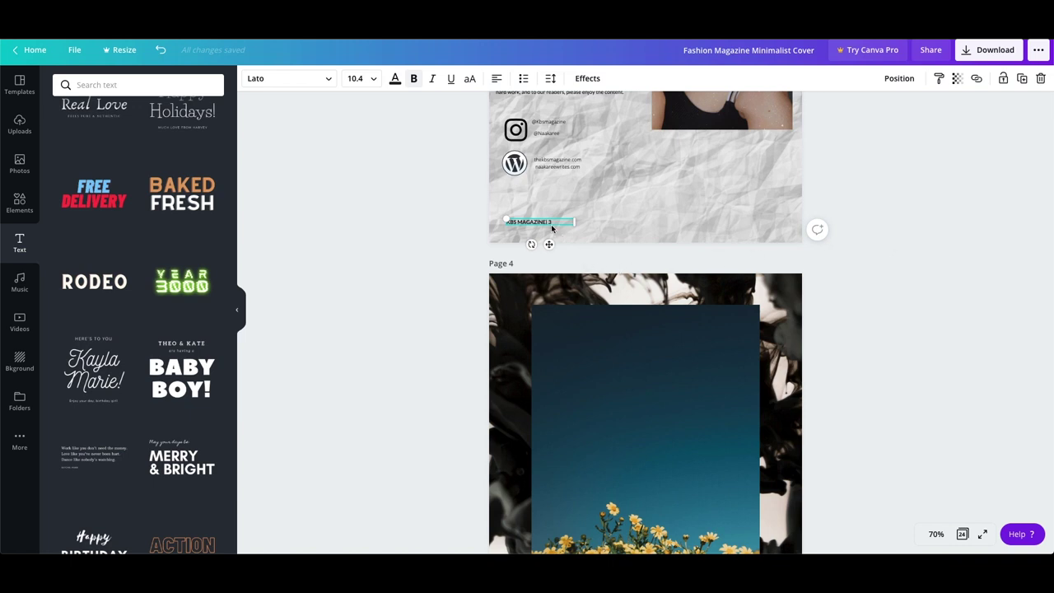
- Examine the full black ink background image of page 4 in the crop view, and leave the crop
{"action": "scroll", "coordinate": [551, 224], "scroll_direction": "down", "scroll_amount": 2}
{"action": "left_click", "coordinate": [762, 126]}
{"action": "double_click", "coordinate": [511, 116]}
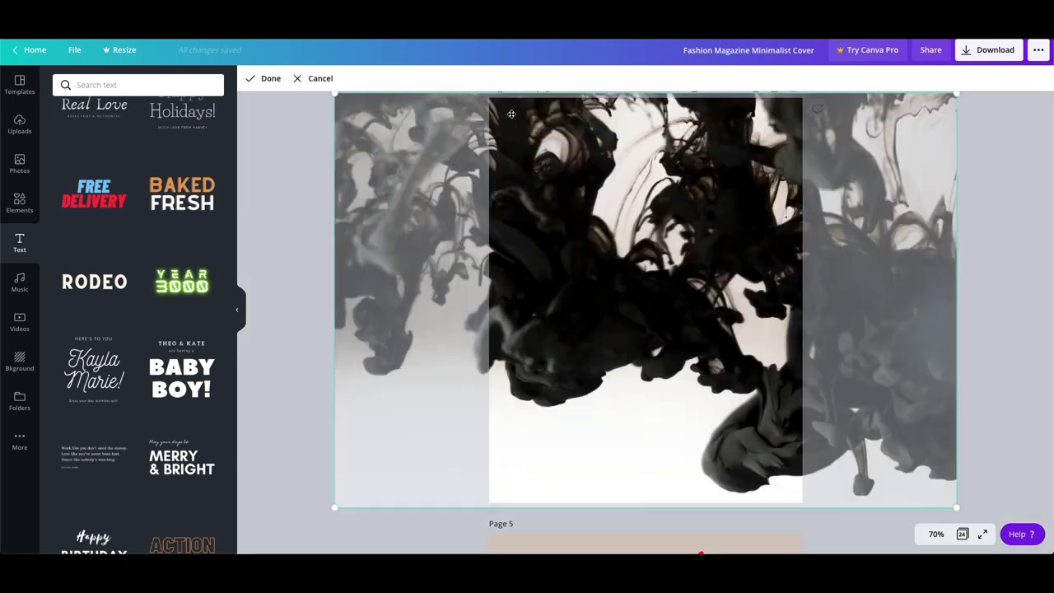
{"action": "key", "text": "Return"}
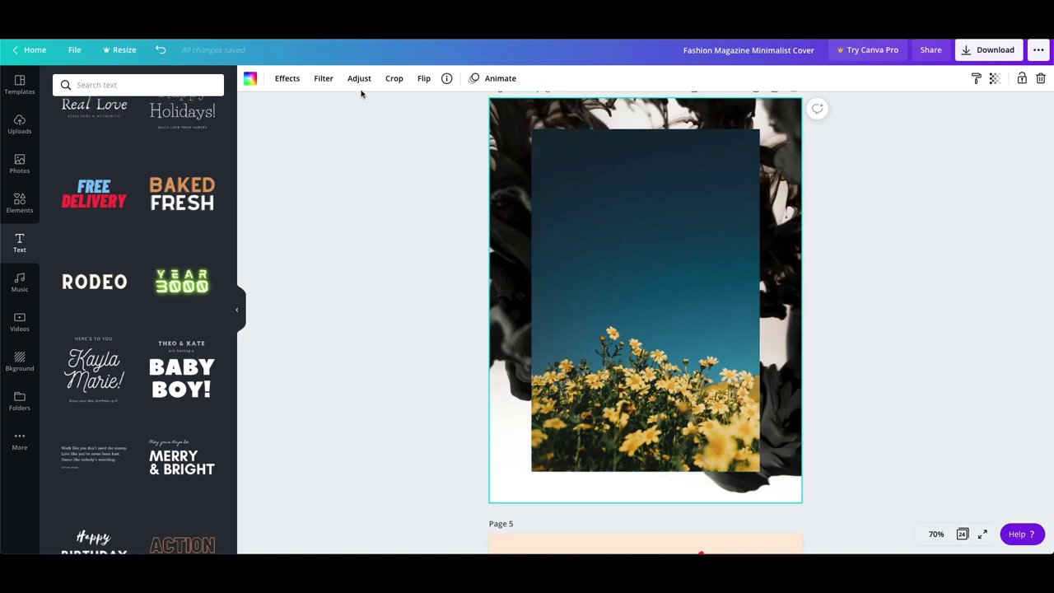
- Look into the photo and background libraries, and search the photos for "flowers"
{"action": "left_click", "coordinate": [21, 166]}
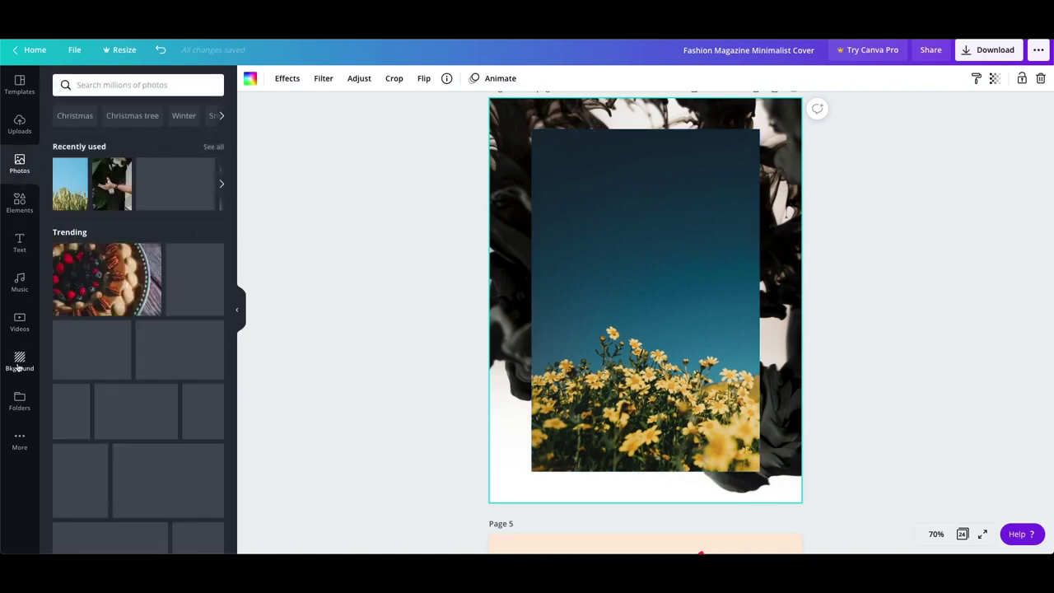
{"action": "left_click", "coordinate": [18, 362]}
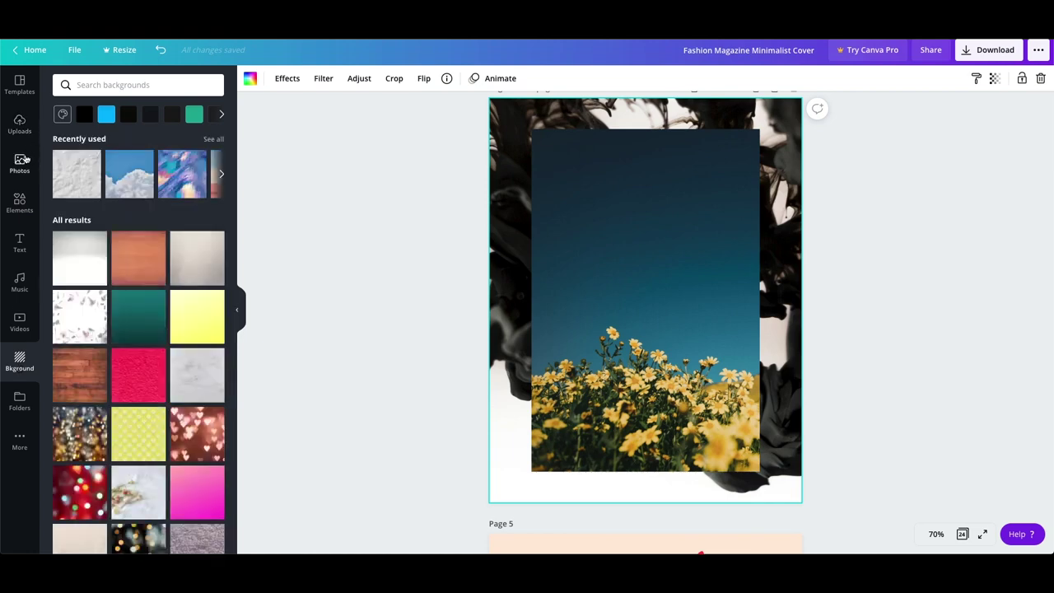
{"action": "left_click", "coordinate": [21, 161]}
{"action": "scroll", "coordinate": [140, 181], "scroll_direction": "down", "scroll_amount": 10}
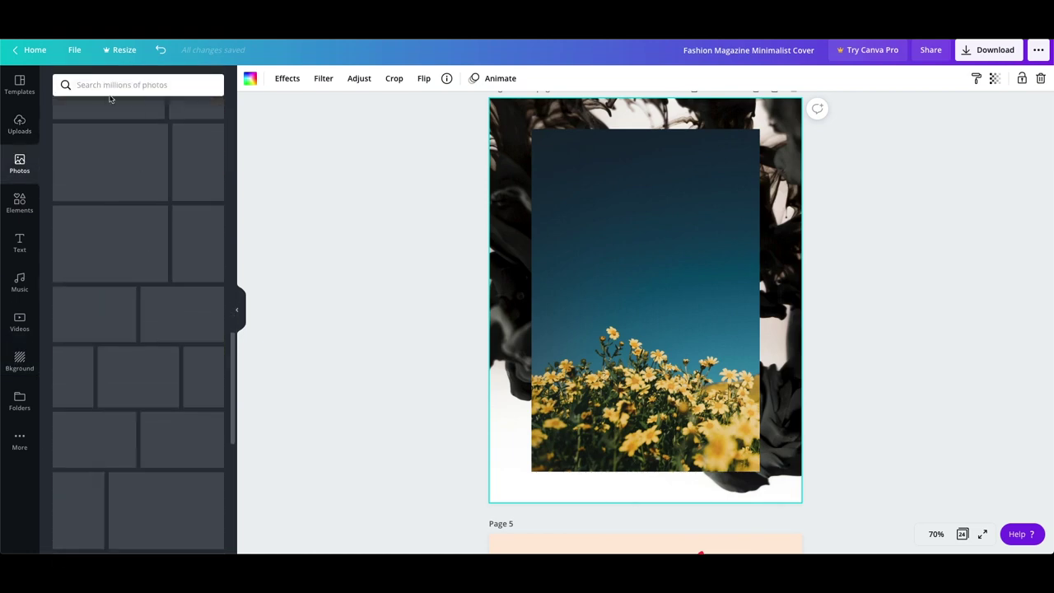
{"action": "left_click", "coordinate": [122, 89]}
{"action": "type", "text": "flowers"}
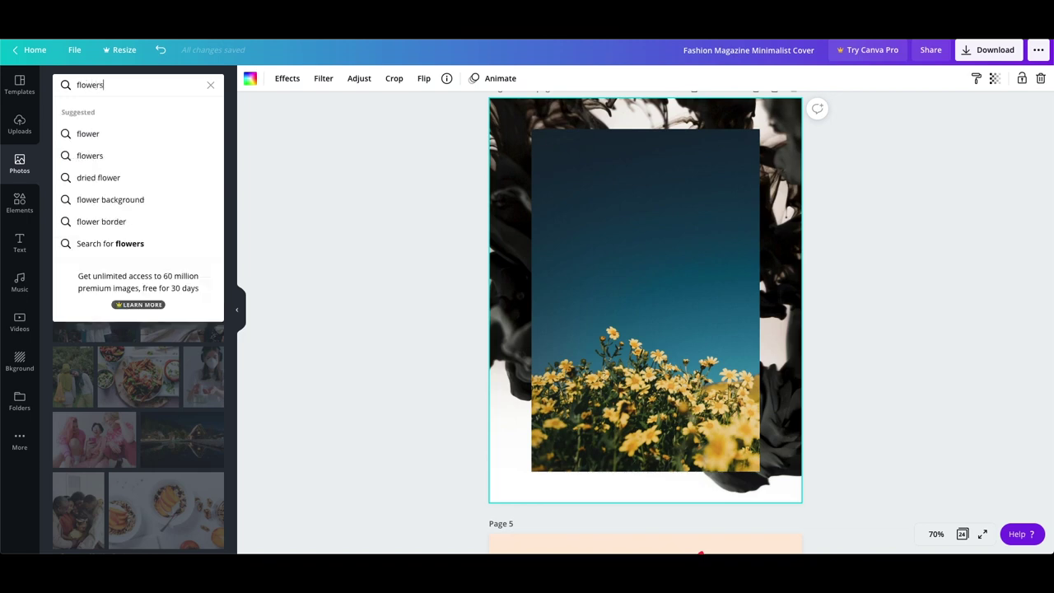
{"action": "key", "text": "Return"}
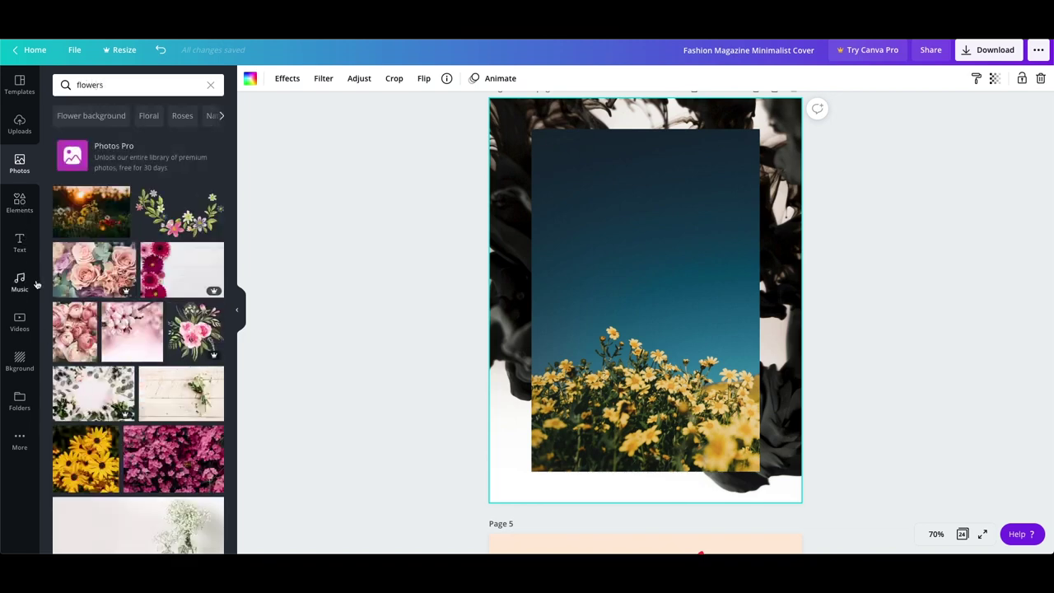
- Browse the background library, including the recently used ones, and compare it with the backgrounds of the cover and page 3
{"action": "left_click", "coordinate": [17, 366]}
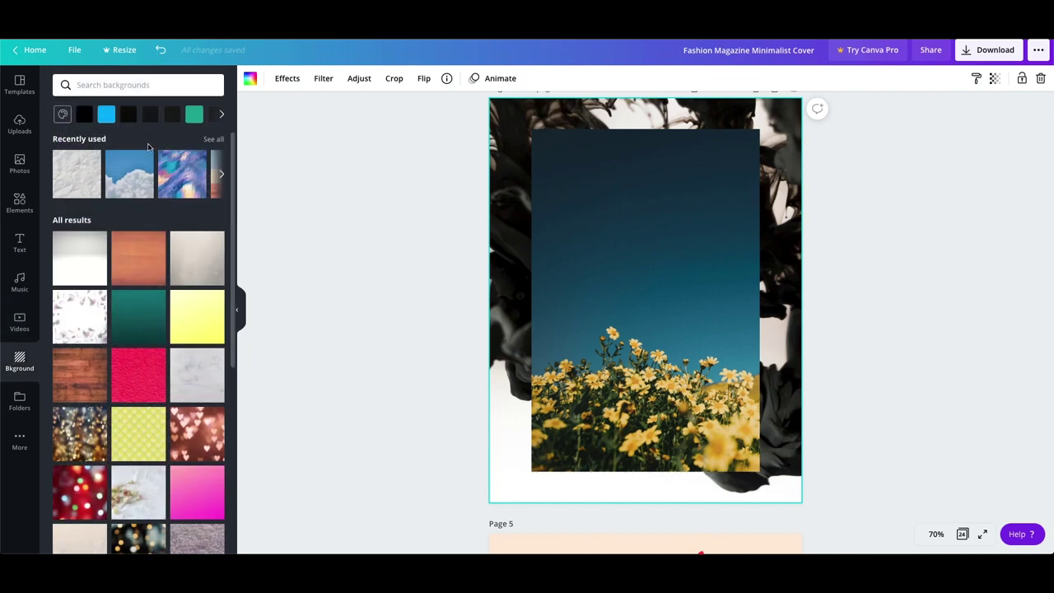
{"action": "scroll", "coordinate": [936, 264], "scroll_direction": "up", "scroll_amount": 10}
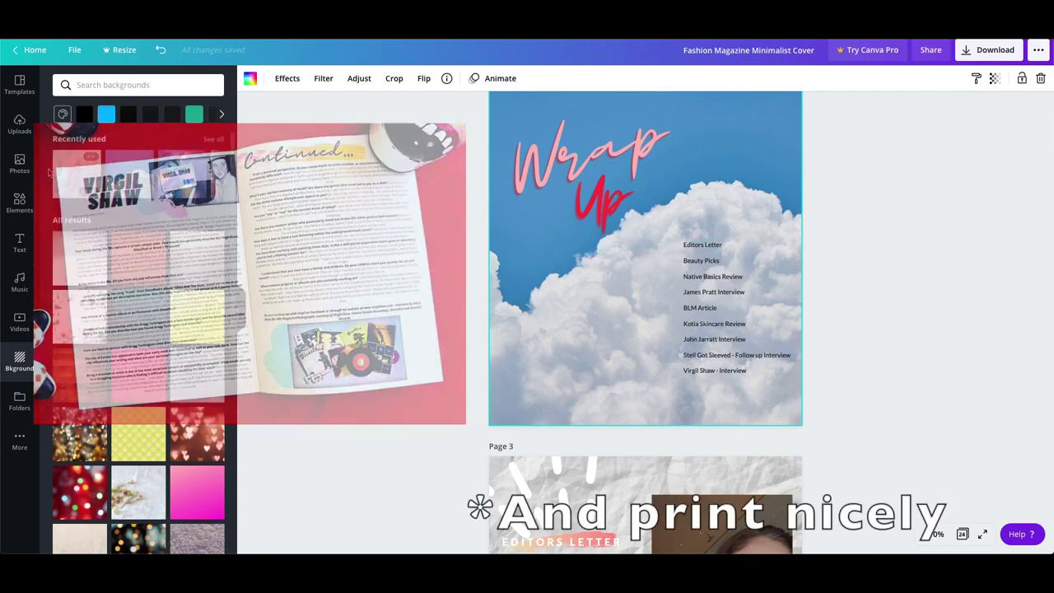
{"action": "scroll", "coordinate": [568, 244], "scroll_direction": "up", "scroll_amount": 5}
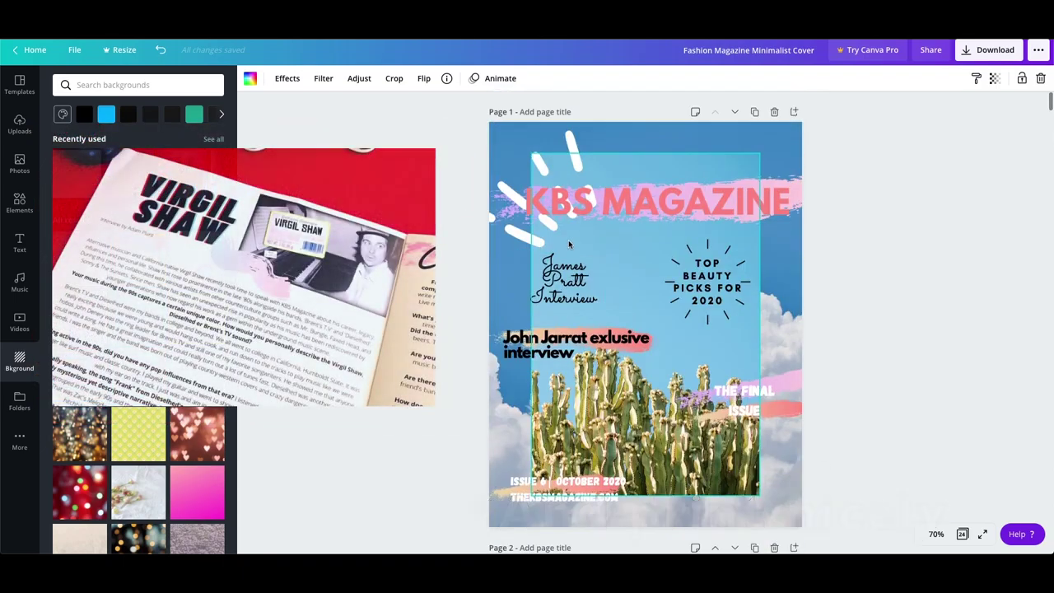
{"action": "scroll", "coordinate": [567, 244], "scroll_direction": "down", "scroll_amount": 15}
{"action": "scroll", "coordinate": [565, 244], "scroll_direction": "up", "scroll_amount": 5}
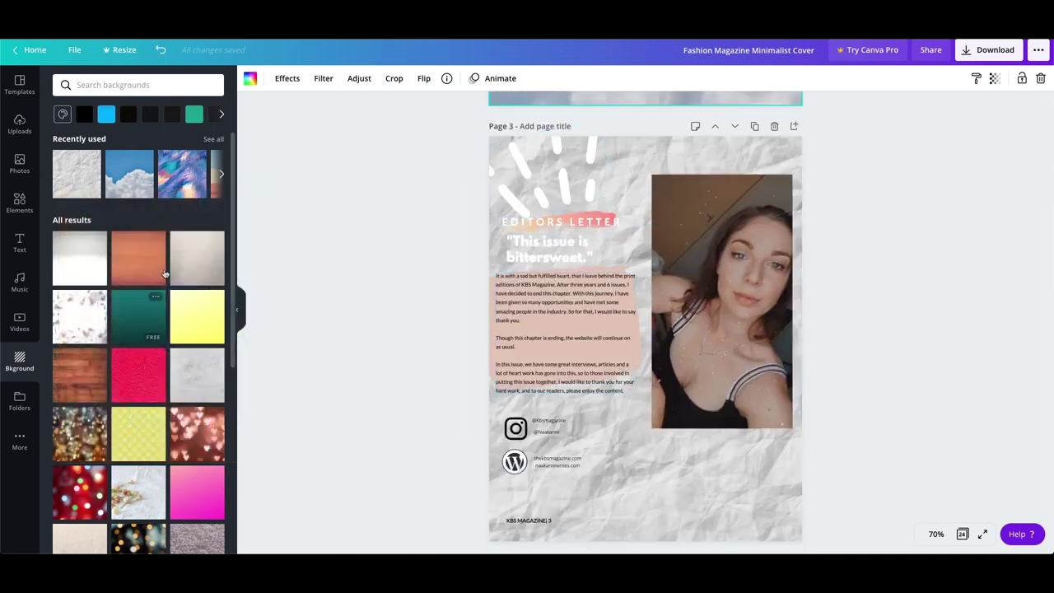
{"action": "left_click", "coordinate": [220, 174]}
{"action": "scroll", "coordinate": [141, 280], "scroll_direction": "down", "scroll_amount": 5}
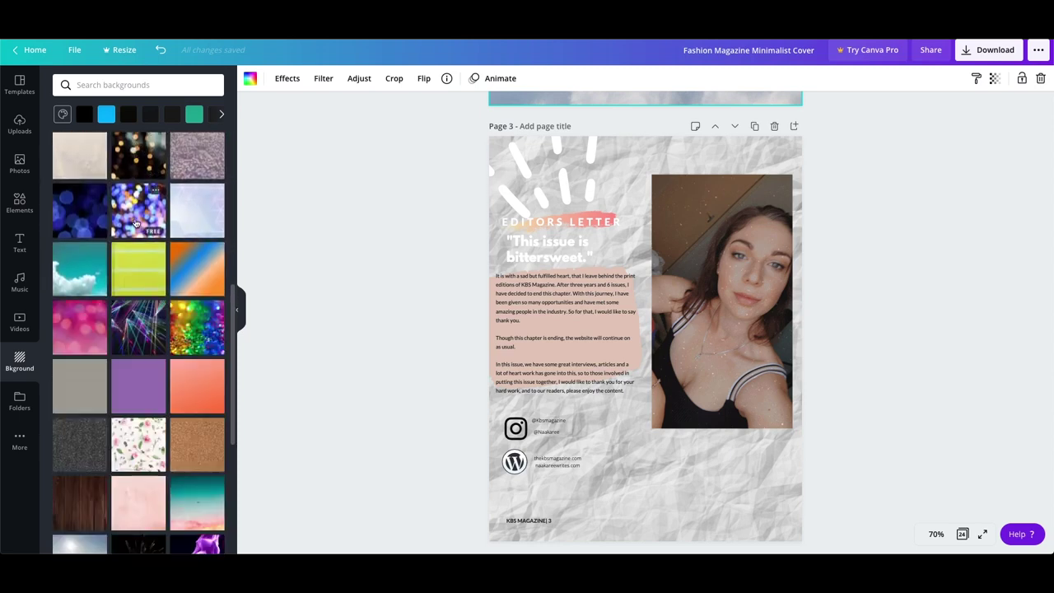
{"action": "scroll", "coordinate": [123, 247], "scroll_direction": "down", "scroll_amount": 3}
{"action": "scroll", "coordinate": [89, 228], "scroll_direction": "up", "scroll_amount": 2}
{"action": "scroll", "coordinate": [89, 228], "scroll_direction": "down", "scroll_amount": 6}
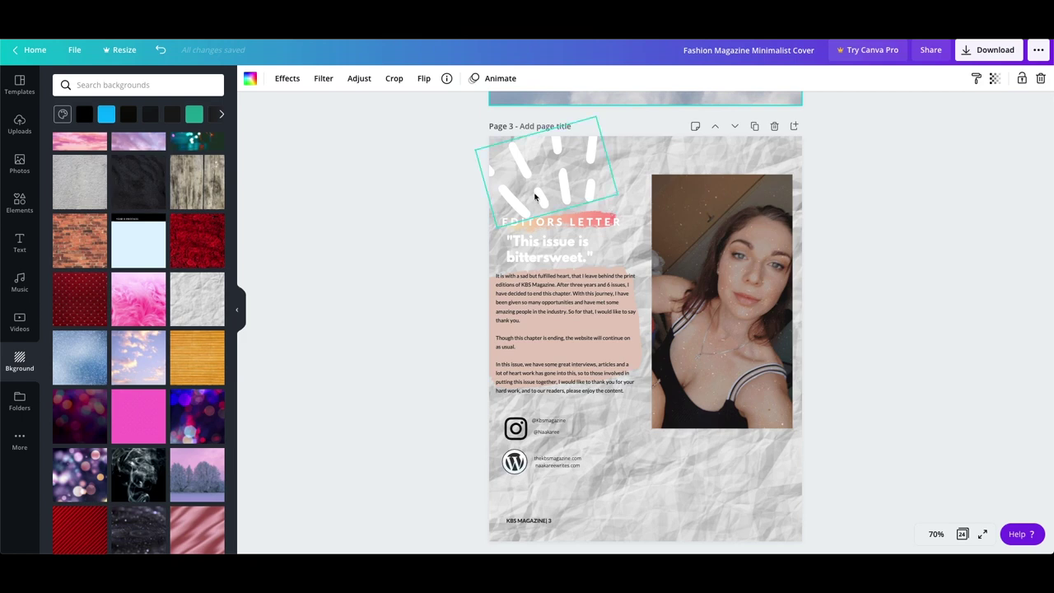
- Examine the "Beauty Picks" title group on page 5 alongside the ready-made text combinations, and deselect it
{"action": "scroll", "coordinate": [609, 207], "scroll_direction": "down", "scroll_amount": 5}
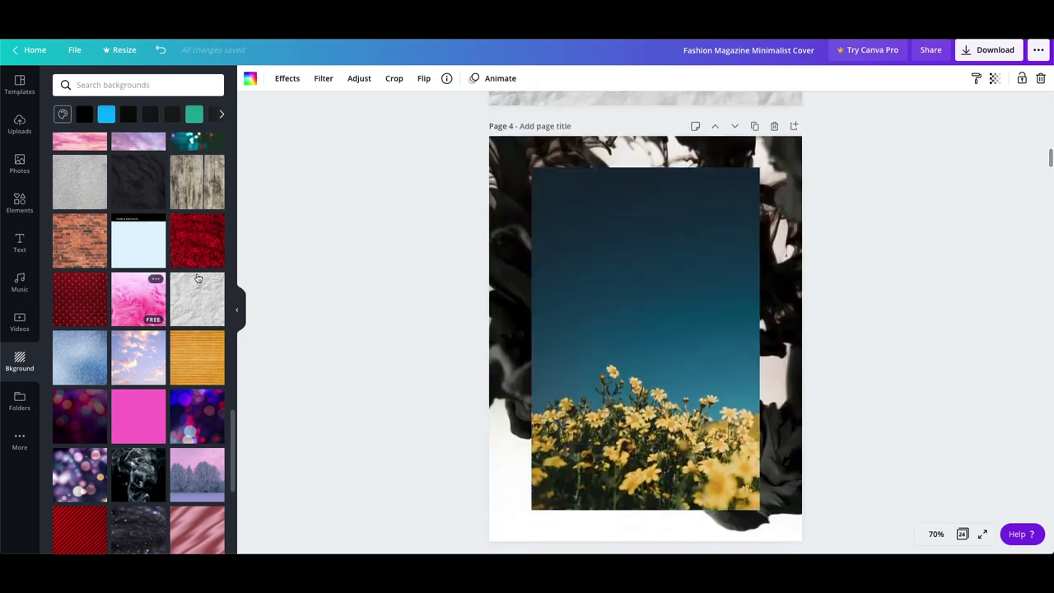
{"action": "scroll", "coordinate": [595, 323], "scroll_direction": "down", "scroll_amount": 5}
{"action": "scroll", "coordinate": [653, 304], "scroll_direction": "down", "scroll_amount": 3}
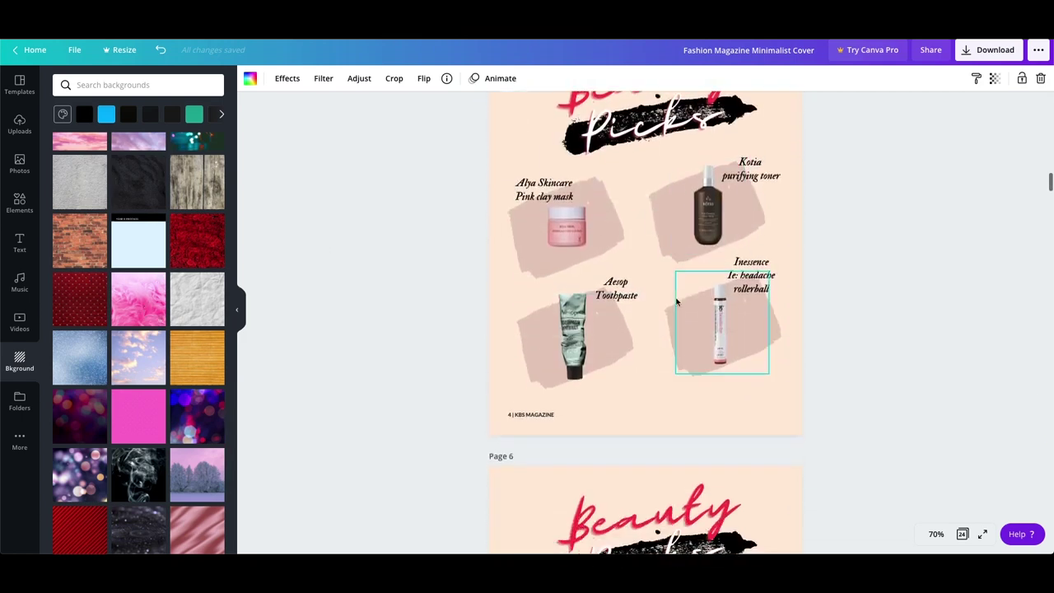
{"action": "scroll", "coordinate": [626, 165], "scroll_direction": "up", "scroll_amount": 2}
{"action": "left_click", "coordinate": [622, 157]}
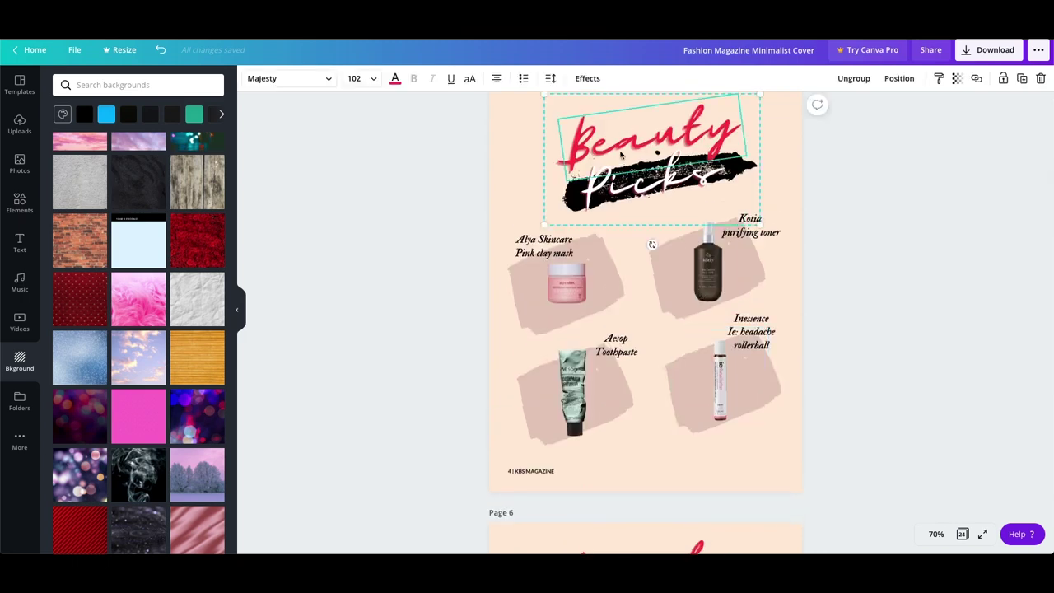
{"action": "left_click", "coordinate": [19, 243]}
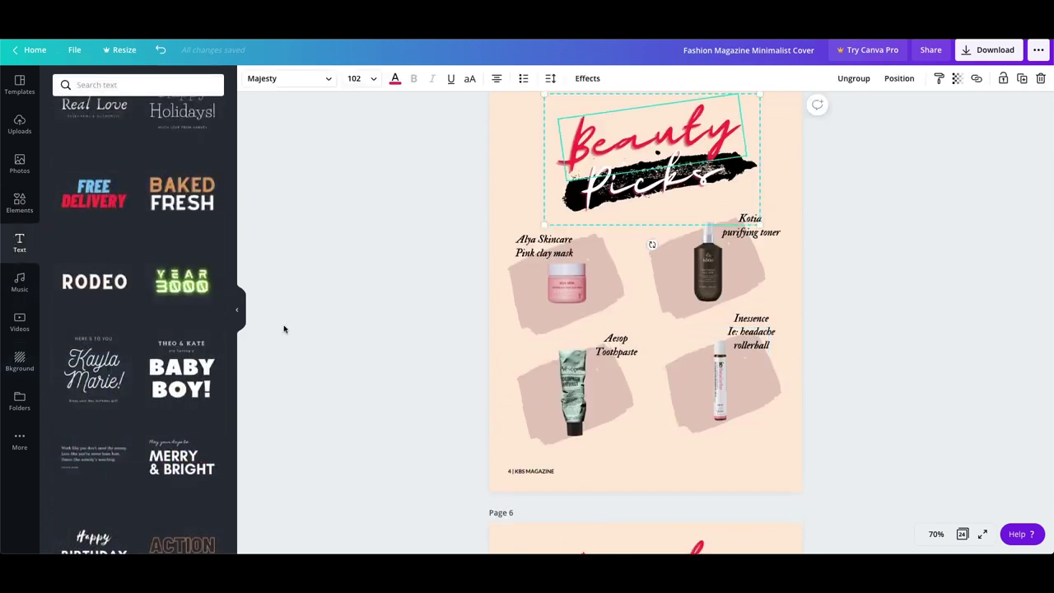
{"action": "scroll", "coordinate": [91, 207], "scroll_direction": "down", "scroll_amount": 1}
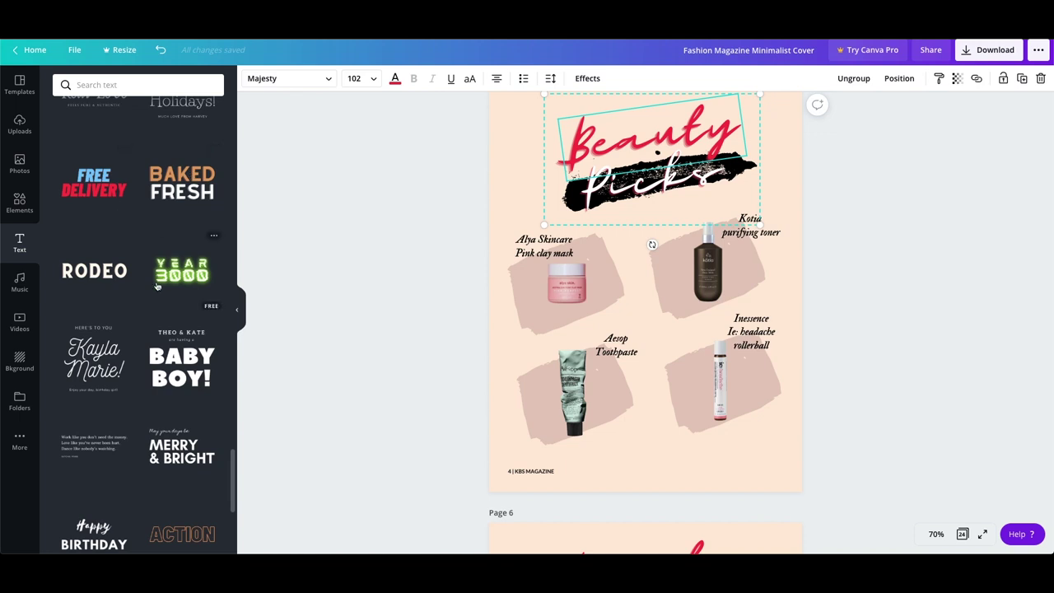
{"action": "left_click", "coordinate": [925, 244]}
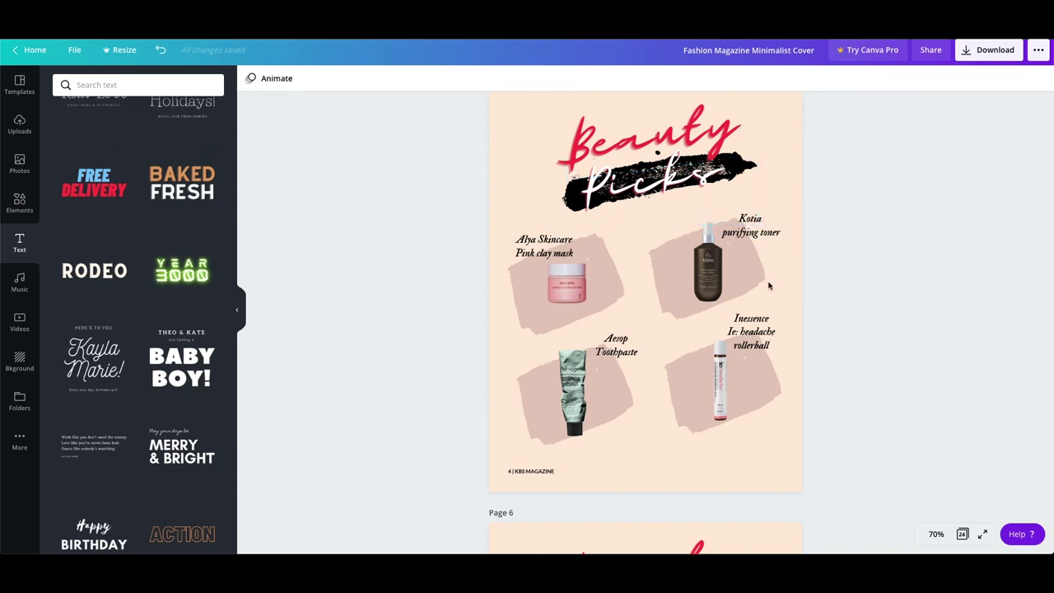
- Inspect the four product images on page 5 and view the Background Remover among the pink clay mask image's effects
{"action": "left_click", "coordinate": [548, 297]}
{"action": "left_click", "coordinate": [713, 275]}
{"action": "left_click", "coordinate": [716, 378]}
{"action": "left_click", "coordinate": [576, 399]}
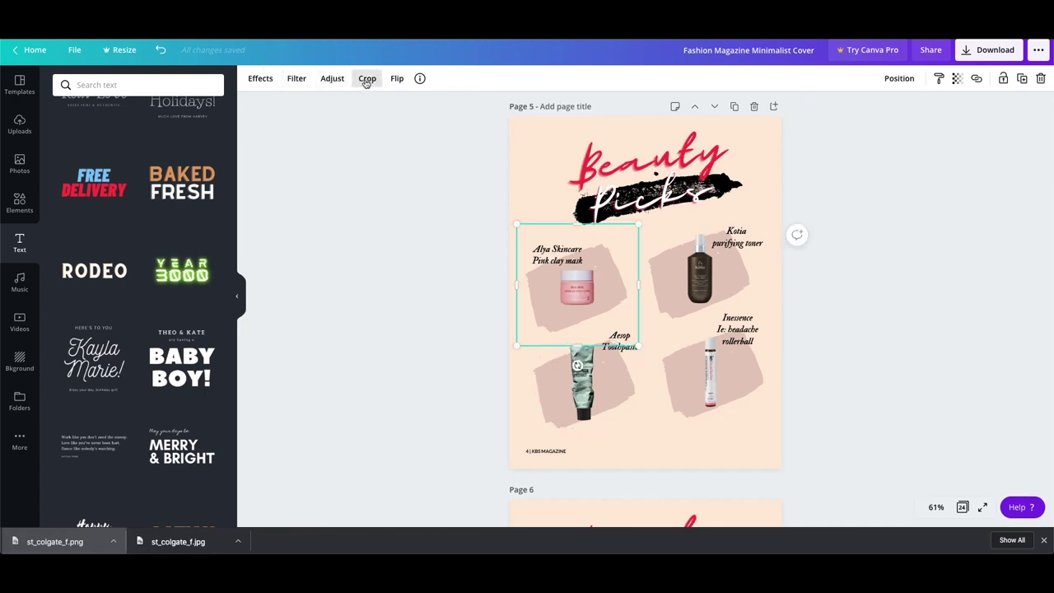
{"action": "left_click", "coordinate": [255, 81]}
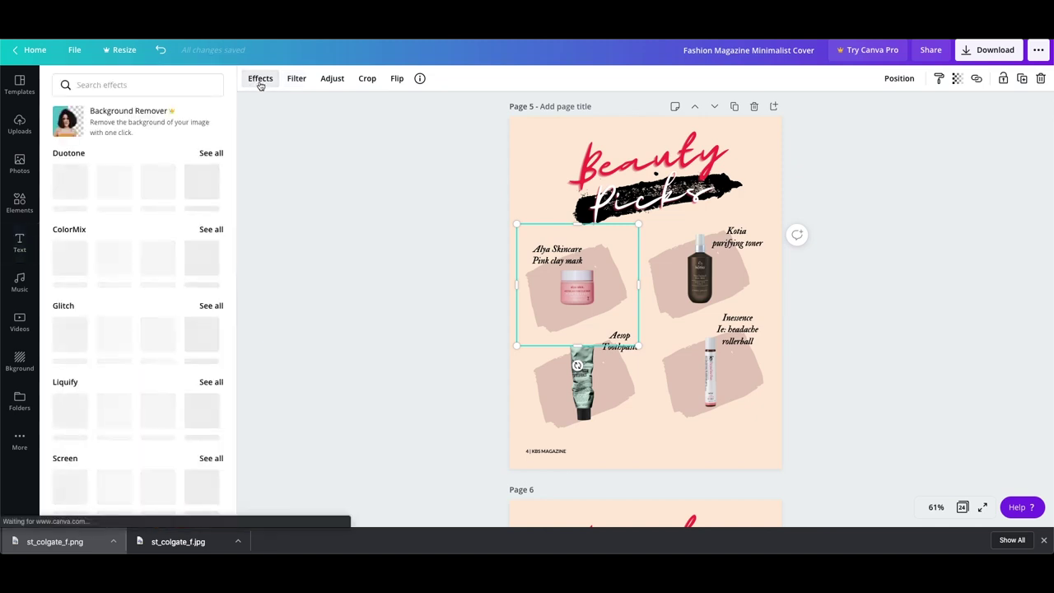
{"action": "left_click", "coordinate": [138, 120]}
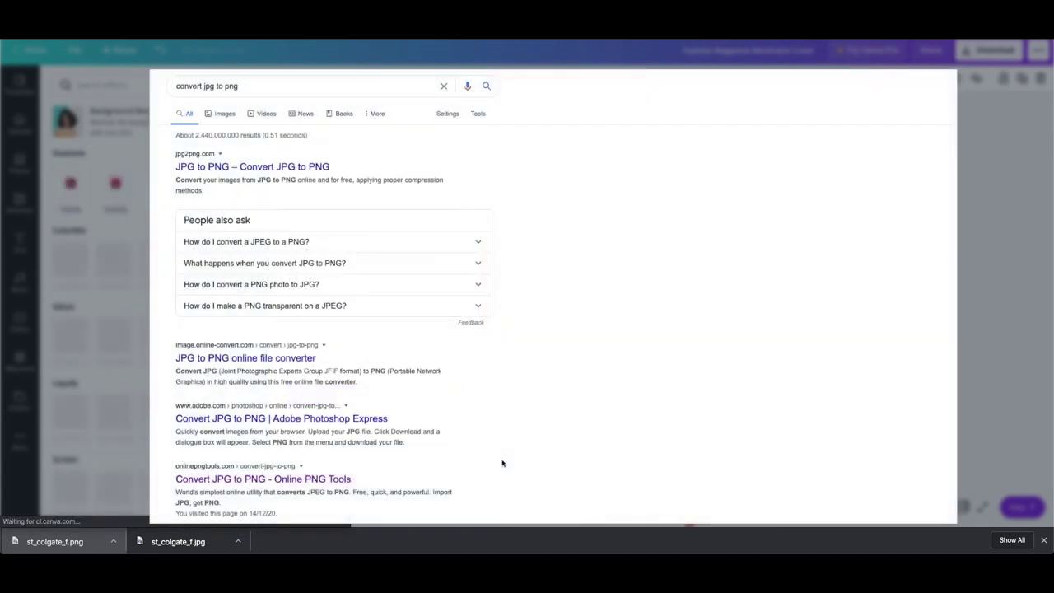
{"action": "key", "text": "Escape"}
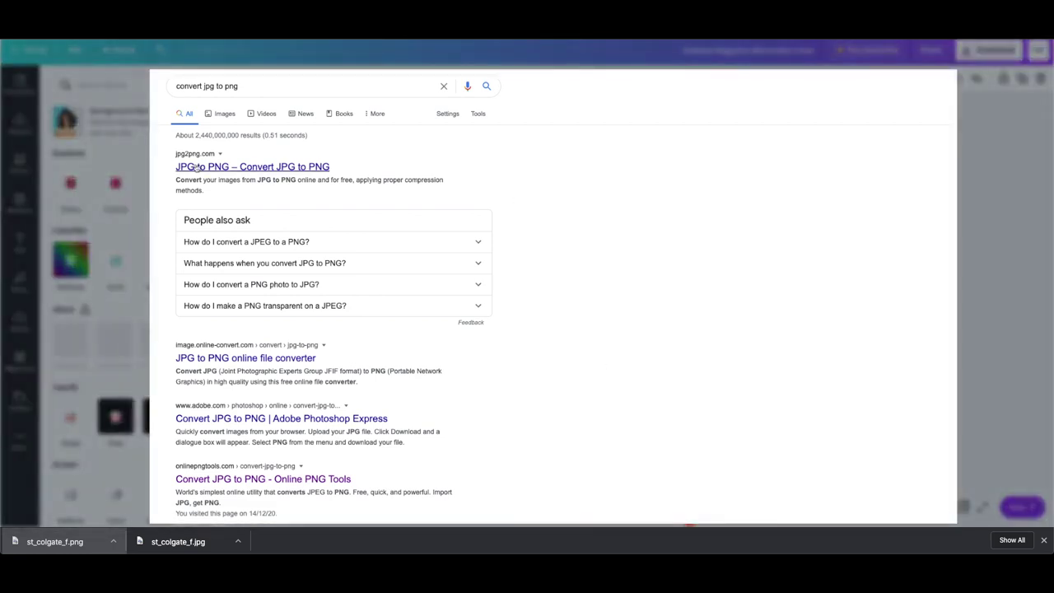
{"action": "scroll", "coordinate": [196, 164], "scroll_direction": "down", "scroll_amount": 2}
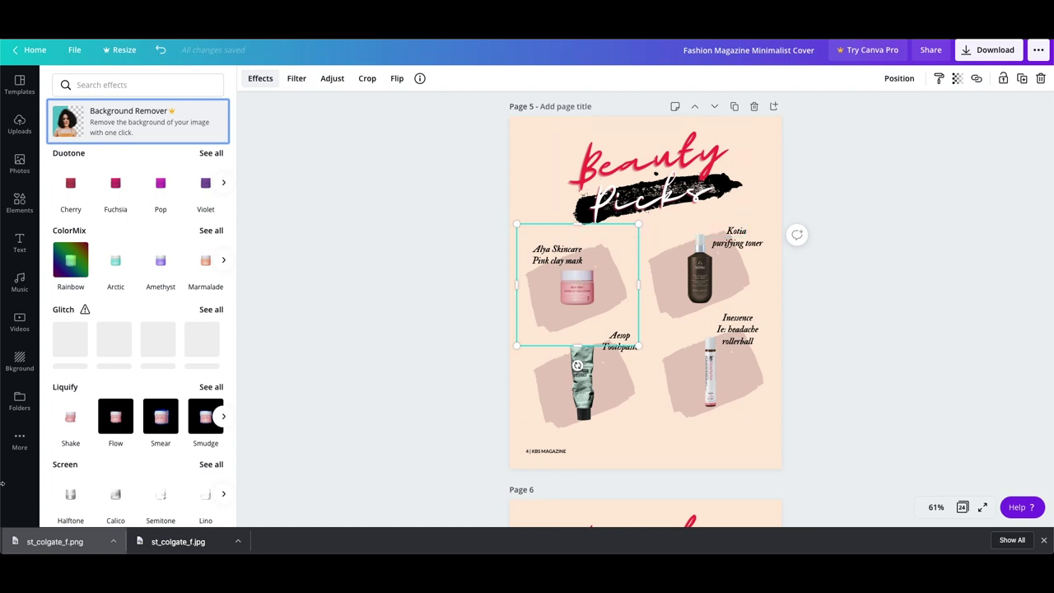
- Try the Shake, Smear, Flow, Sliced and Chipped effects on the pink clay mask image, and undo the effect
{"action": "left_click", "coordinate": [71, 416]}
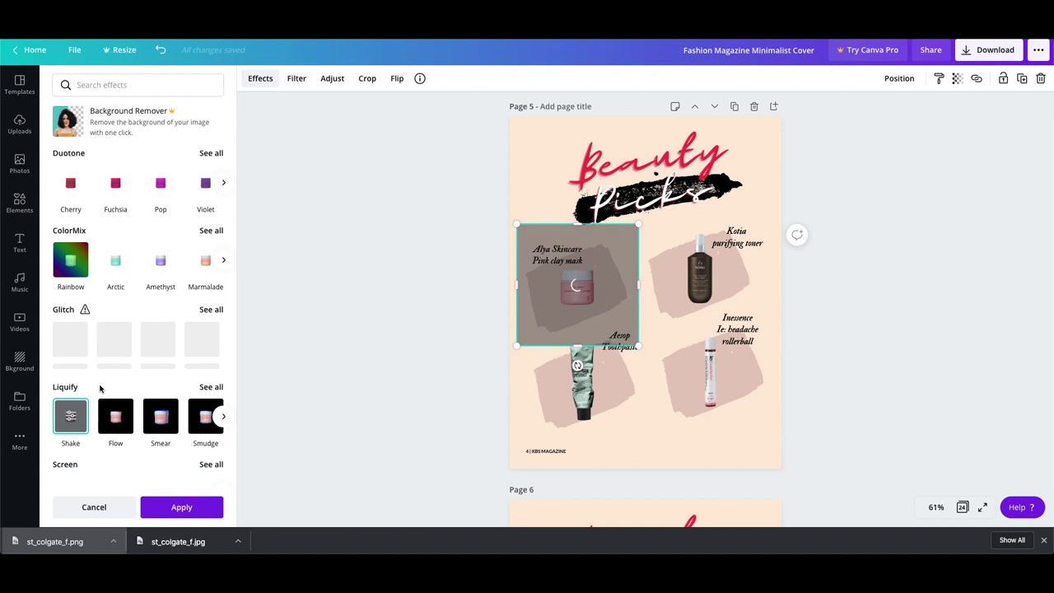
{"action": "scroll", "coordinate": [103, 385], "scroll_direction": "down", "scroll_amount": 3}
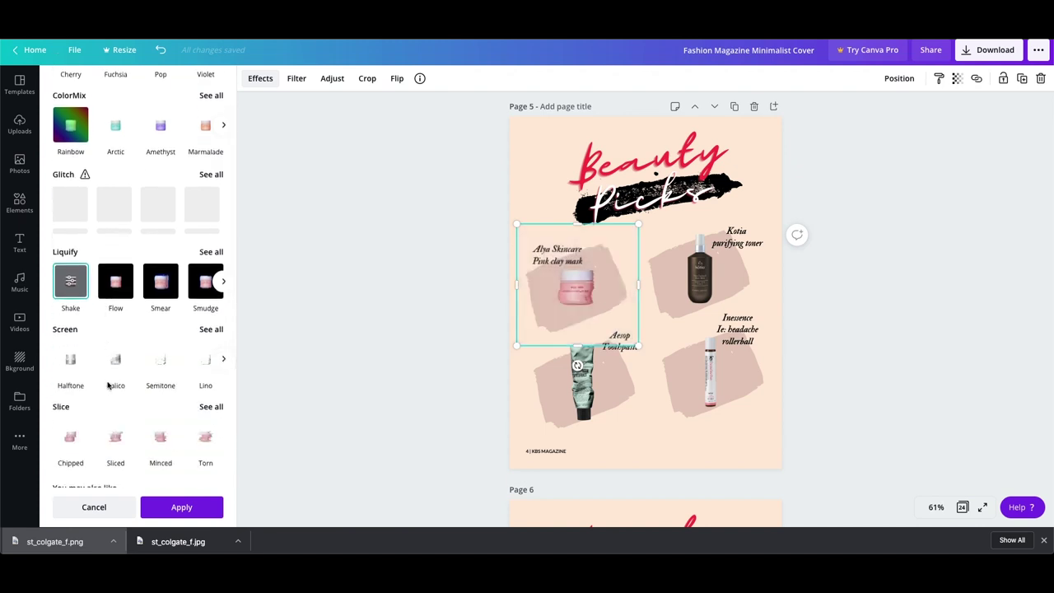
{"action": "left_click", "coordinate": [157, 301]}
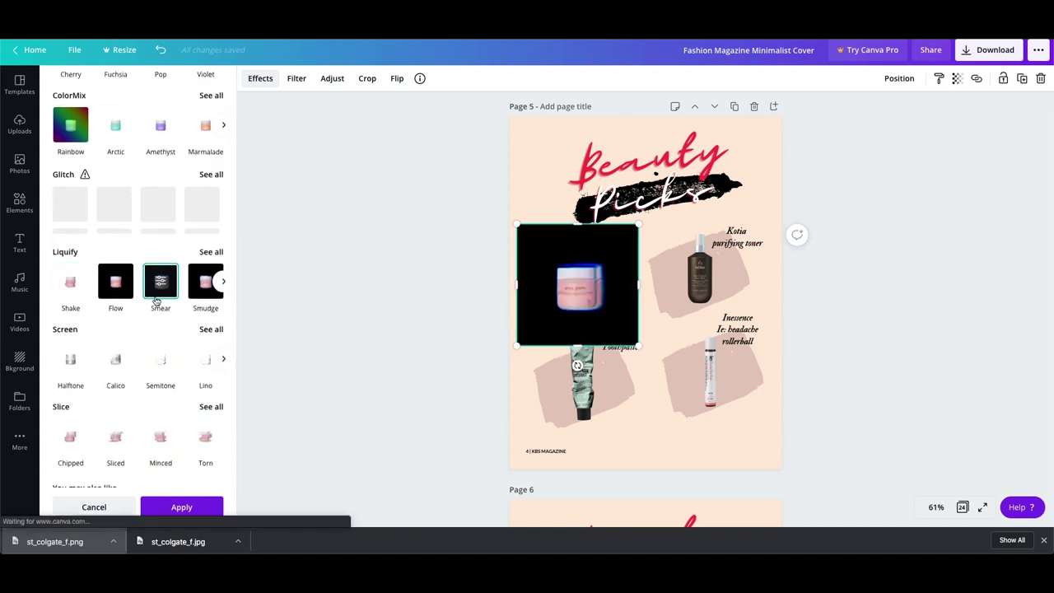
{"action": "left_click", "coordinate": [121, 299]}
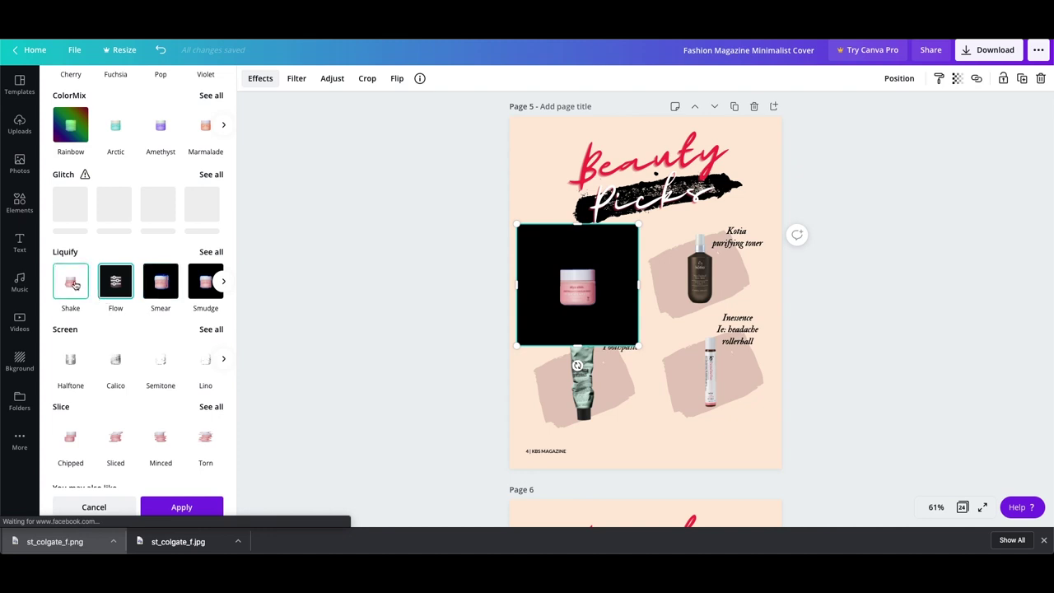
{"action": "left_click", "coordinate": [113, 437]}
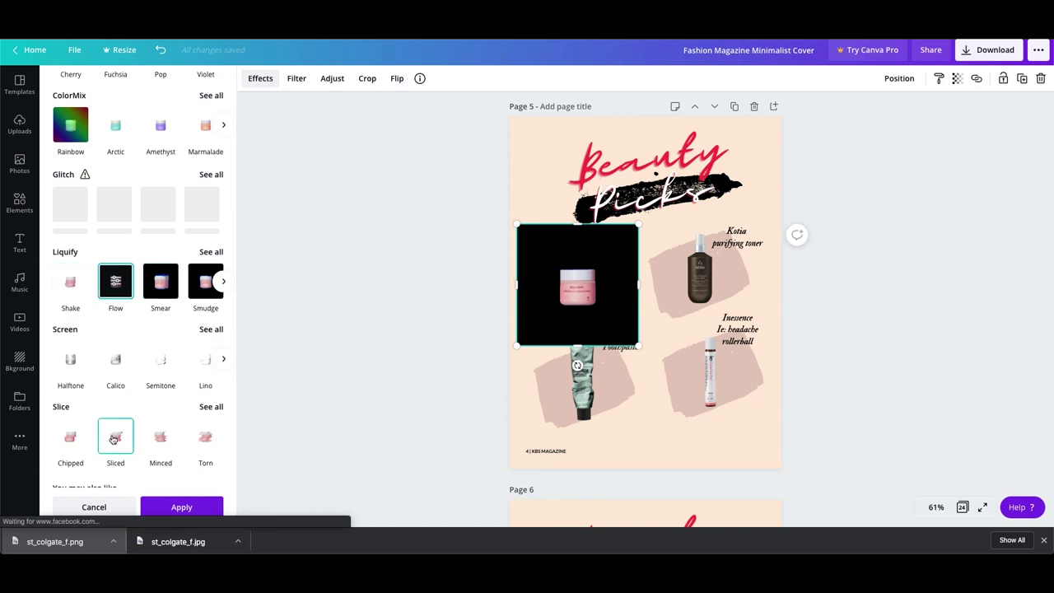
{"action": "left_click", "coordinate": [62, 443]}
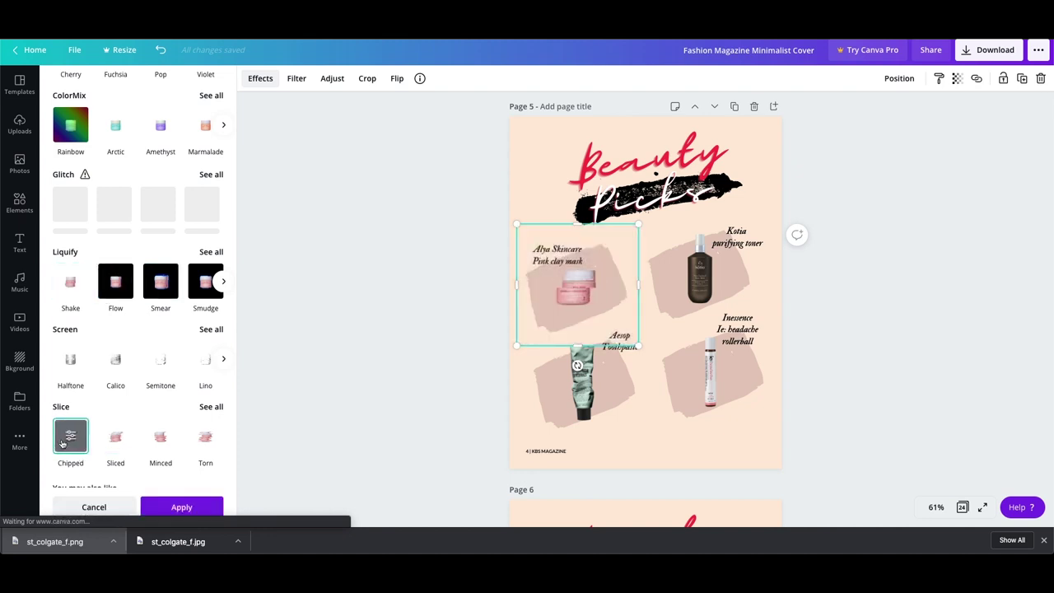
{"action": "left_click", "coordinate": [162, 49]}
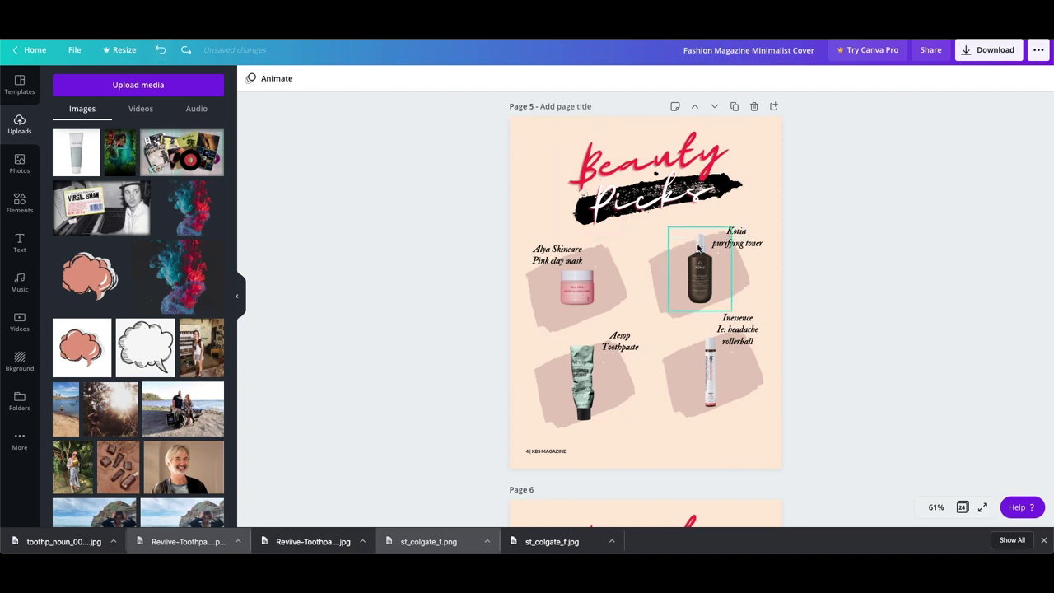
- Examine the product layouts on the Beauty Picks pages and the full-page photo designs of pages 4 and 7
{"action": "scroll", "coordinate": [779, 271], "scroll_direction": "down", "scroll_amount": 3}
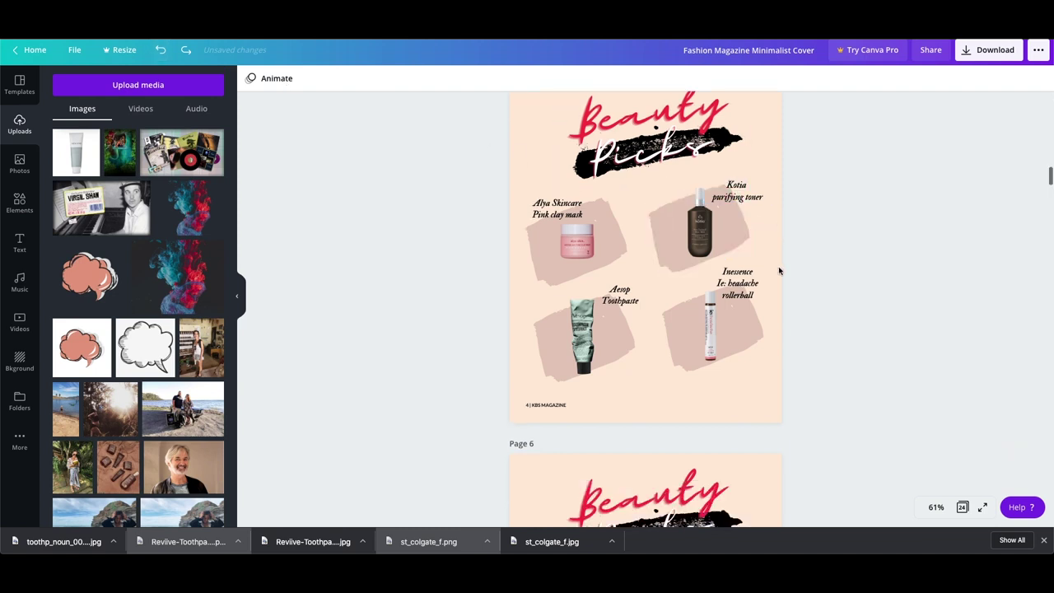
{"action": "scroll", "coordinate": [779, 271], "scroll_direction": "down", "scroll_amount": 15}
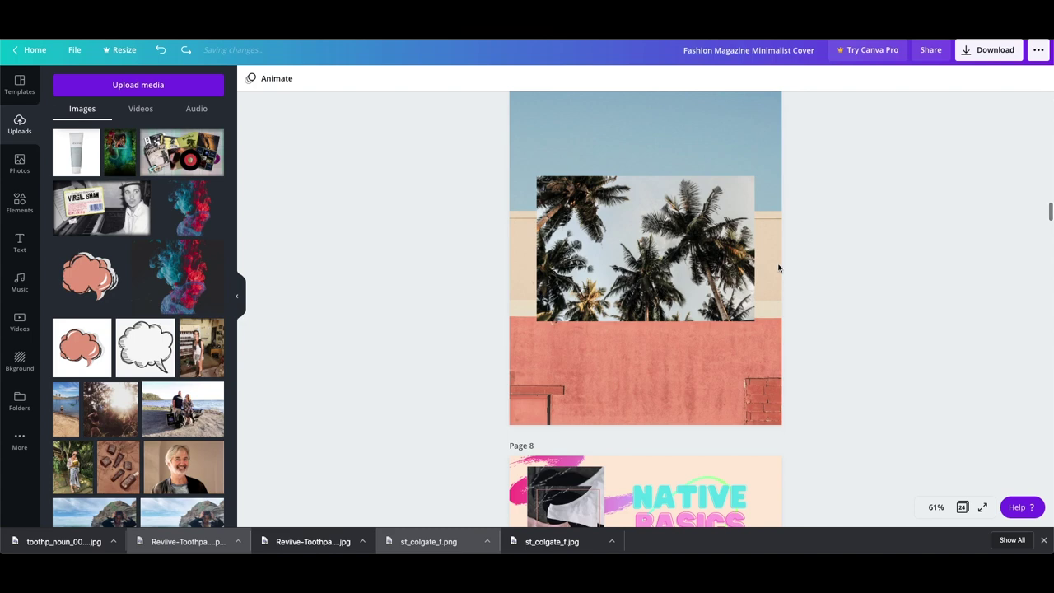
{"action": "scroll", "coordinate": [779, 267], "scroll_direction": "up", "scroll_amount": 2}
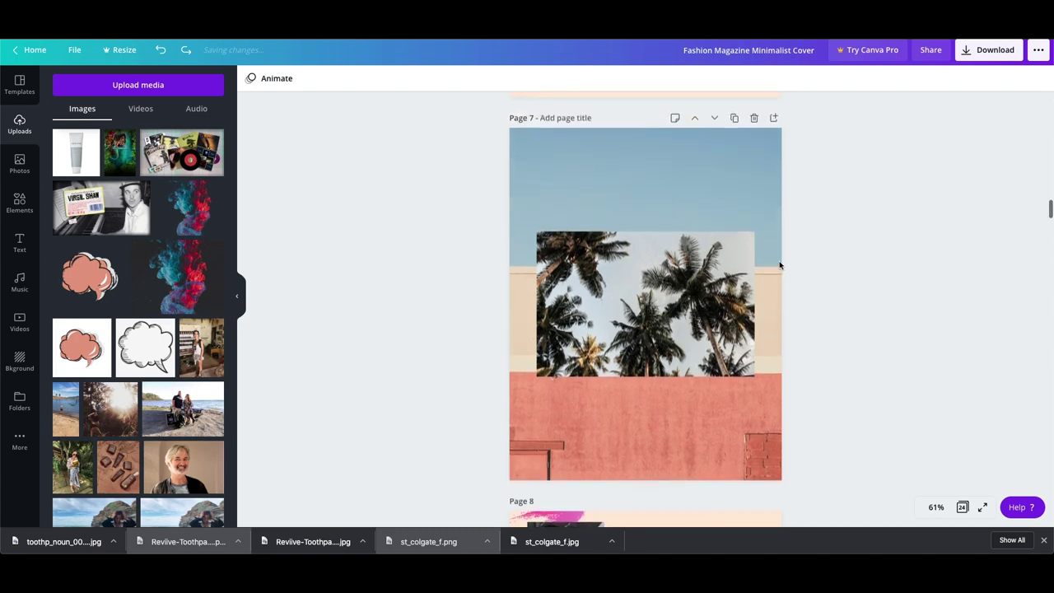
{"action": "scroll", "coordinate": [781, 265], "scroll_direction": "up", "scroll_amount": 5}
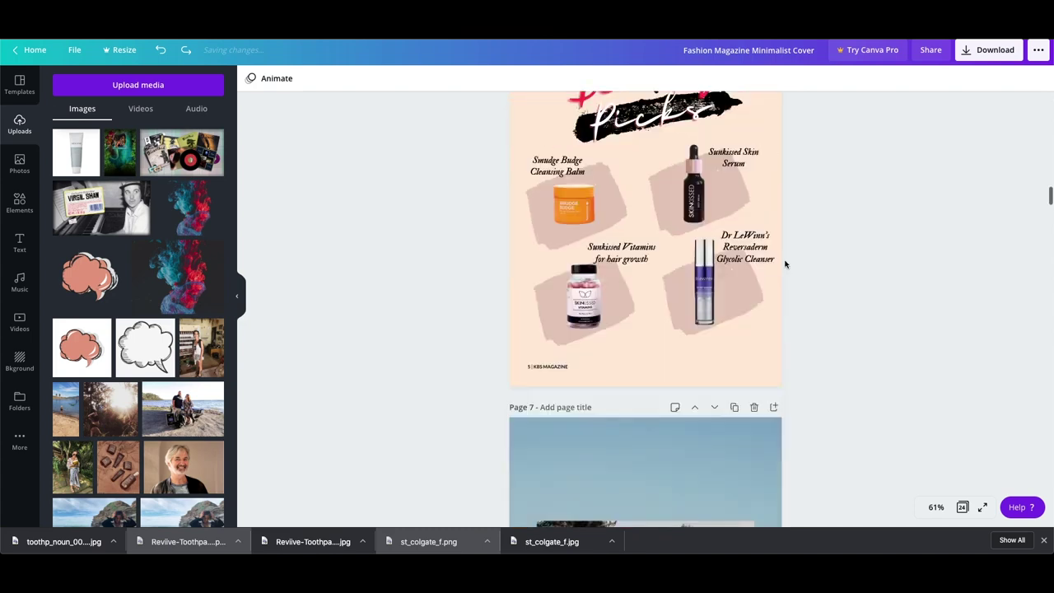
{"action": "scroll", "coordinate": [785, 264], "scroll_direction": "up", "scroll_amount": 8}
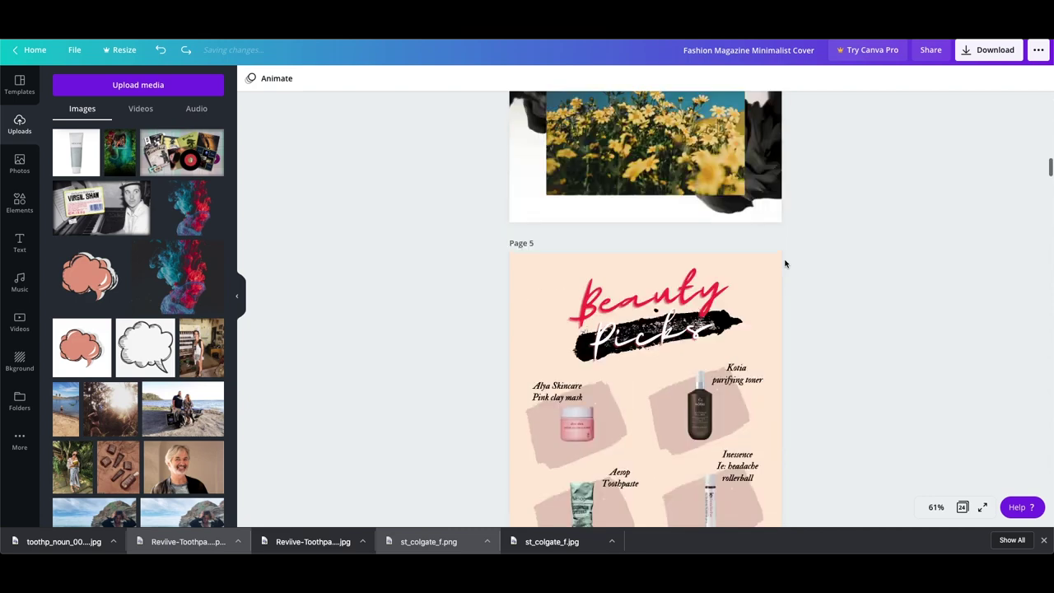
{"action": "scroll", "coordinate": [785, 264], "scroll_direction": "up", "scroll_amount": 3}
{"action": "scroll", "coordinate": [784, 264], "scroll_direction": "down", "scroll_amount": 5}
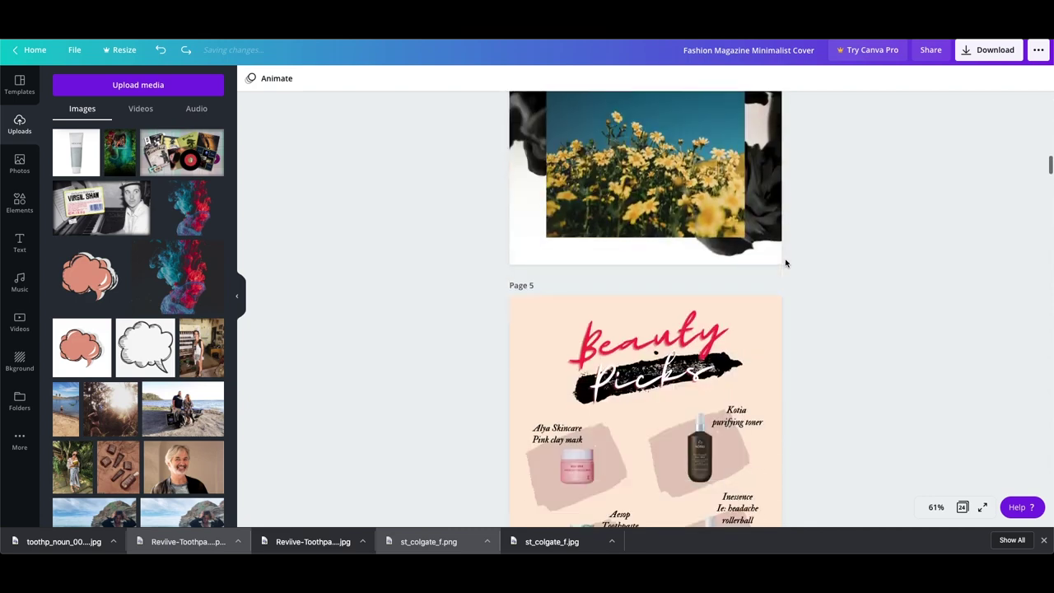
- Widen the left text column of the Native Basics Underwear article on page 8 slightly, and deselect it
{"action": "scroll", "coordinate": [786, 263], "scroll_direction": "down", "scroll_amount": 3}
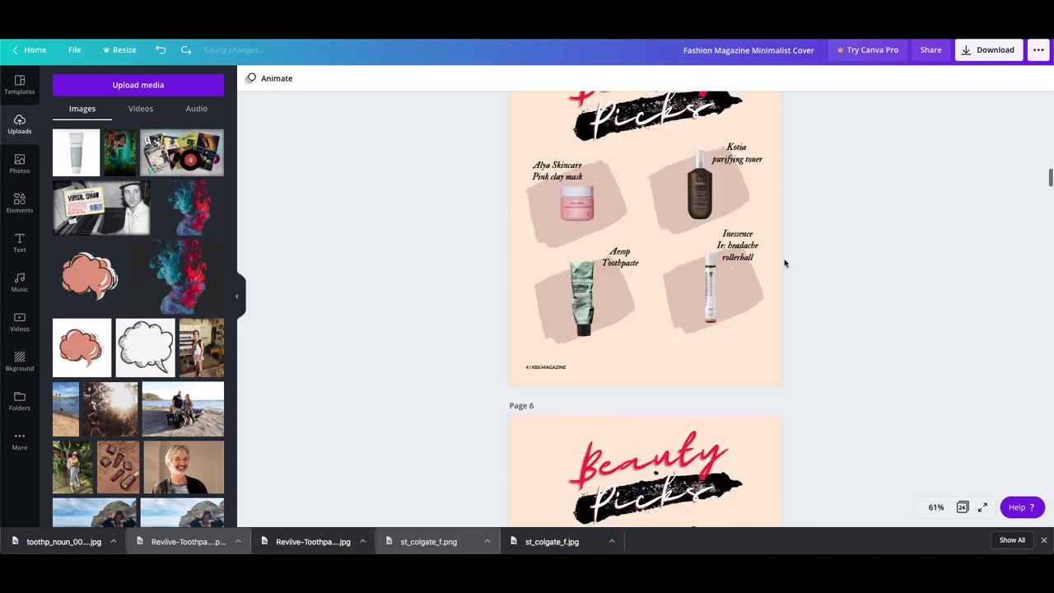
{"action": "scroll", "coordinate": [783, 264], "scroll_direction": "down", "scroll_amount": 6}
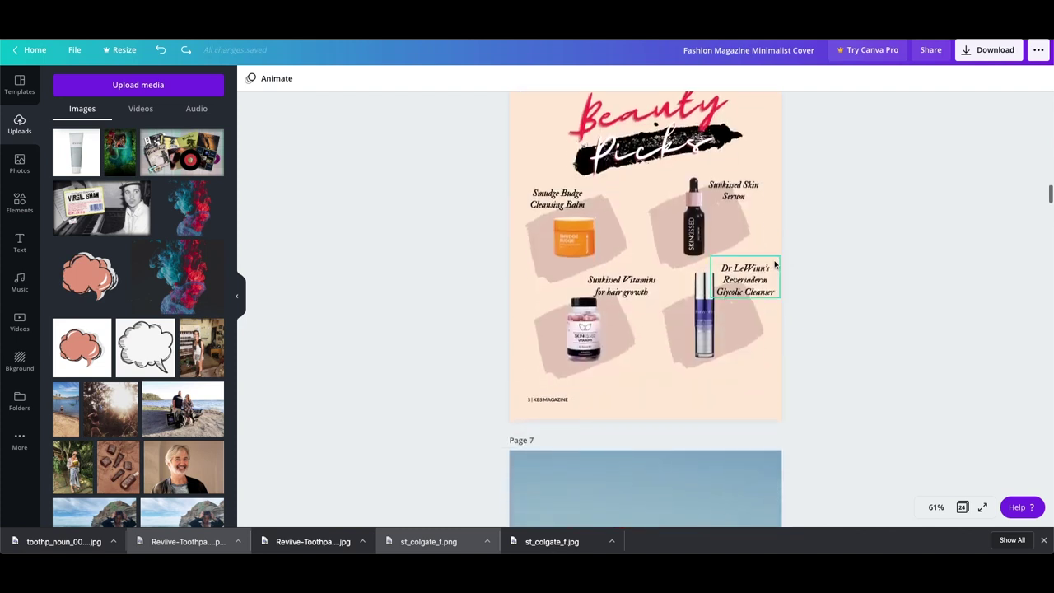
{"action": "scroll", "coordinate": [778, 265], "scroll_direction": "down", "scroll_amount": 3}
{"action": "scroll", "coordinate": [774, 264], "scroll_direction": "down", "scroll_amount": 15}
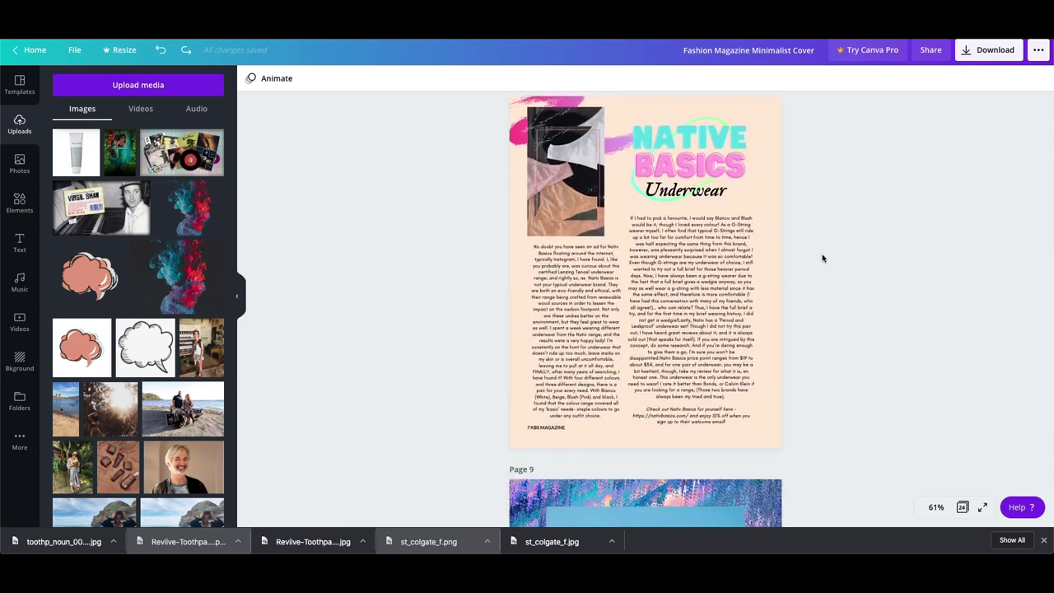
{"action": "scroll", "coordinate": [822, 258], "scroll_direction": "down", "scroll_amount": 2}
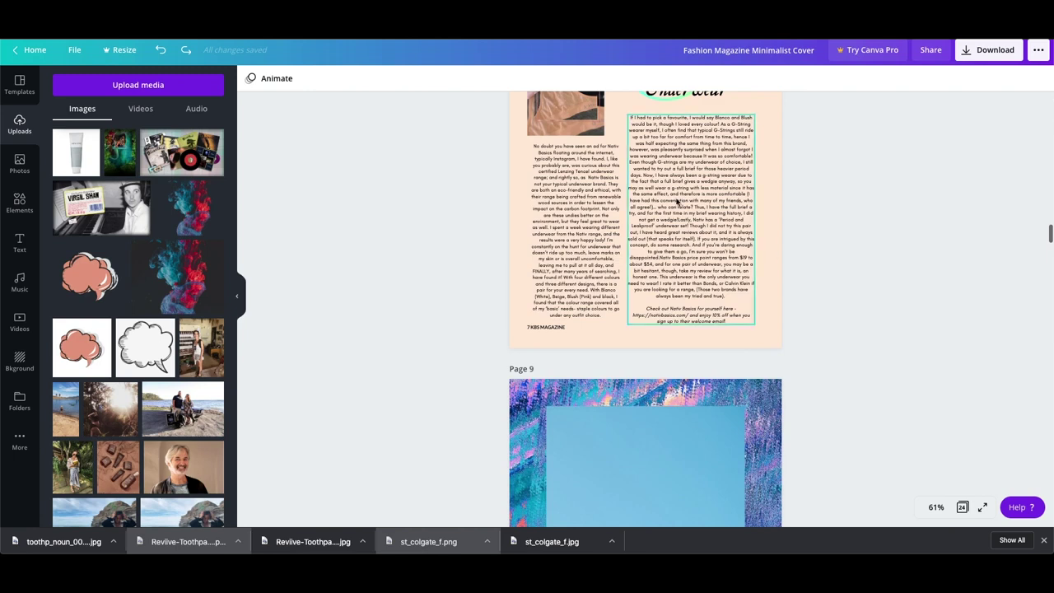
{"action": "left_click", "coordinate": [678, 201]}
{"action": "left_click", "coordinate": [560, 207]}
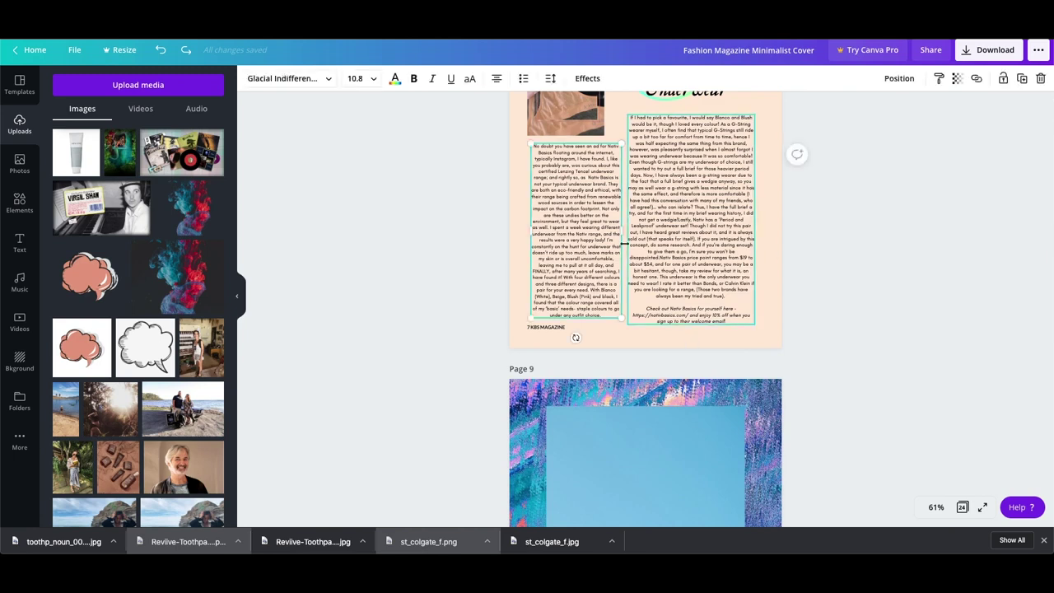
{"action": "mouse_move", "coordinate": [621, 233]}
{"action": "left_mouse_down"}
{"action": "mouse_move", "coordinate": [602, 233]}
{"action": "mouse_move", "coordinate": [623, 231]}
{"action": "left_mouse_up"}
{"action": "left_click", "coordinate": [819, 238]}
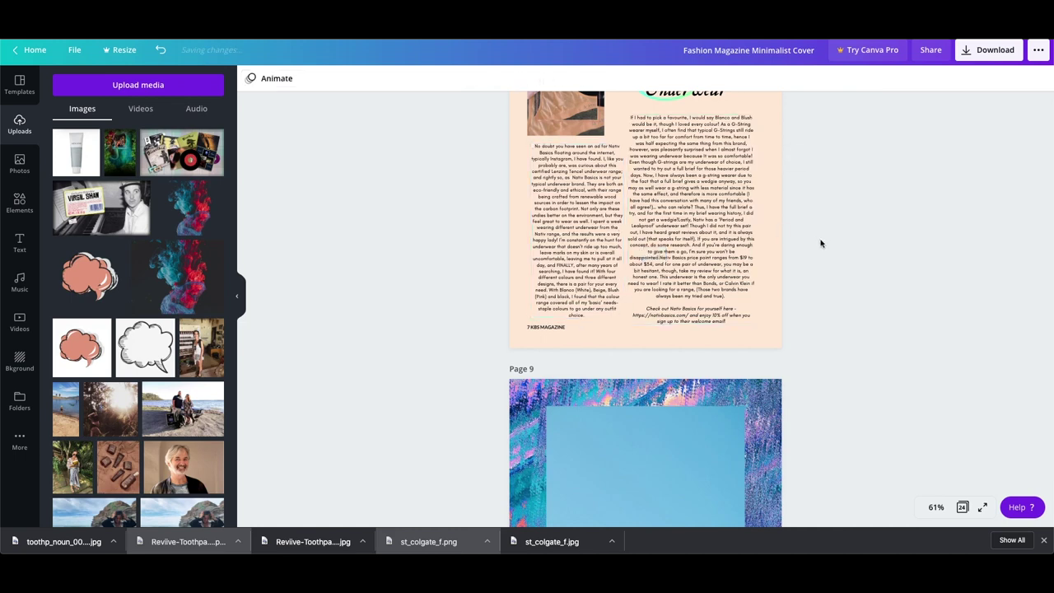
- Examine the article layouts on pages 9 to 12, view the crop of the protest photo on page 12, and cancel cropping
{"action": "scroll", "coordinate": [821, 243], "scroll_direction": "down", "scroll_amount": 4}
{"action": "scroll", "coordinate": [821, 243], "scroll_direction": "down", "scroll_amount": 15}
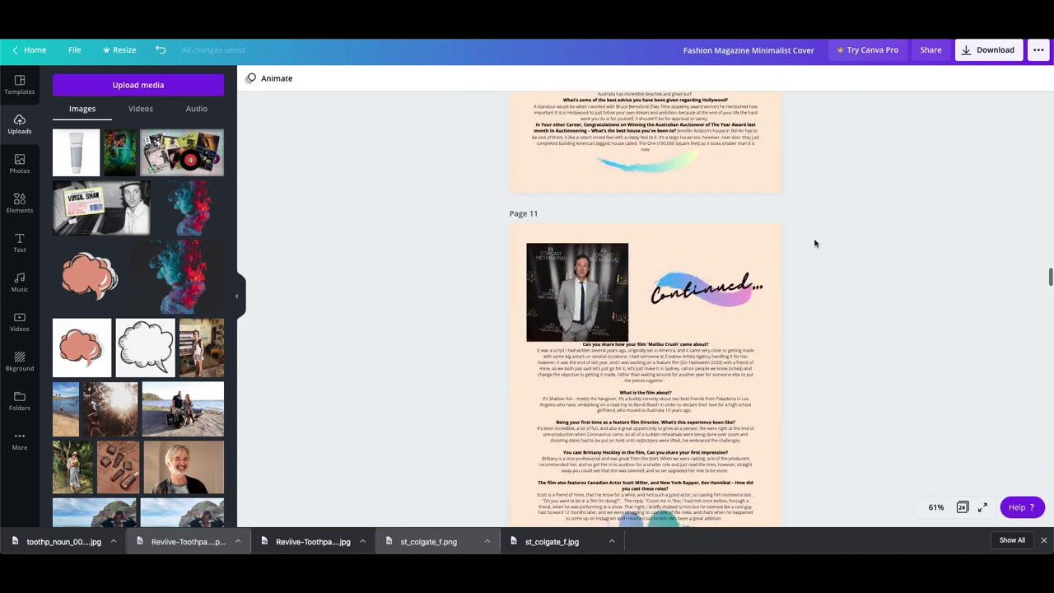
{"action": "scroll", "coordinate": [815, 243], "scroll_direction": "up", "scroll_amount": 8}
{"action": "scroll", "coordinate": [815, 243], "scroll_direction": "down", "scroll_amount": 20}
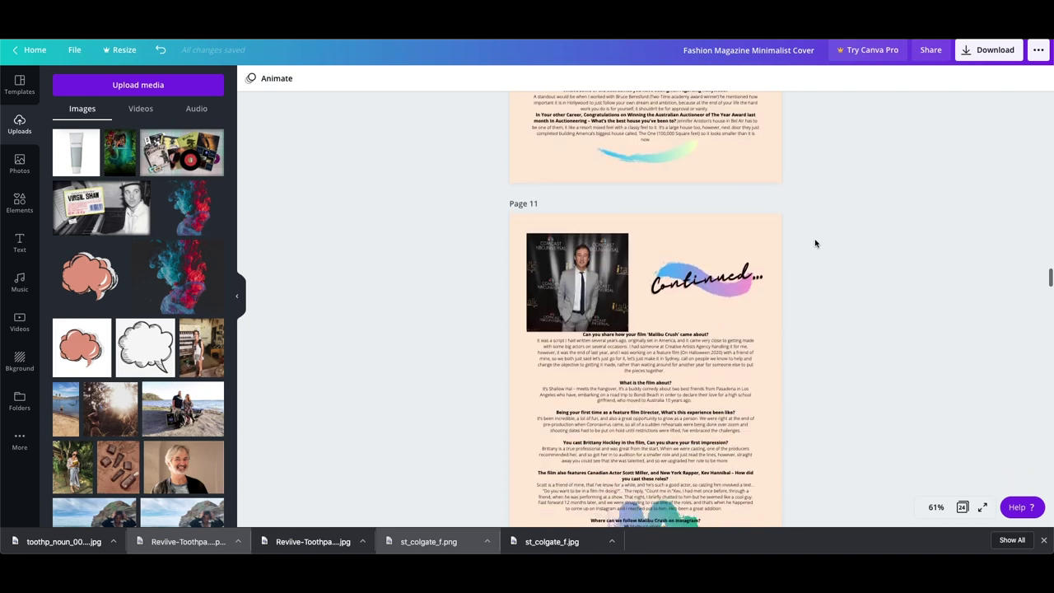
{"action": "scroll", "coordinate": [815, 243], "scroll_direction": "up", "scroll_amount": 4}
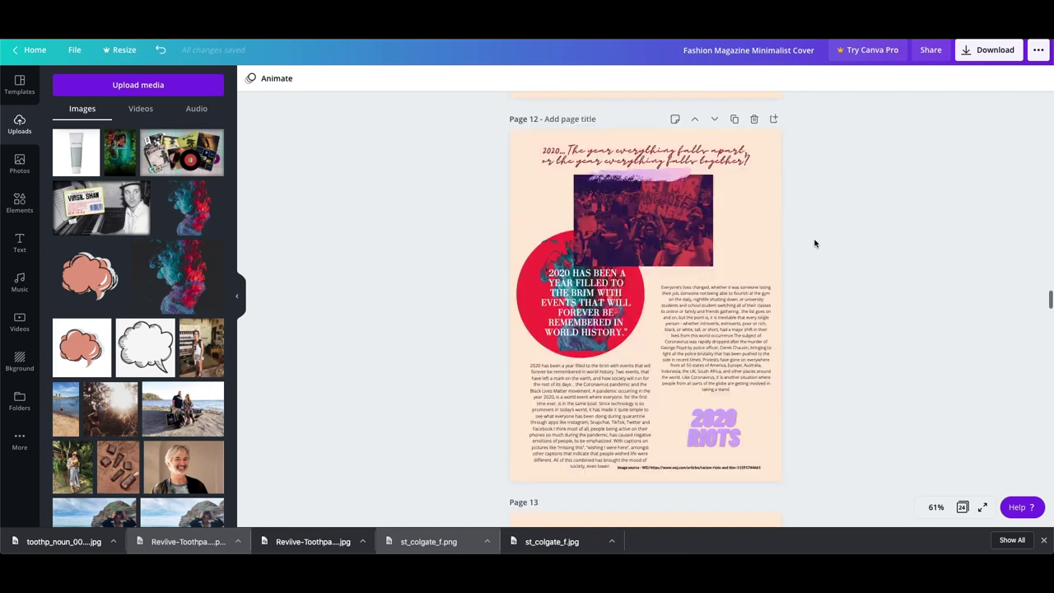
{"action": "left_click", "coordinate": [663, 225]}
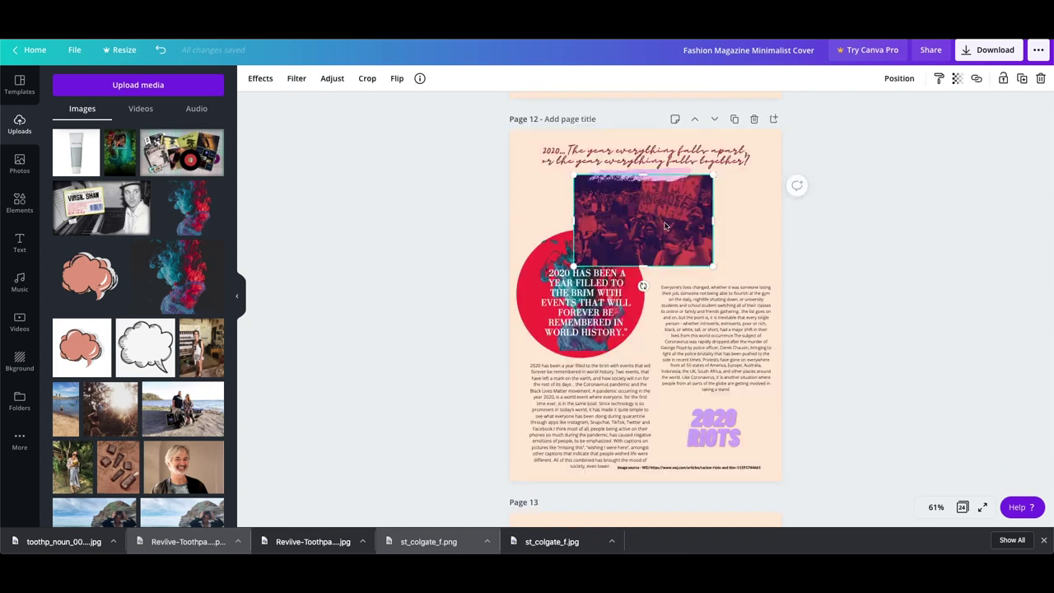
{"action": "double_click", "coordinate": [665, 226]}
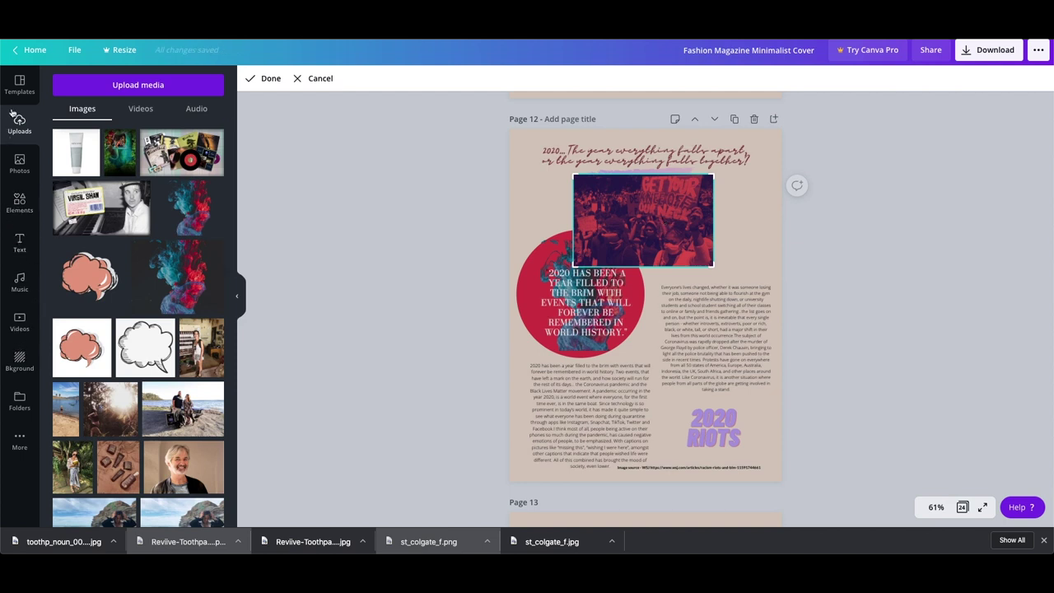
{"action": "left_click", "coordinate": [317, 78]}
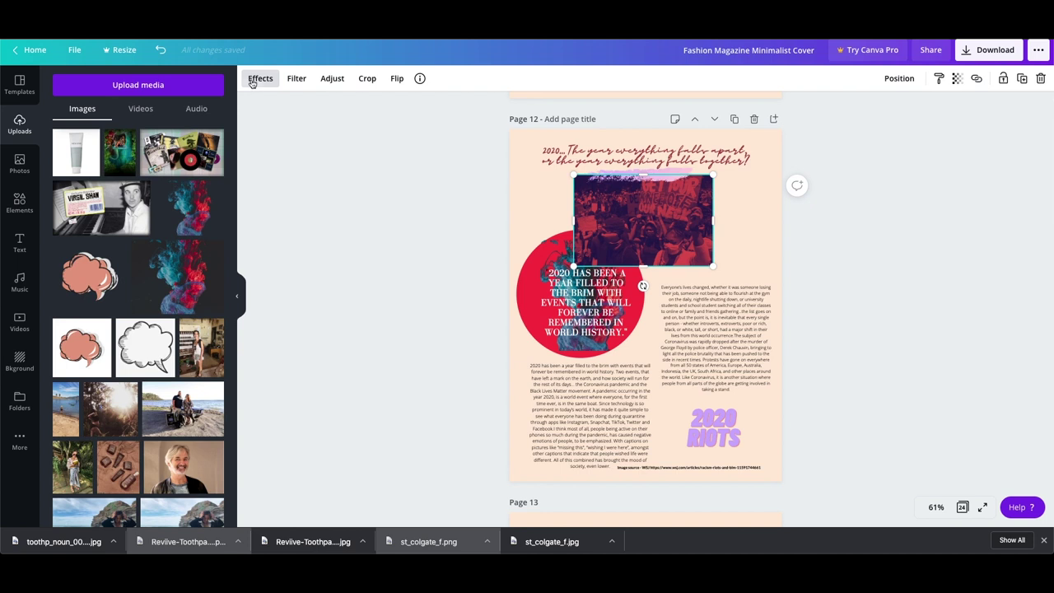
- Try the Fuchsia duotone, Arctic ColorMix and Sliced effects on the protest photo on page 12
{"action": "left_click", "coordinate": [256, 79]}
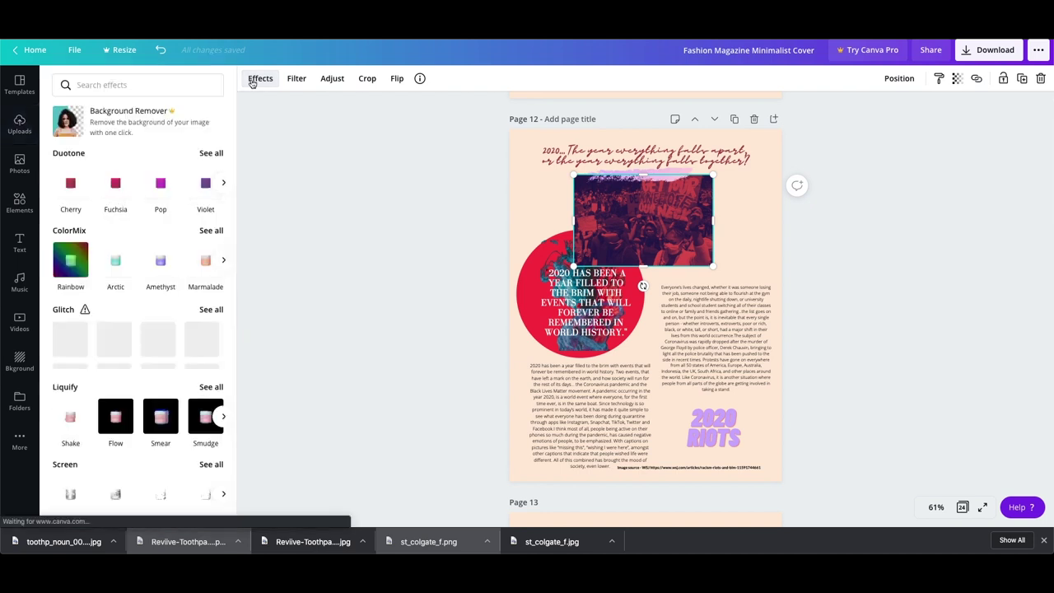
{"action": "left_click", "coordinate": [298, 79]}
{"action": "left_click", "coordinate": [263, 79]}
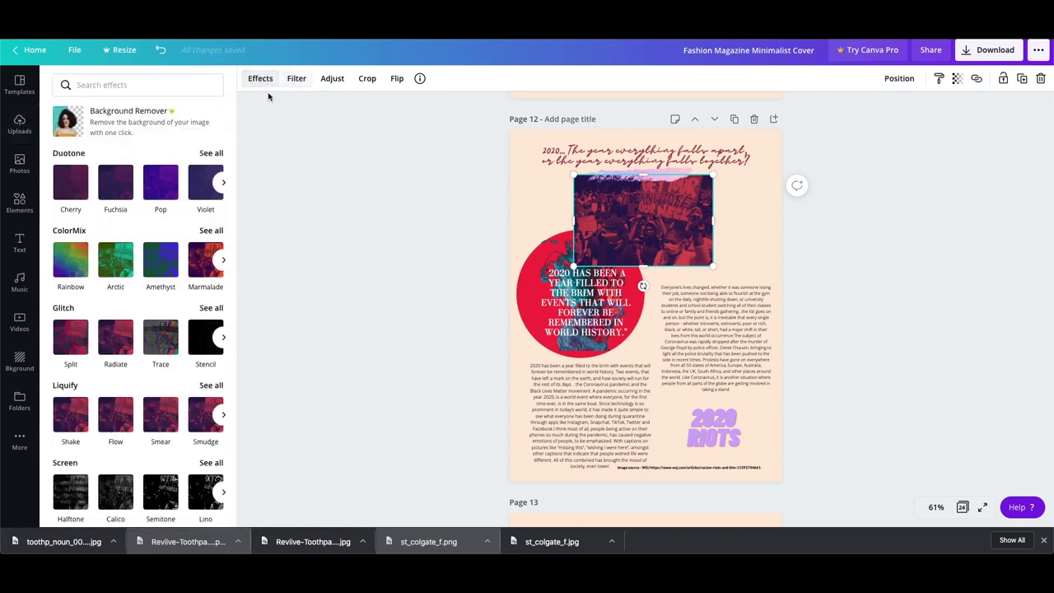
{"action": "left_click", "coordinate": [117, 186]}
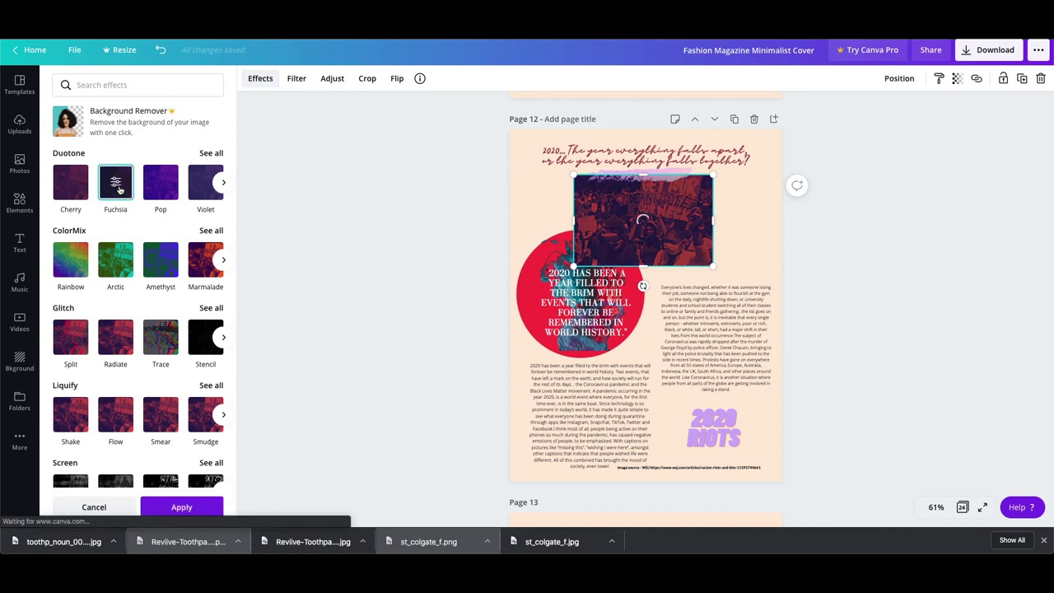
{"action": "left_click", "coordinate": [116, 262]}
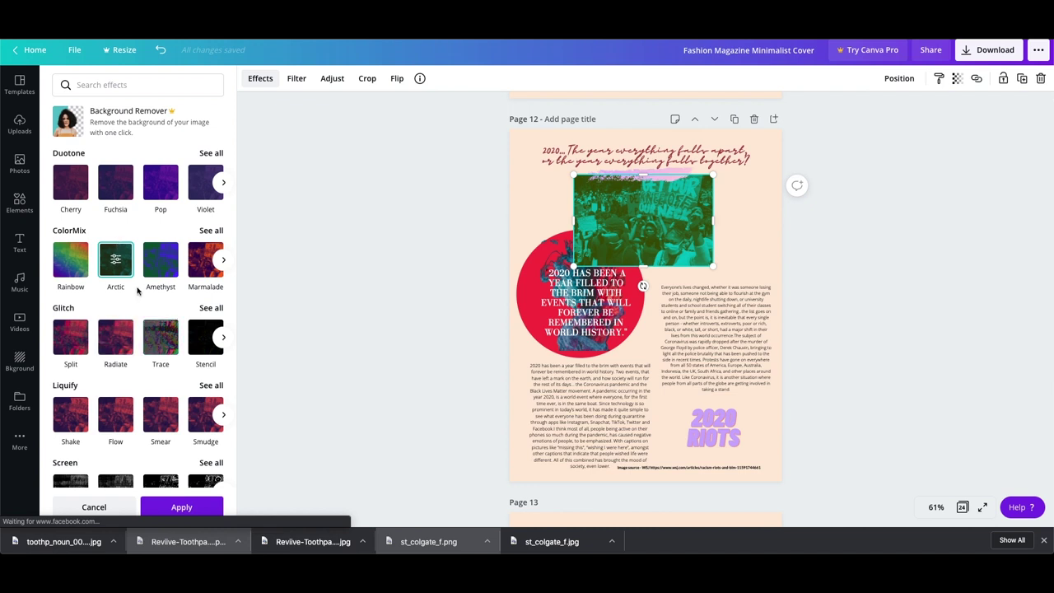
{"action": "scroll", "coordinate": [140, 290], "scroll_direction": "down", "scroll_amount": 3}
{"action": "scroll", "coordinate": [140, 290], "scroll_direction": "down", "scroll_amount": 1}
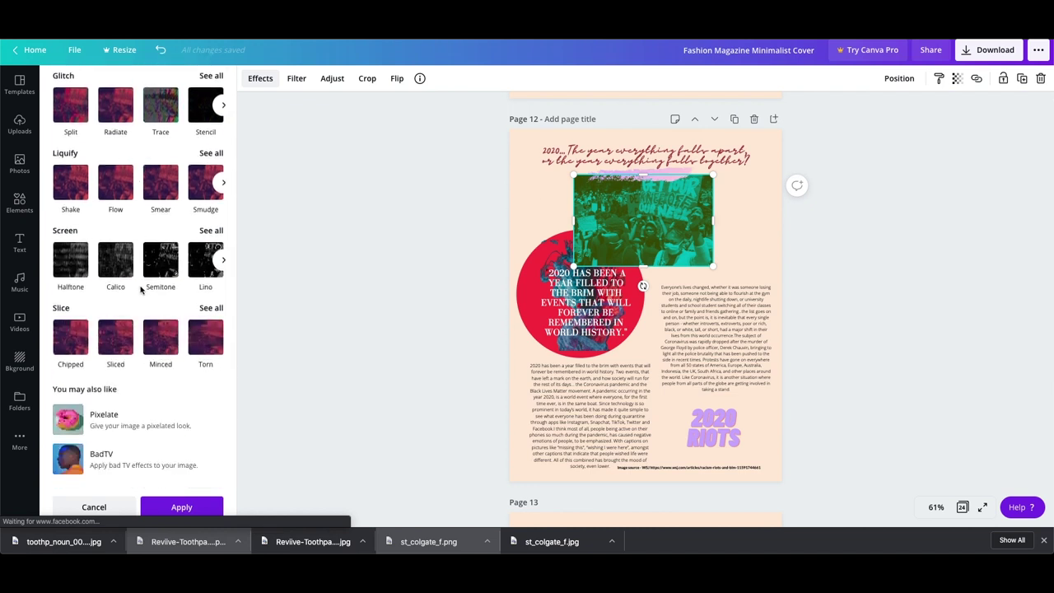
{"action": "left_click", "coordinate": [113, 353]}
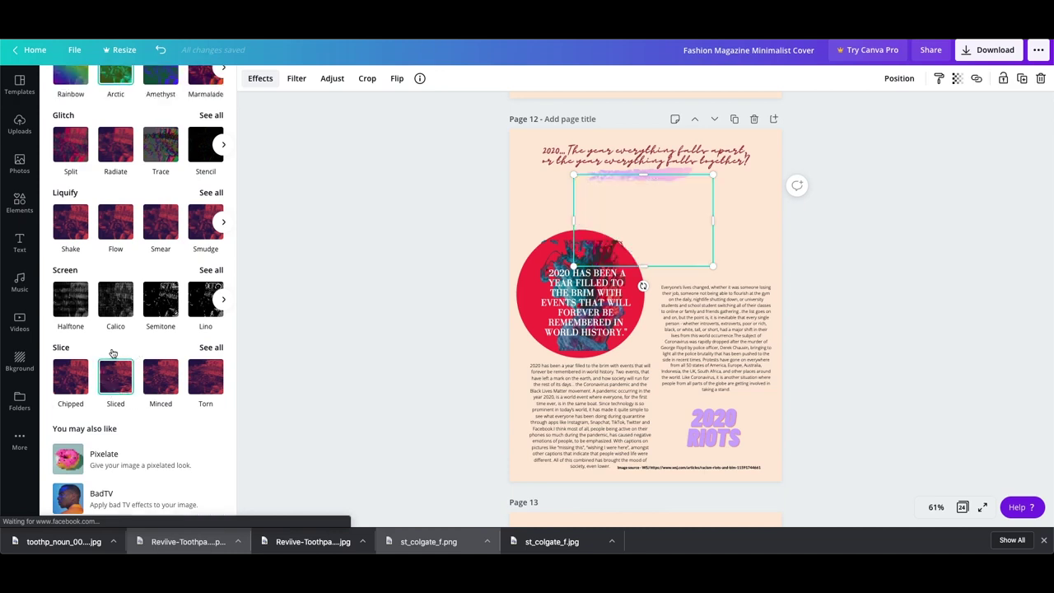
{"action": "scroll", "coordinate": [113, 346], "scroll_direction": "up", "scroll_amount": 4}
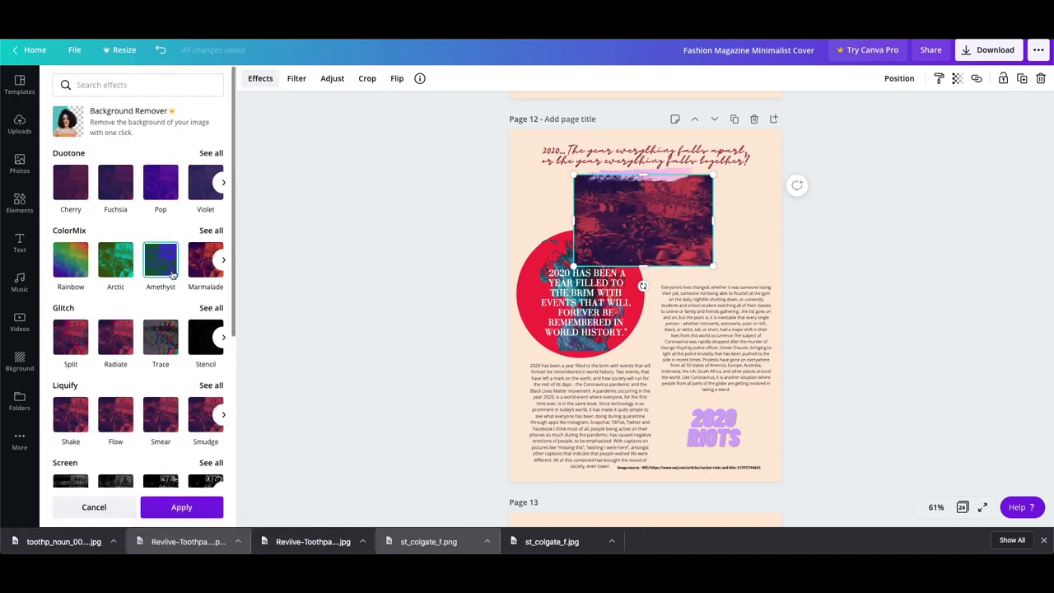
- Apply the Chipped effect to the protest photo on page 12, and check the image source caption below the article
{"action": "scroll", "coordinate": [160, 279], "scroll_direction": "down", "scroll_amount": 4}
{"action": "left_click", "coordinate": [71, 336]}
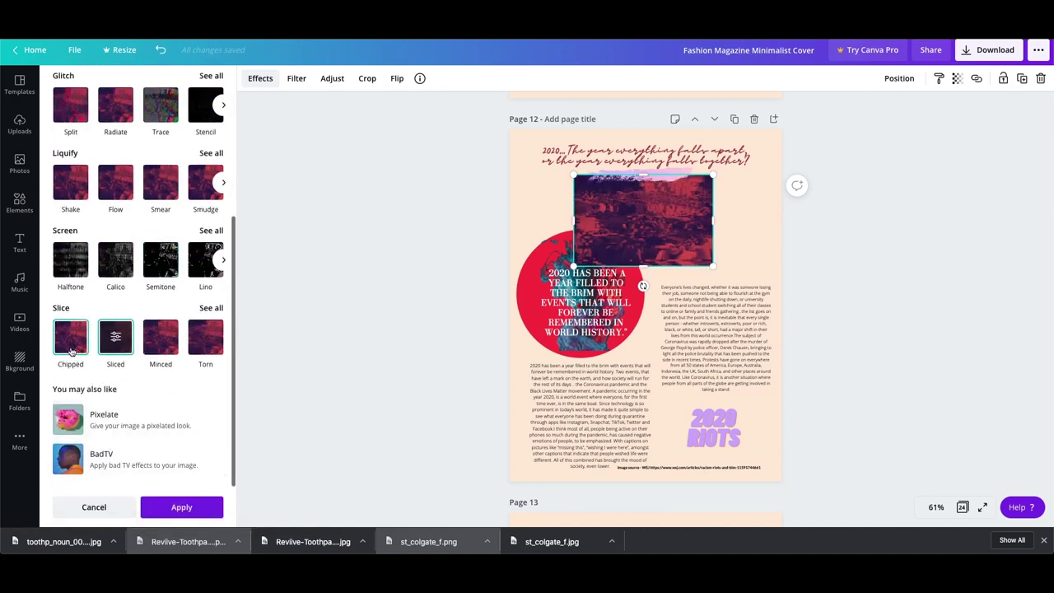
{"action": "left_click", "coordinate": [716, 467]}
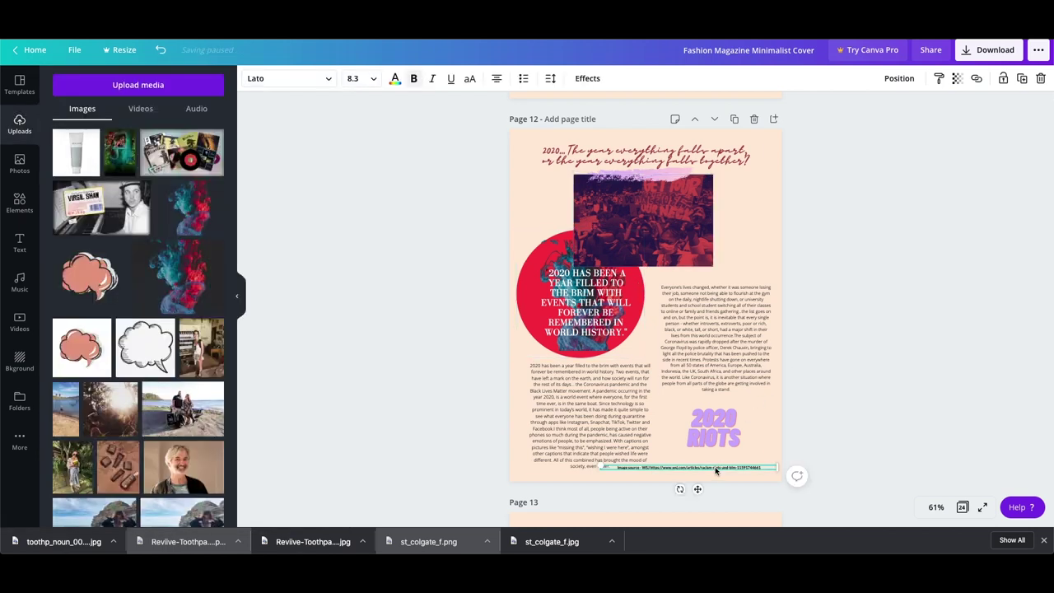
{"action": "left_click", "coordinate": [918, 331]}
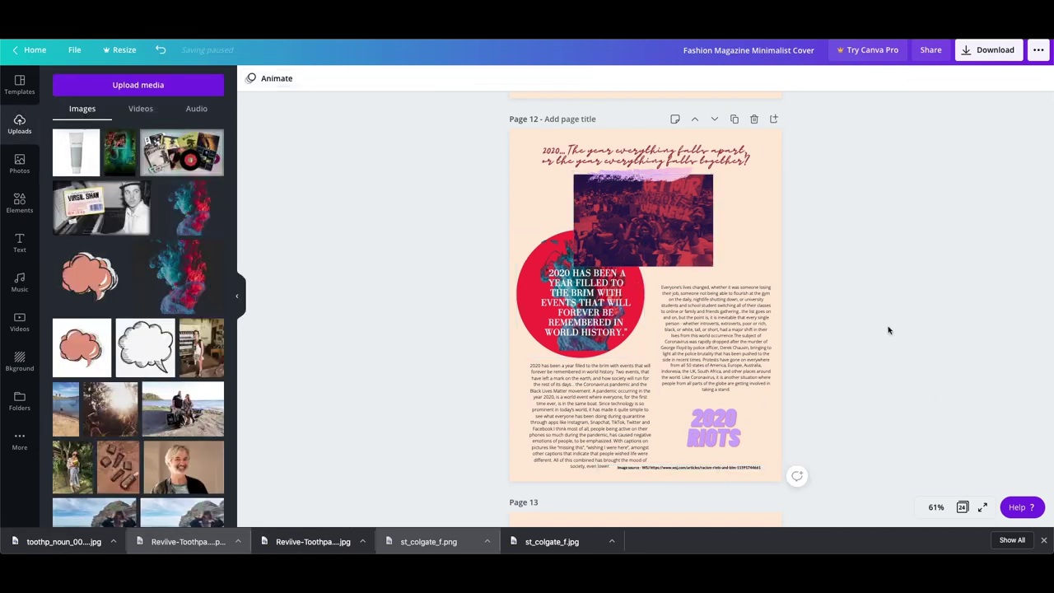
- Inspect the ink image behind the round quote on page 12 and the botanical fruit illustration on page 14
{"action": "left_click", "coordinate": [532, 258]}
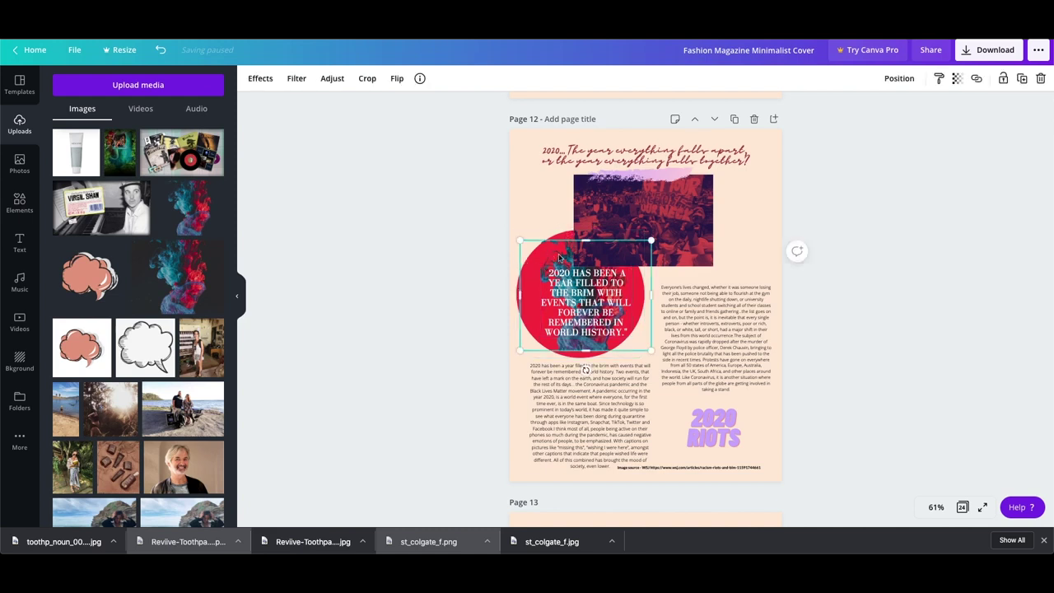
{"action": "scroll", "coordinate": [797, 346], "scroll_direction": "down", "scroll_amount": 8}
{"action": "scroll", "coordinate": [799, 348], "scroll_direction": "down", "scroll_amount": 3}
{"action": "left_click", "coordinate": [568, 264]}
{"action": "scroll", "coordinate": [540, 273], "scroll_direction": "up", "scroll_amount": 2}
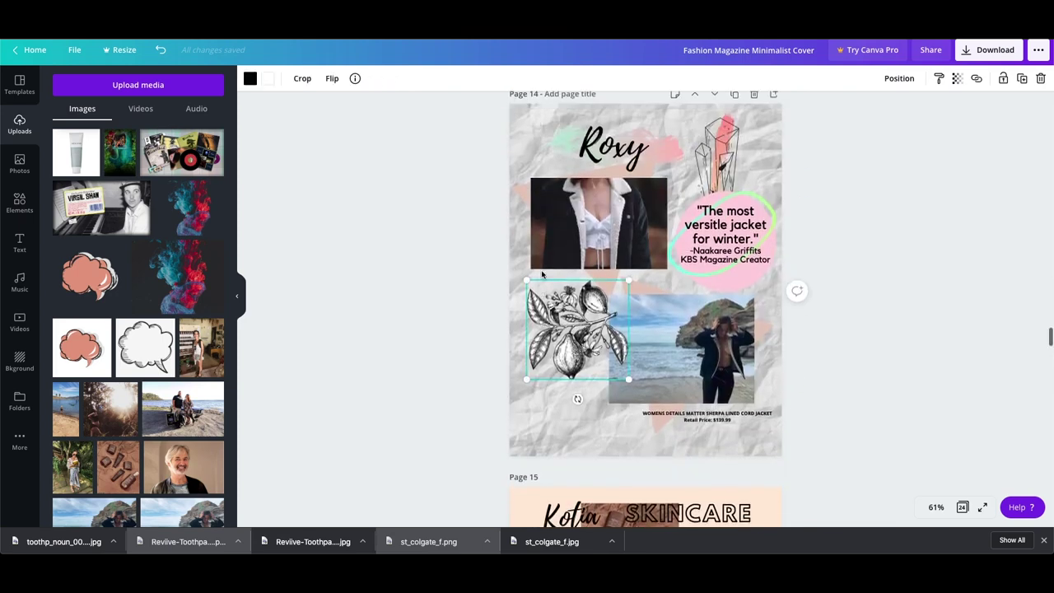
{"action": "scroll", "coordinate": [540, 273], "scroll_direction": "down", "scroll_amount": 3}
{"action": "scroll", "coordinate": [542, 274], "scroll_direction": "up", "scroll_amount": 1}
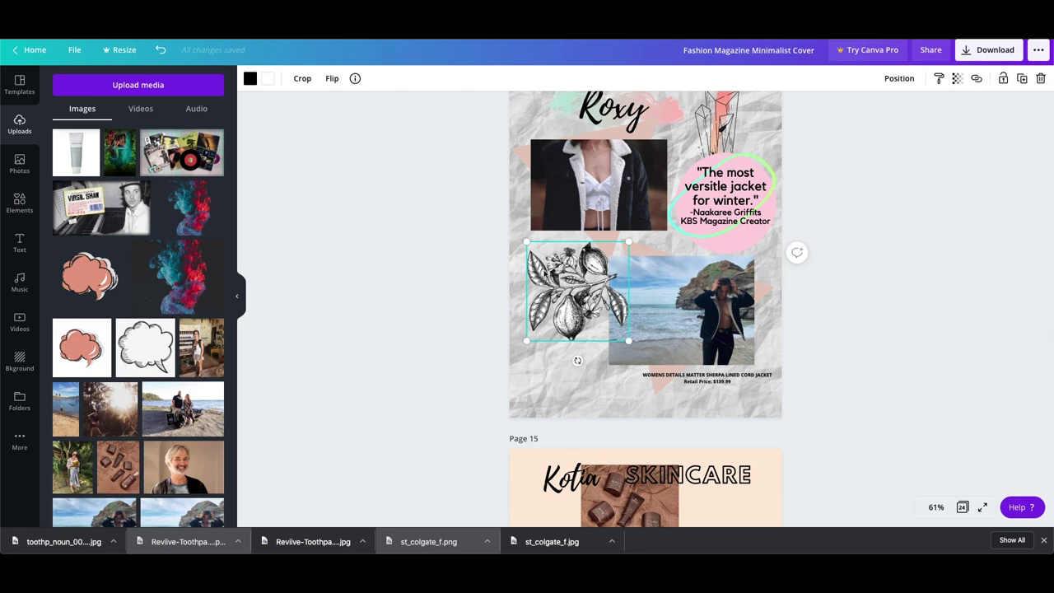
{"action": "scroll", "coordinate": [545, 273], "scroll_direction": "up", "scroll_amount": 1}
- Shift the crystal line drawing above the quote on page 14 slightly to the right, and deselect it
{"action": "left_click", "coordinate": [713, 168]}
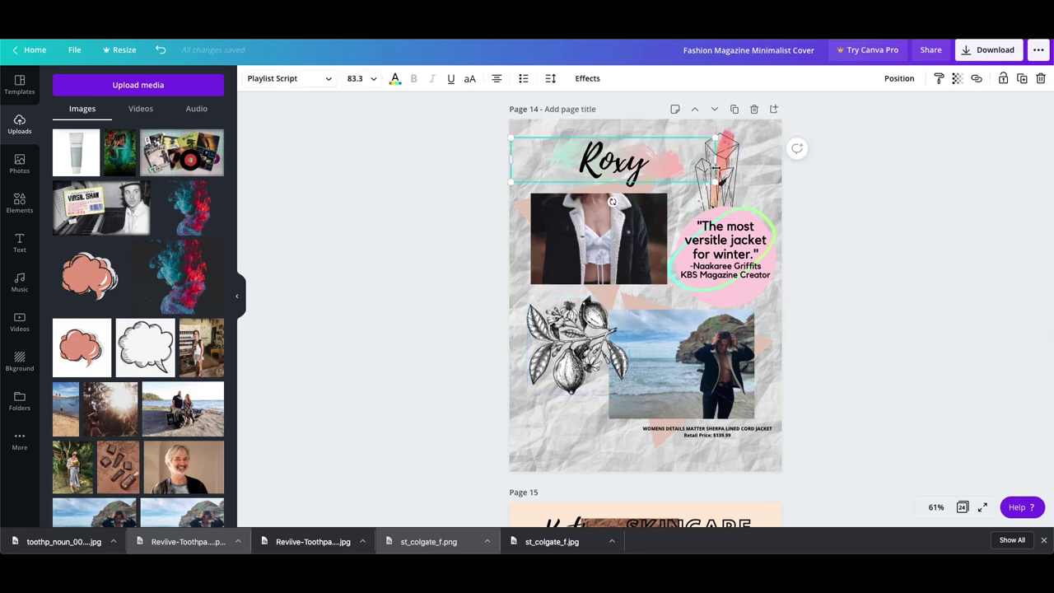
{"action": "left_click", "coordinate": [879, 170]}
{"action": "mouse_move", "coordinate": [721, 169]}
{"action": "left_mouse_down"}
{"action": "mouse_move", "coordinate": [768, 169]}
{"action": "mouse_move", "coordinate": [727, 167]}
{"action": "left_mouse_up"}
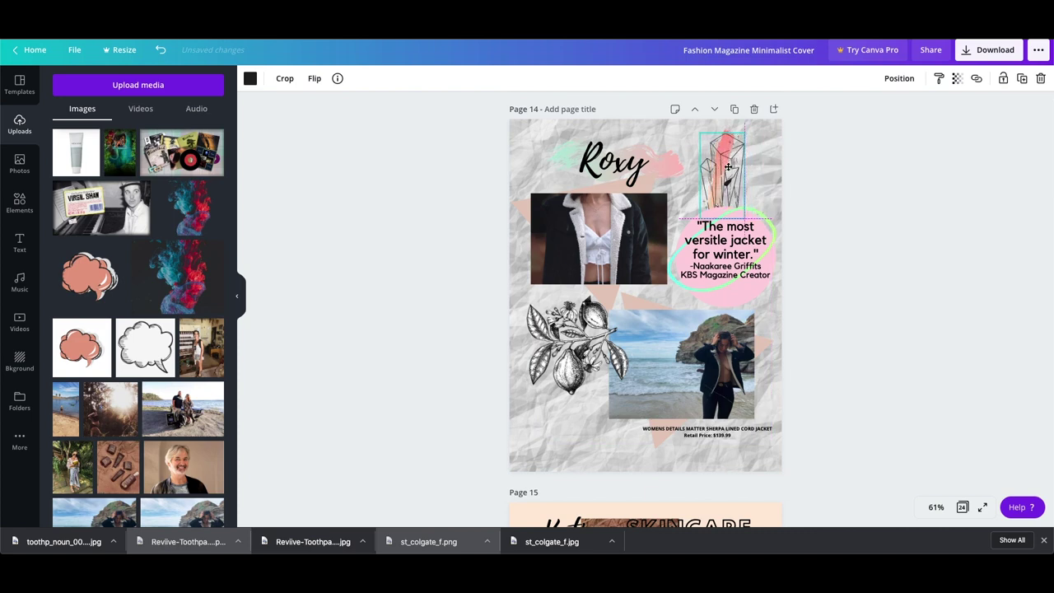
{"action": "left_click", "coordinate": [866, 175]}
- Inspect the two jacket photos on the Roxy page
{"action": "scroll", "coordinate": [875, 172], "scroll_direction": "down", "scroll_amount": 2}
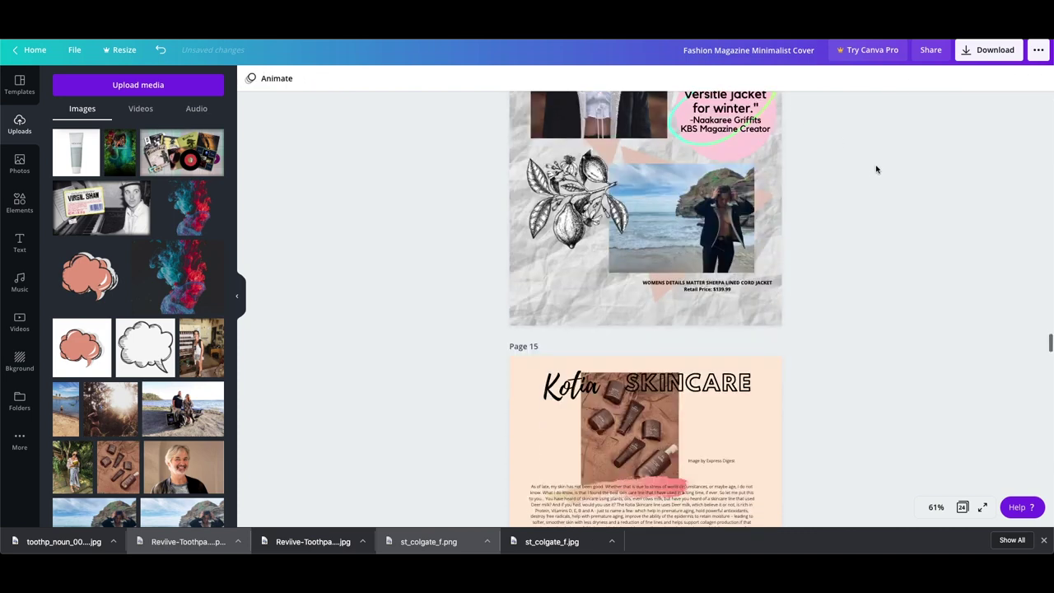
{"action": "scroll", "coordinate": [852, 174], "scroll_direction": "up", "scroll_amount": 1}
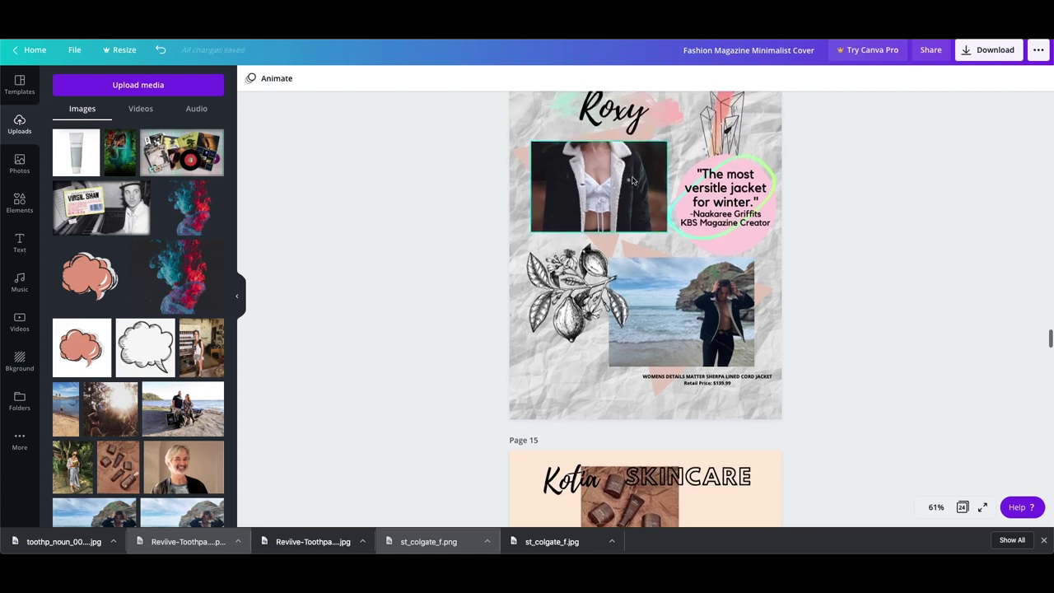
{"action": "left_click", "coordinate": [651, 214]}
{"action": "left_click", "coordinate": [683, 294]}
{"action": "scroll", "coordinate": [876, 291], "scroll_direction": "down", "scroll_amount": 2}
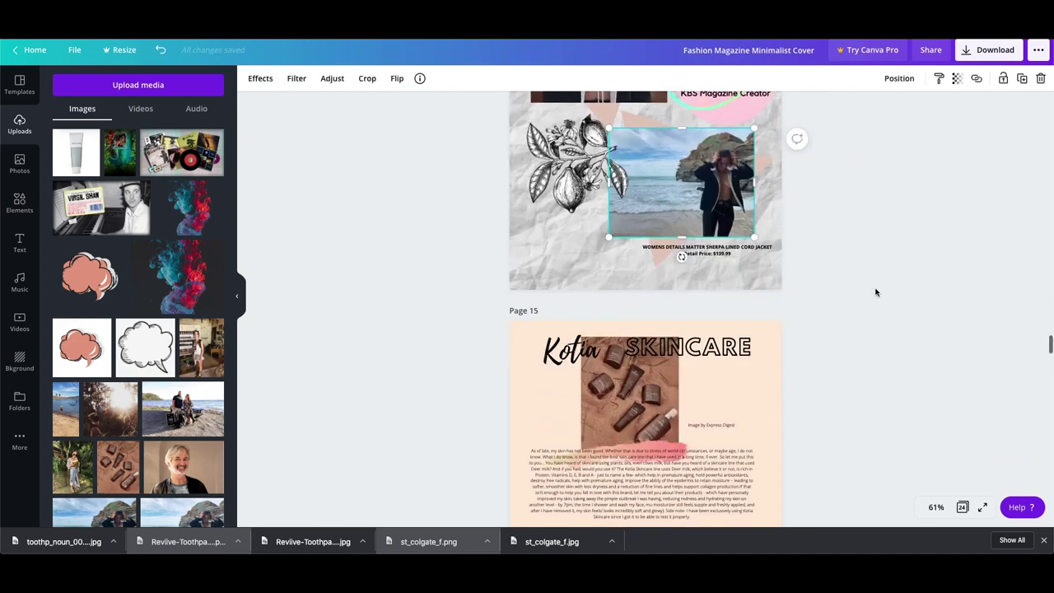
- Inspect the image credit, title group, product photo and article text on the Kotia Skincare page
{"action": "scroll", "coordinate": [878, 276], "scroll_direction": "down", "scroll_amount": 1}
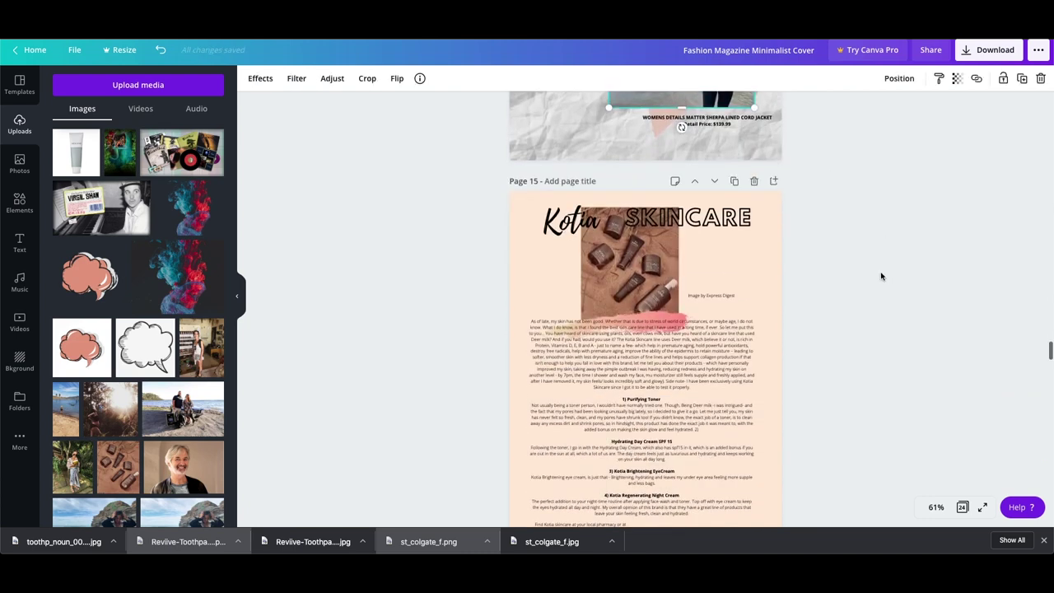
{"action": "left_click", "coordinate": [710, 295]}
{"action": "left_click", "coordinate": [609, 268]}
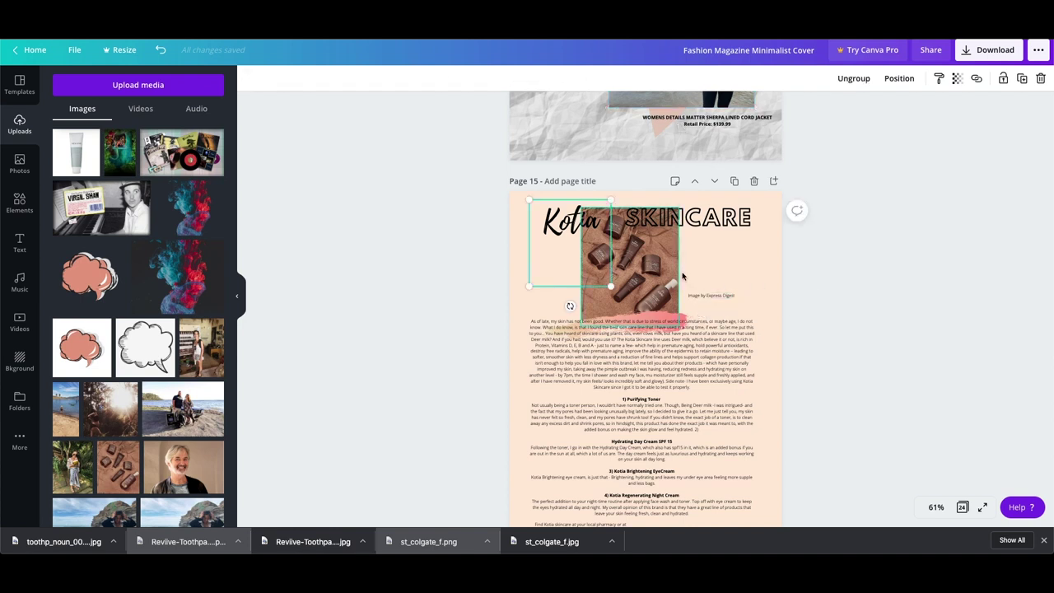
{"action": "left_click", "coordinate": [625, 280]}
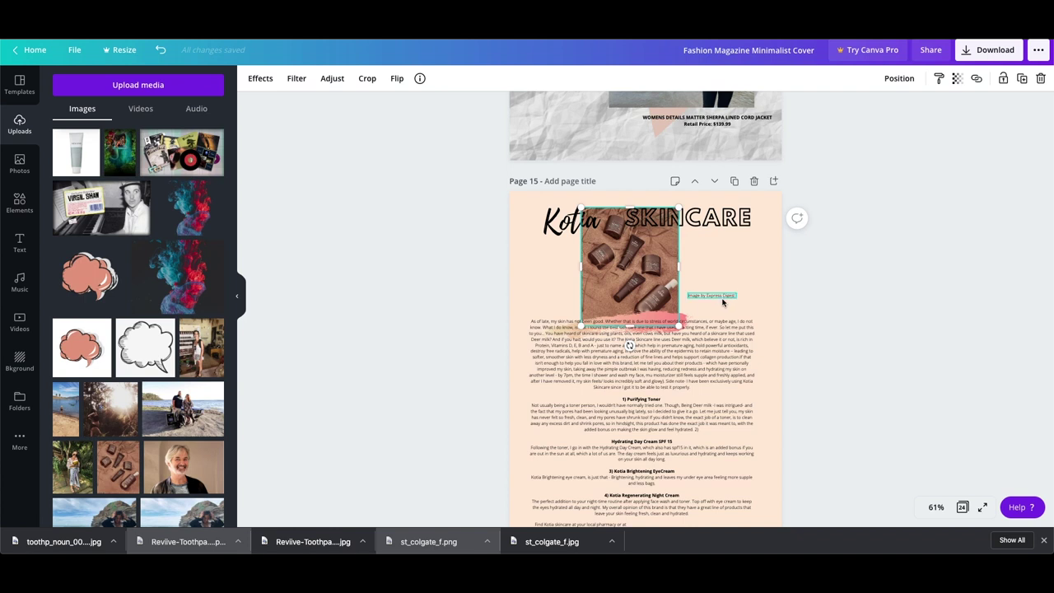
{"action": "left_click", "coordinate": [852, 302]}
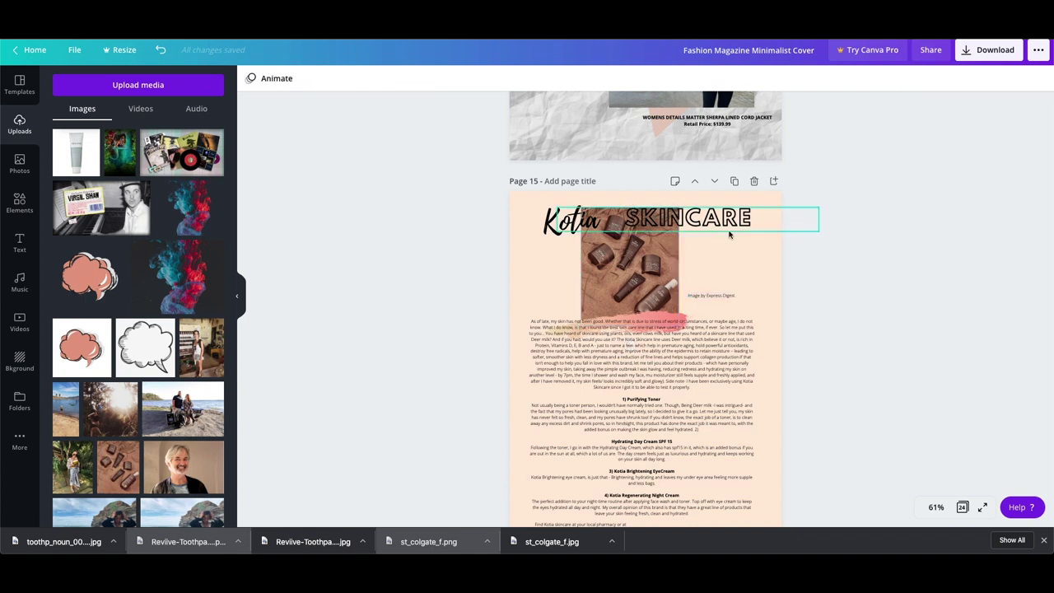
{"action": "scroll", "coordinate": [719, 232], "scroll_direction": "down", "scroll_amount": 3}
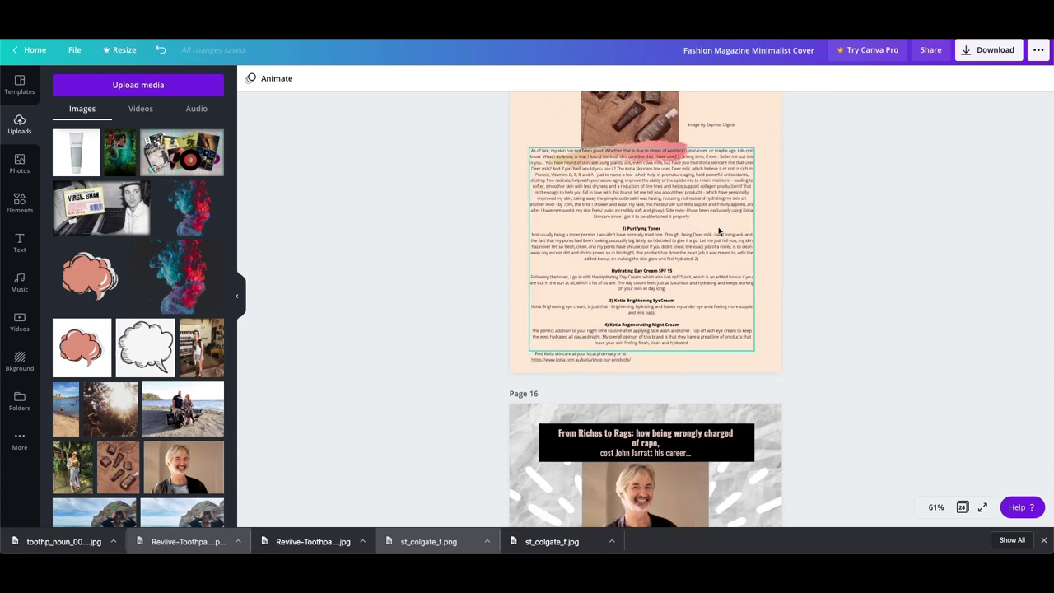
- Review the layouts of pages 16 to 21, including the framed photo over the cloud background on page 21
{"action": "scroll", "coordinate": [719, 231], "scroll_direction": "down", "scroll_amount": 3}
{"action": "scroll", "coordinate": [719, 231], "scroll_direction": "down", "scroll_amount": 3}
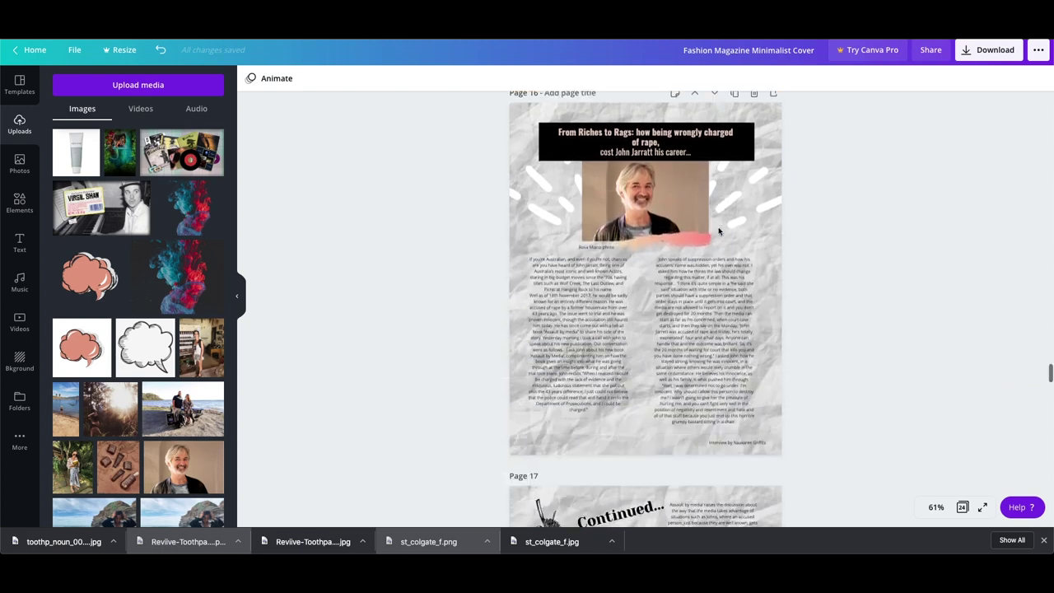
{"action": "scroll", "coordinate": [719, 232], "scroll_direction": "down", "scroll_amount": 9}
{"action": "scroll", "coordinate": [713, 230], "scroll_direction": "up", "scroll_amount": 3}
{"action": "scroll", "coordinate": [700, 230], "scroll_direction": "down", "scroll_amount": 1}
{"action": "scroll", "coordinate": [699, 231], "scroll_direction": "down", "scroll_amount": 7}
{"action": "scroll", "coordinate": [696, 228], "scroll_direction": "down", "scroll_amount": 15}
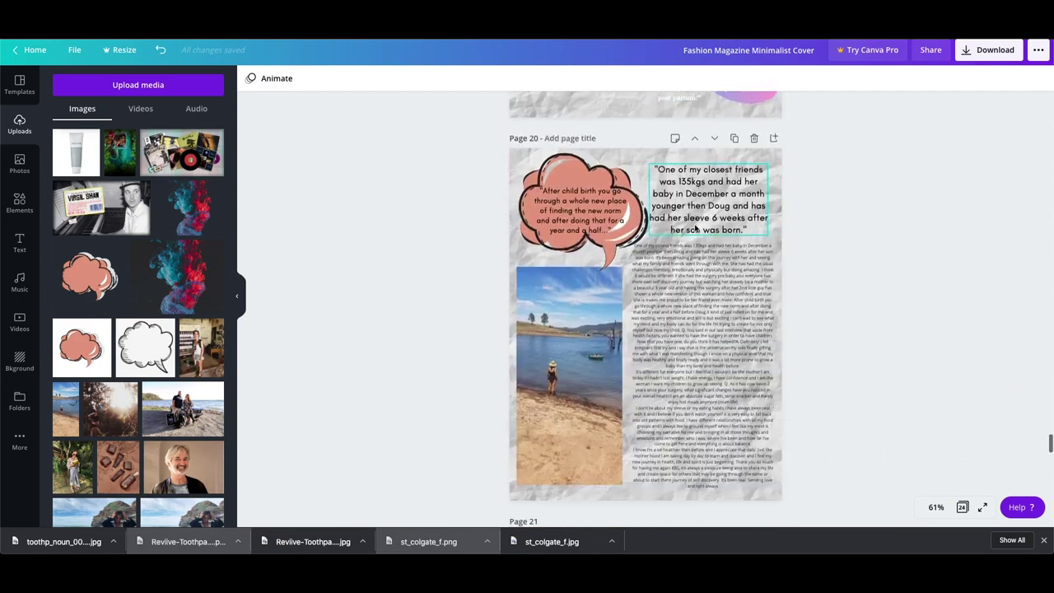
{"action": "scroll", "coordinate": [695, 223], "scroll_direction": "down", "scroll_amount": 6}
{"action": "scroll", "coordinate": [690, 210], "scroll_direction": "down", "scroll_amount": 2}
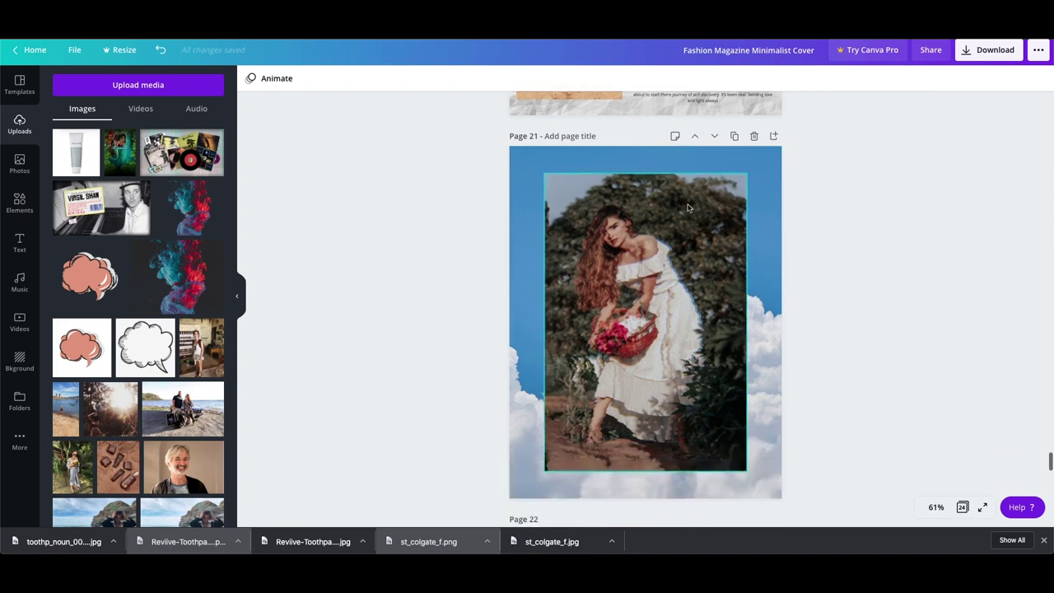
{"action": "left_click", "coordinate": [682, 265]}
{"action": "scroll", "coordinate": [683, 265], "scroll_direction": "down", "scroll_amount": 7}
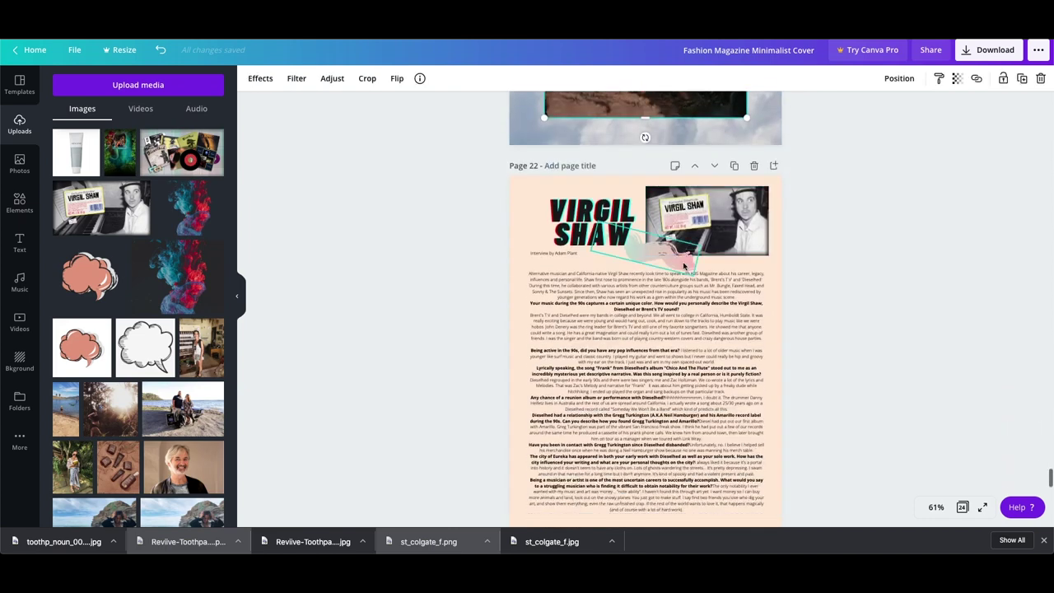
- Inspect the musician interview on page 22, checking its photo and title, and view the continuation on page 23
{"action": "scroll", "coordinate": [742, 268], "scroll_direction": "down", "scroll_amount": 2}
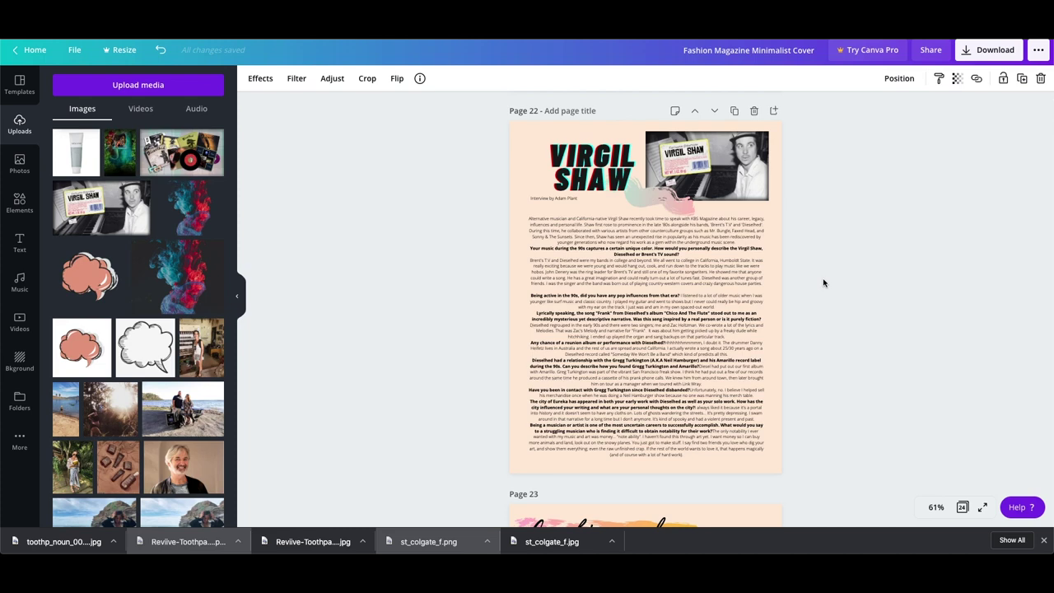
{"action": "scroll", "coordinate": [822, 283], "scroll_direction": "down", "scroll_amount": 1}
{"action": "scroll", "coordinate": [821, 283], "scroll_direction": "down", "scroll_amount": 2}
{"action": "scroll", "coordinate": [821, 282], "scroll_direction": "up", "scroll_amount": 5}
{"action": "left_click", "coordinate": [758, 229]}
{"action": "left_click", "coordinate": [837, 276]}
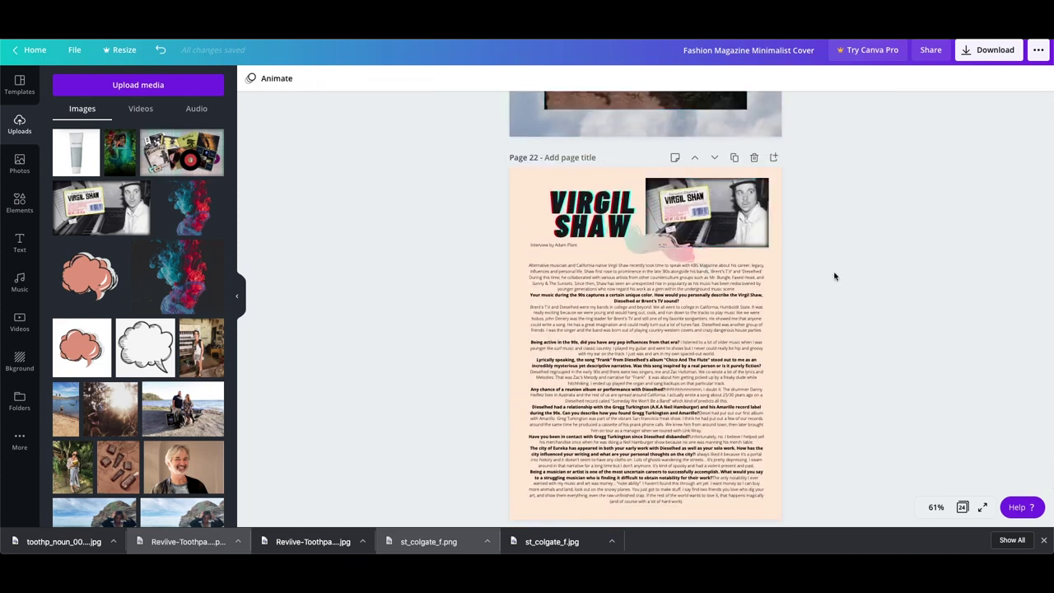
{"action": "scroll", "coordinate": [834, 275], "scroll_direction": "down", "scroll_amount": 3}
{"action": "scroll", "coordinate": [833, 275], "scroll_direction": "up", "scroll_amount": 2}
{"action": "left_click", "coordinate": [566, 179]}
{"action": "left_click", "coordinate": [855, 219]}
{"action": "scroll", "coordinate": [855, 221], "scroll_direction": "down", "scroll_amount": 5}
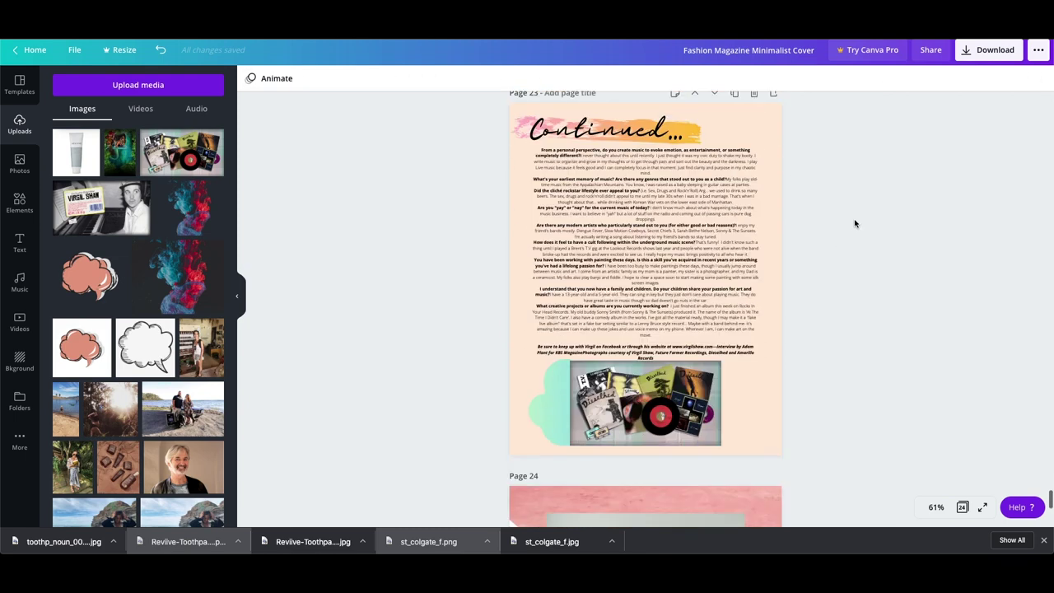
- Close the browser's downloads bar and select the portrait photo on page 24
{"action": "left_click", "coordinate": [1042, 541]}
{"action": "scroll", "coordinate": [857, 365], "scroll_direction": "down", "scroll_amount": 5}
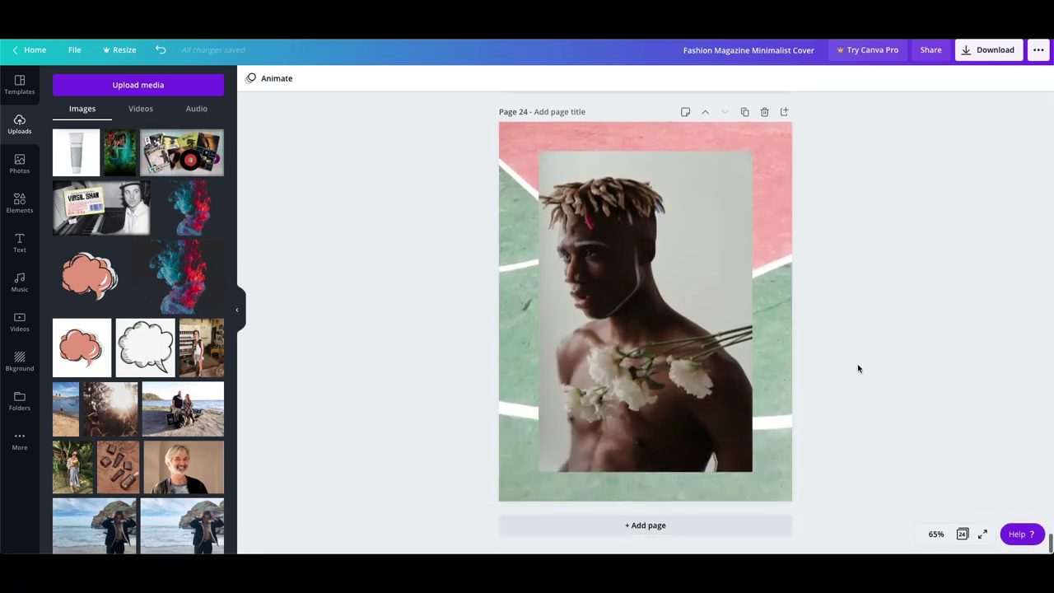
{"action": "left_click", "coordinate": [702, 302]}
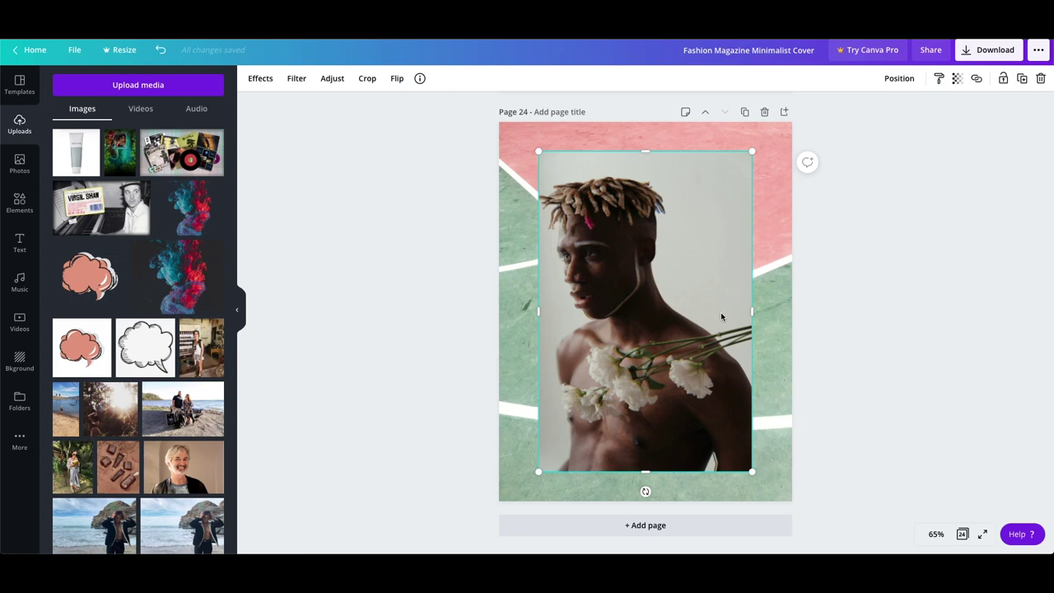
- Return to the cover and download all 24 pages as PDF Print without crop marks and bleed
{"action": "scroll", "coordinate": [91, 389], "scroll_direction": "down", "scroll_amount": 10}
{"action": "scroll", "coordinate": [90, 389], "scroll_direction": "up", "scroll_amount": 10}
{"action": "scroll", "coordinate": [843, 315], "scroll_direction": "up", "scroll_amount": 20}
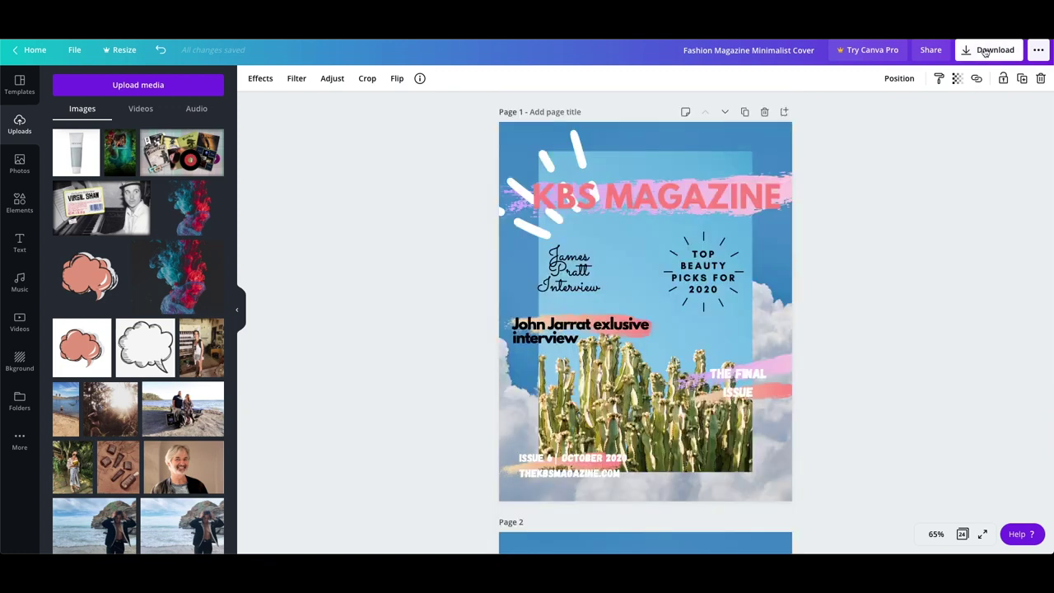
{"action": "left_click", "coordinate": [986, 52]}
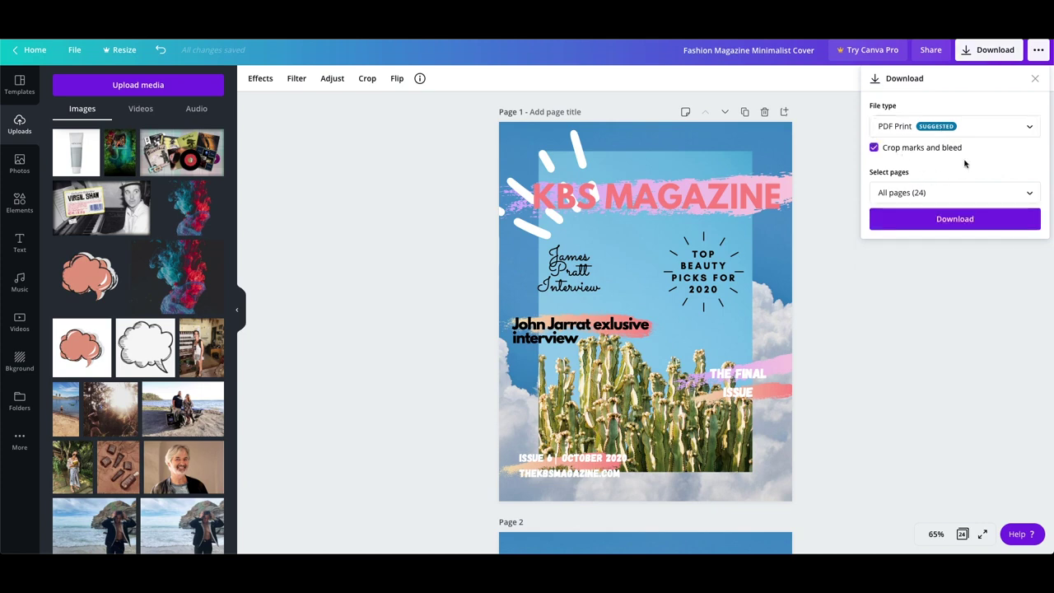
{"action": "left_click", "coordinate": [874, 148]}
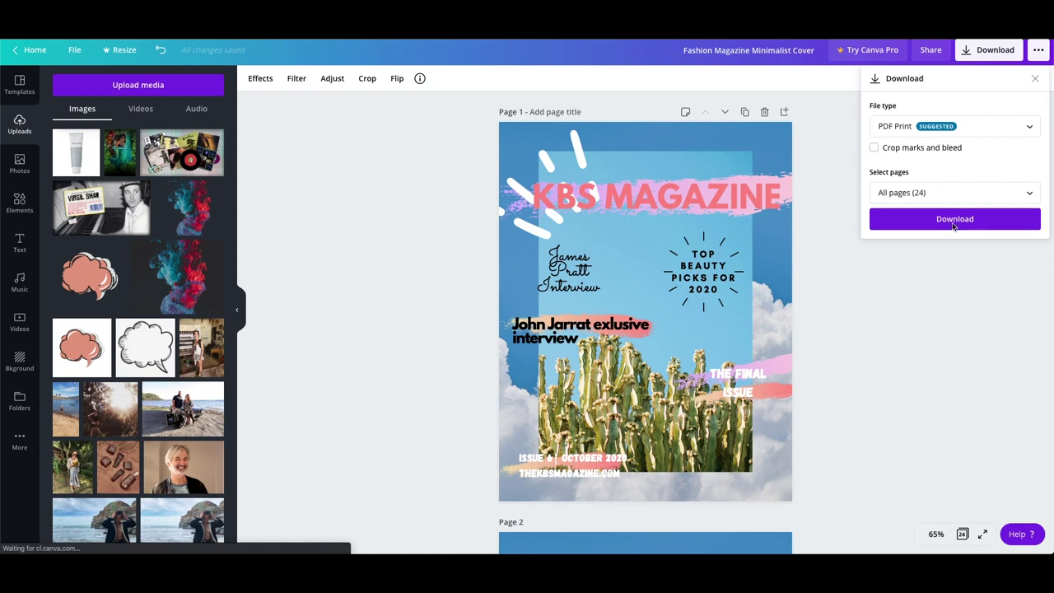
{"action": "left_click", "coordinate": [954, 221]}
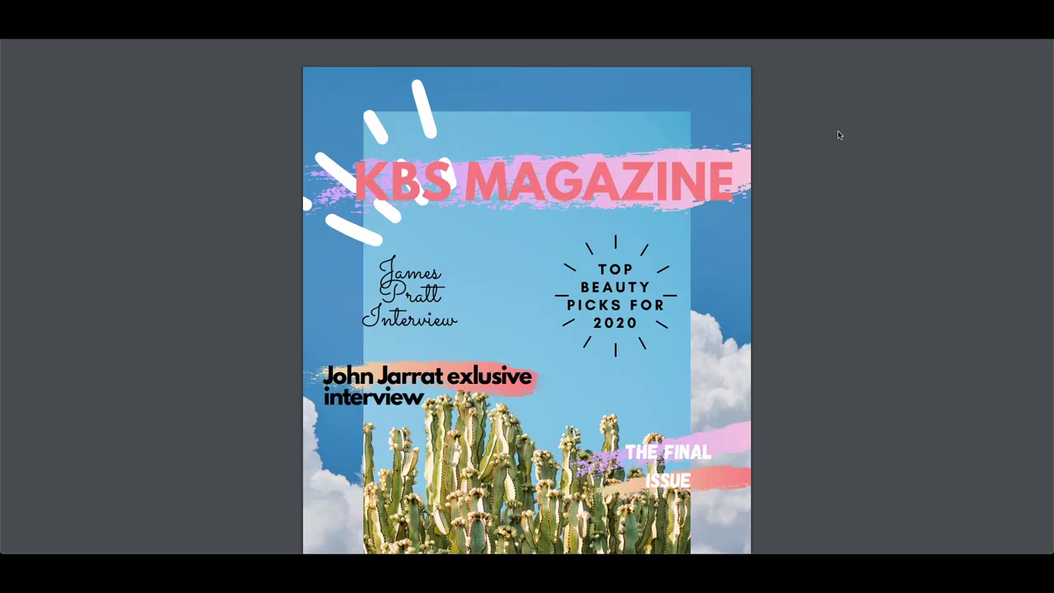
- Look through the downloaded magazine PDF from the cover to the last page
{"action": "scroll", "coordinate": [736, 203], "scroll_direction": "down", "scroll_amount": 5}
{"action": "scroll", "coordinate": [736, 204], "scroll_direction": "down", "scroll_amount": 20}
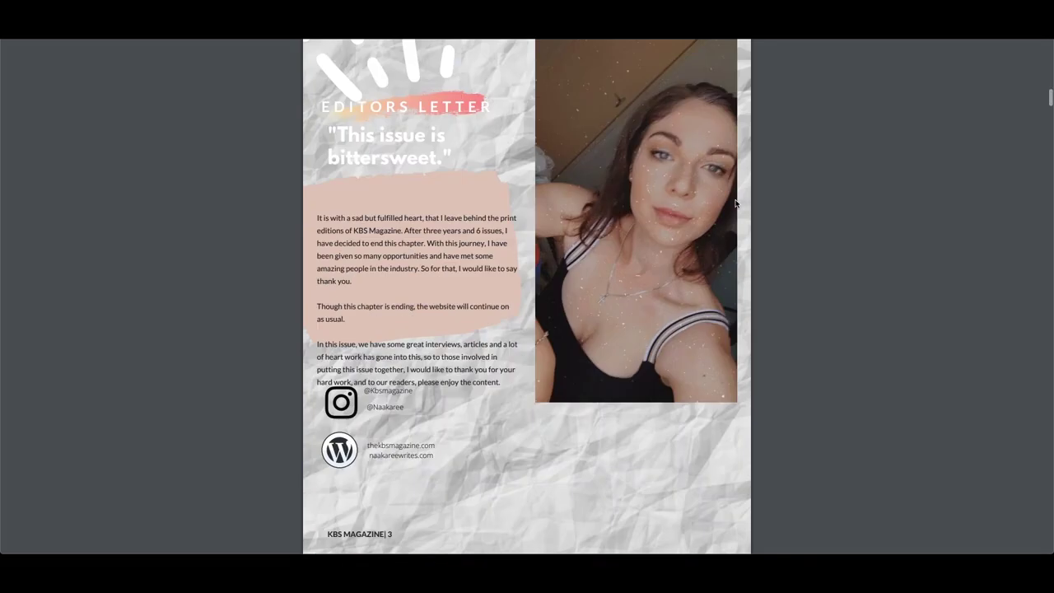
{"action": "scroll", "coordinate": [737, 203], "scroll_direction": "down", "scroll_amount": 20}
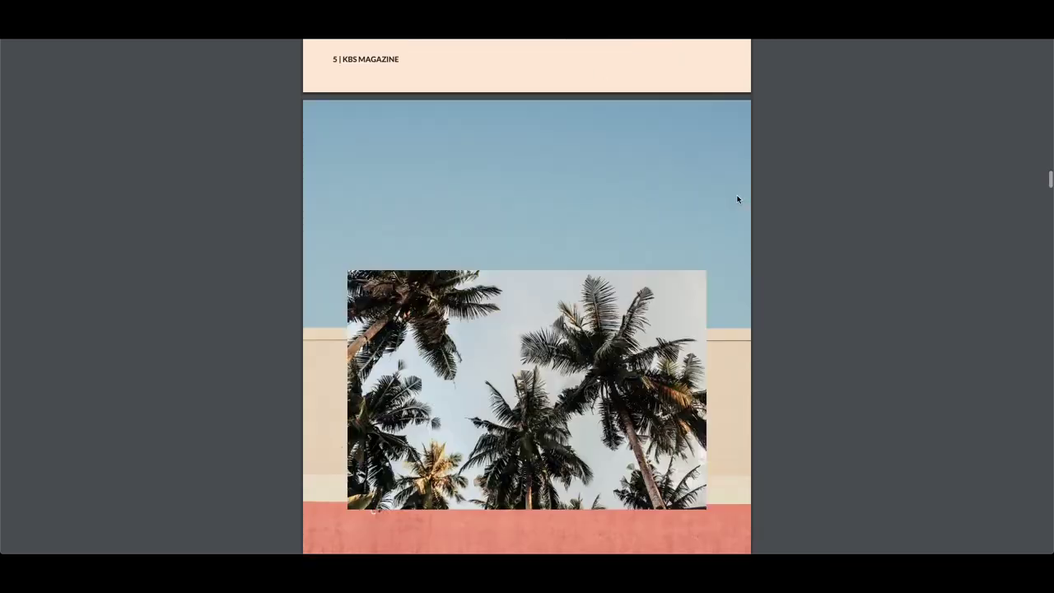
{"action": "scroll", "coordinate": [738, 200], "scroll_direction": "down", "scroll_amount": 20}
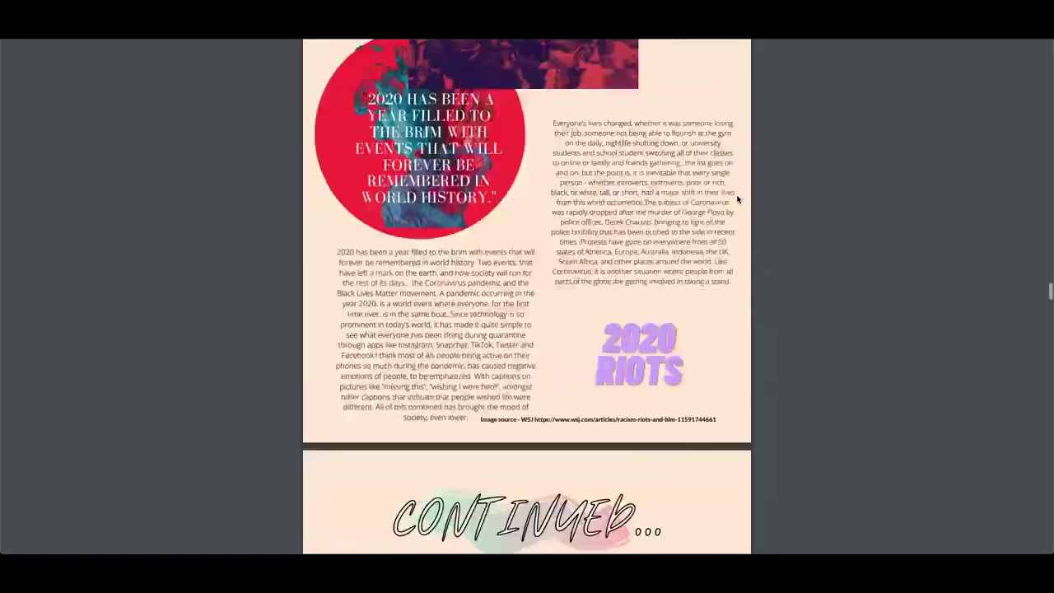
{"action": "scroll", "coordinate": [740, 200], "scroll_direction": "down", "scroll_amount": 20}
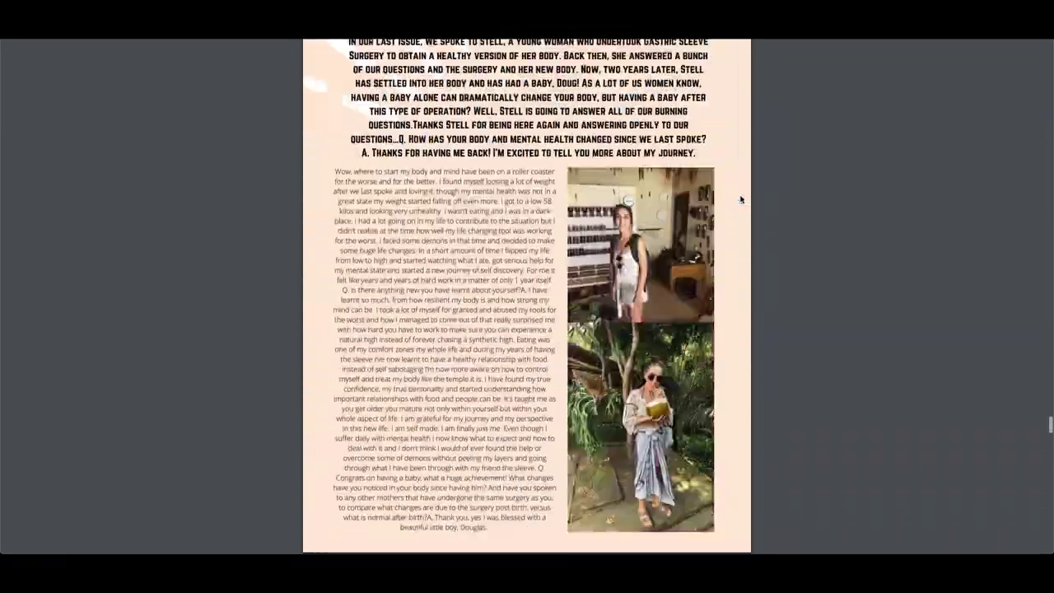
{"action": "scroll", "coordinate": [740, 199], "scroll_direction": "up", "scroll_amount": 10}
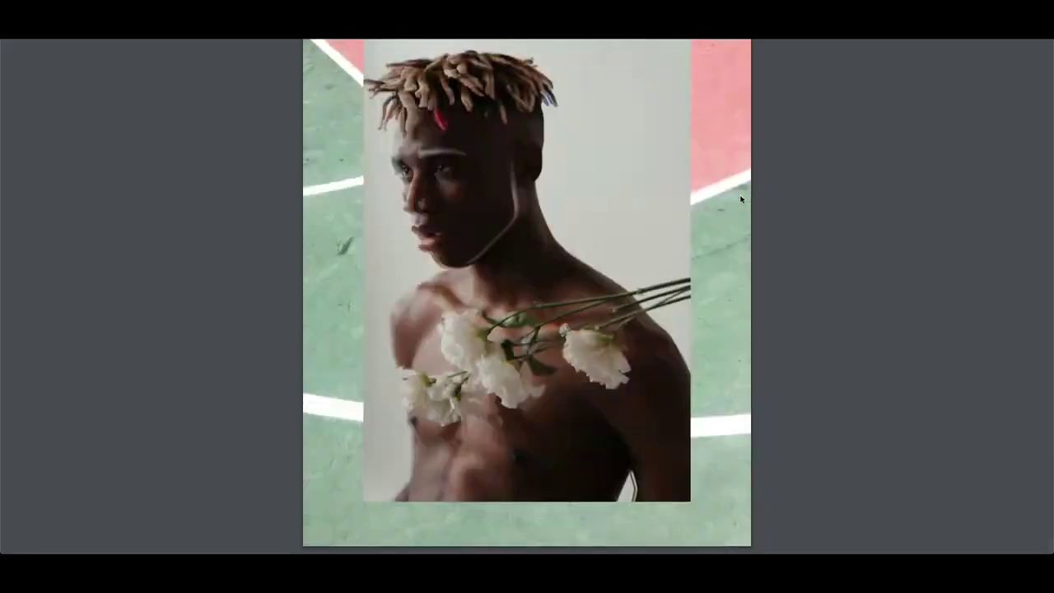